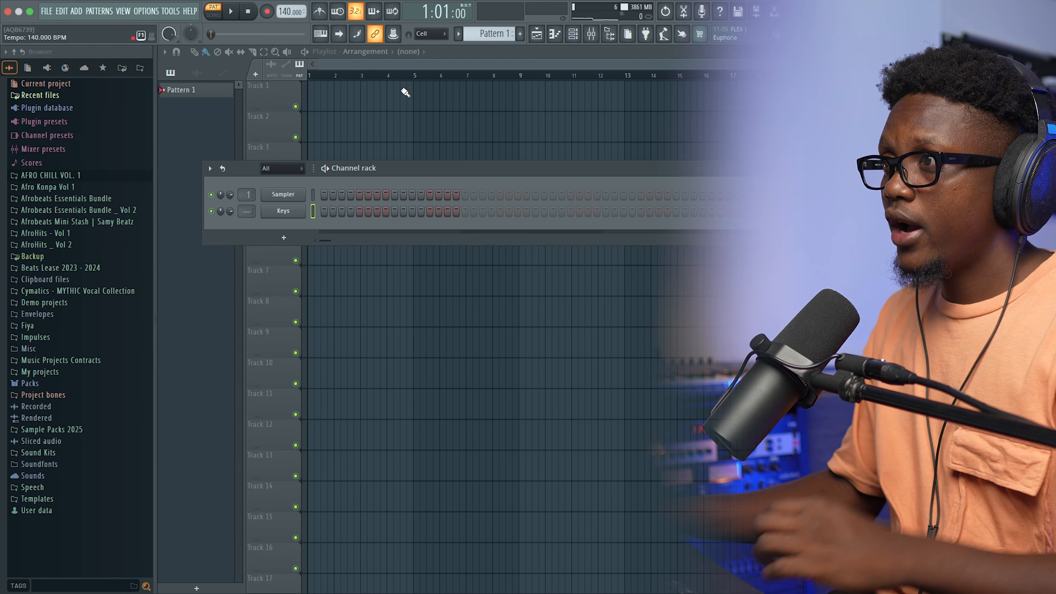
Step: Set the project tempo to 90 BPM
{"action": "left_click_drag", "start_coordinate": [346, 63], "coordinate": [355, 63]}
{"action": "right_click", "coordinate": [291, 12]}
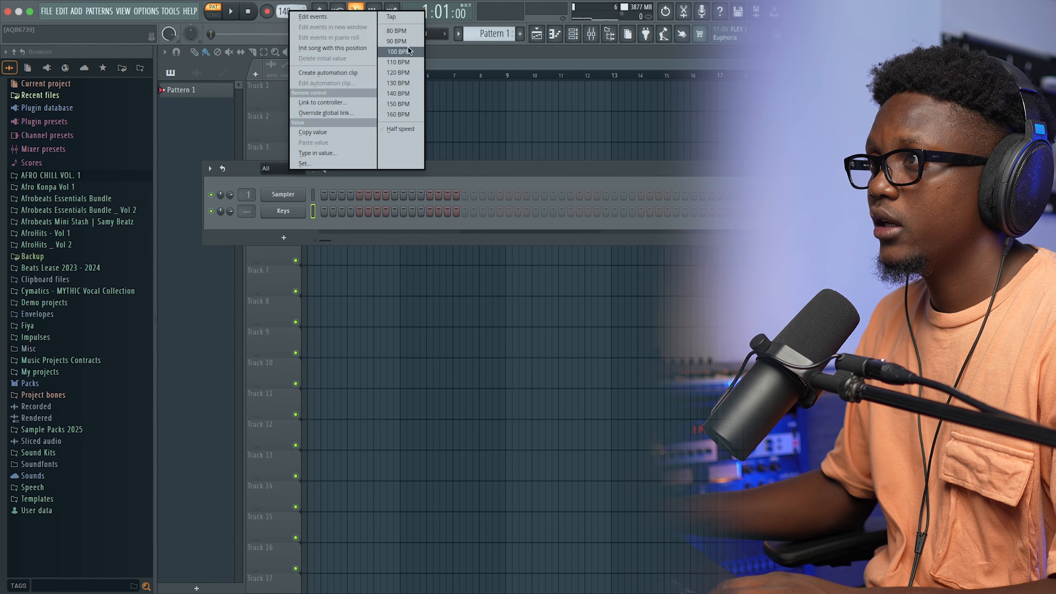
{"action": "left_click", "coordinate": [398, 41]}
Step: Record a two-bar, four-chord progression with the Keys instrument into Pattern 1, replaying and continuing the take until the last chord
{"action": "right_click", "coordinate": [312, 212]}
{"action": "left_click", "coordinate": [361, 209]}
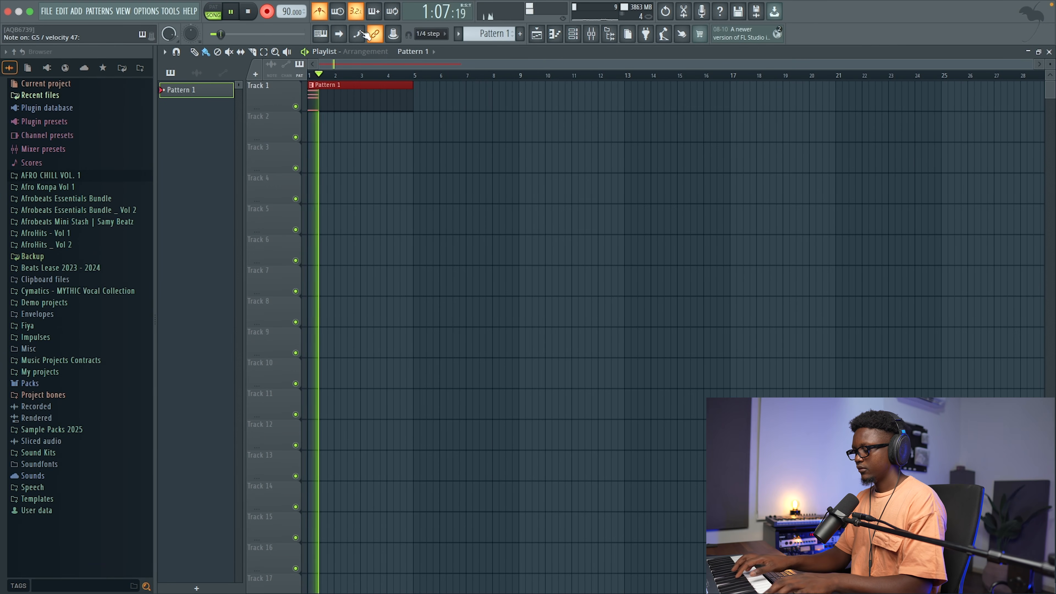
{"action": "key", "text": "space"}
{"action": "key", "text": "space"}
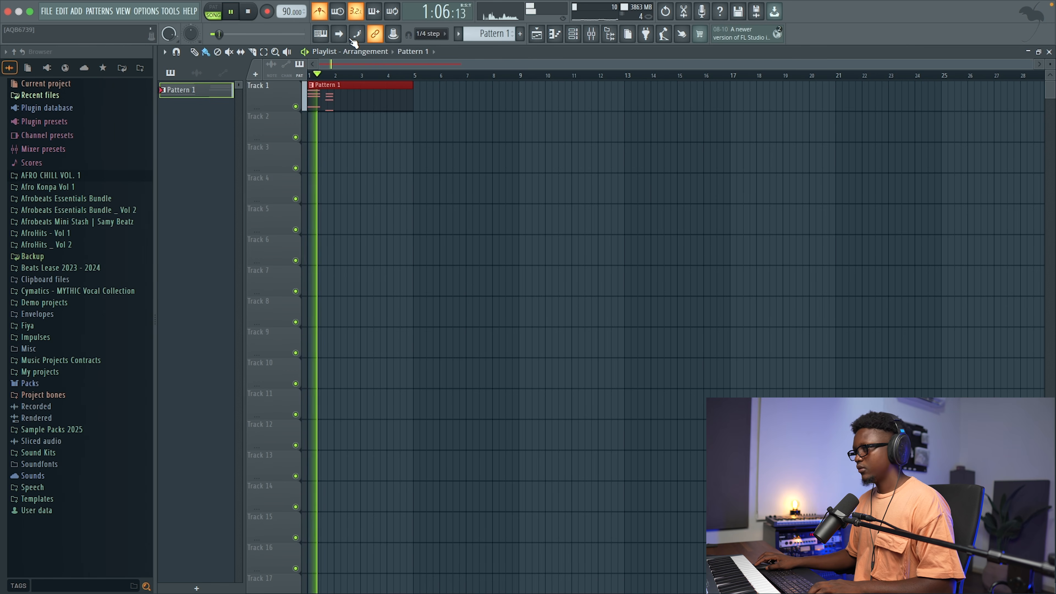
{"action": "key", "text": "space"}
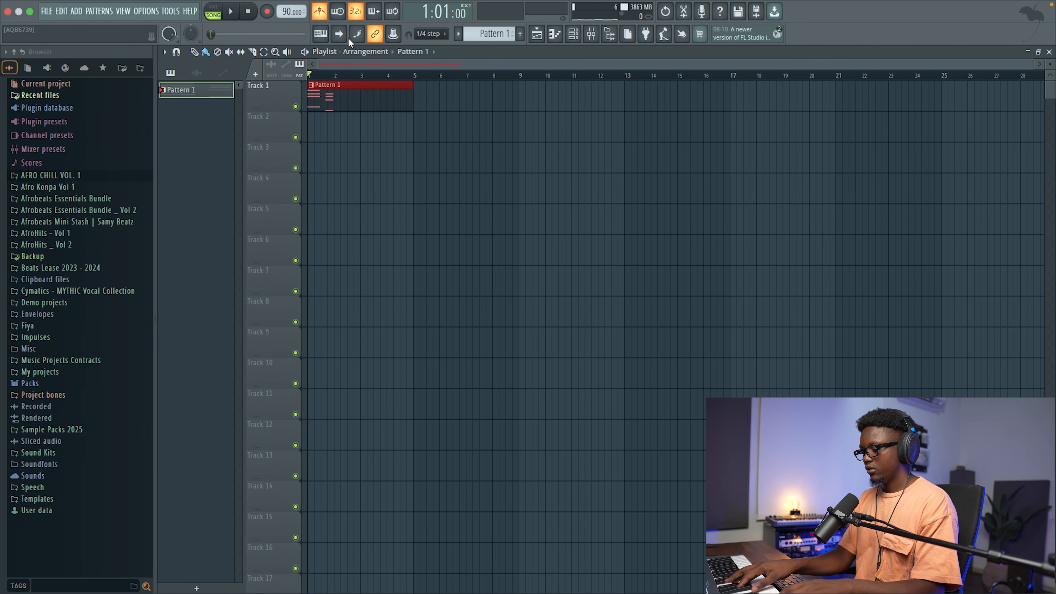
{"action": "key", "text": "space"}
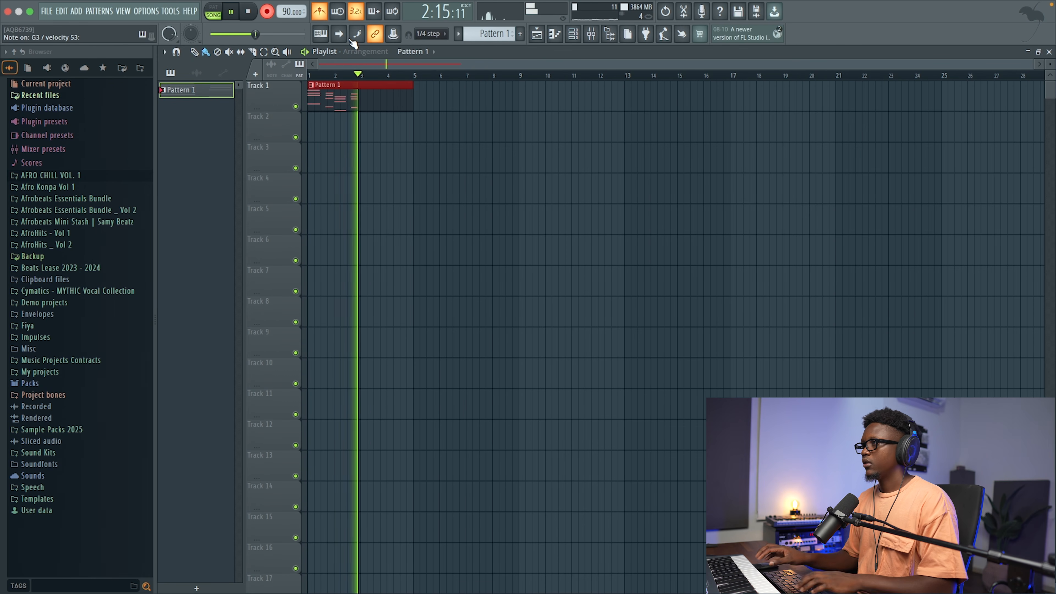
{"action": "key", "text": "space"}
Step: Quantize the start times and lengths of the recorded Keys chords in the piano roll
{"action": "double_click", "coordinate": [360, 99]}
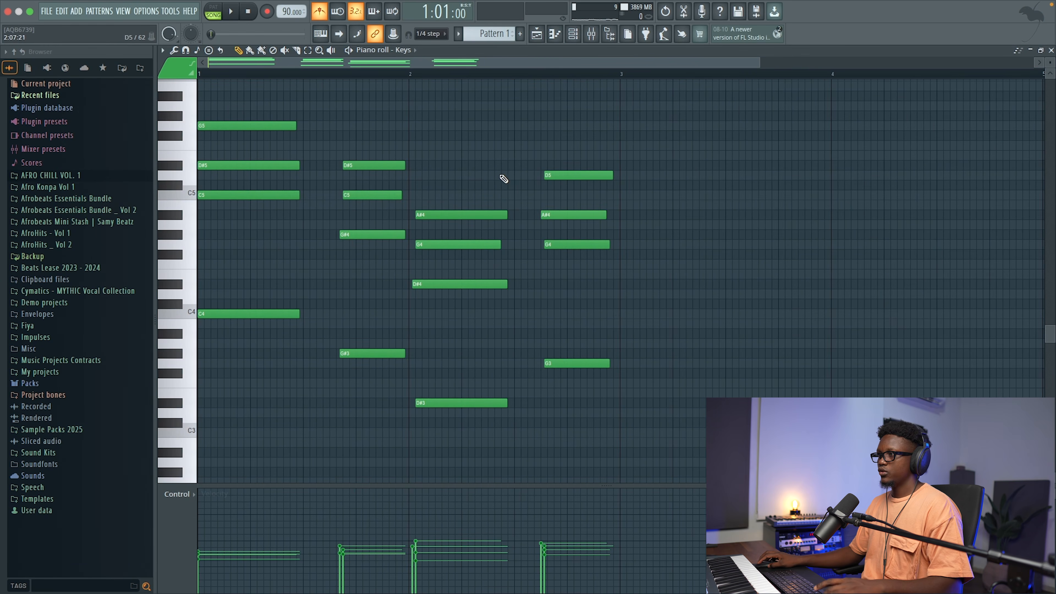
{"action": "key", "text": "alt+q"}
{"action": "left_click", "coordinate": [599, 370]}
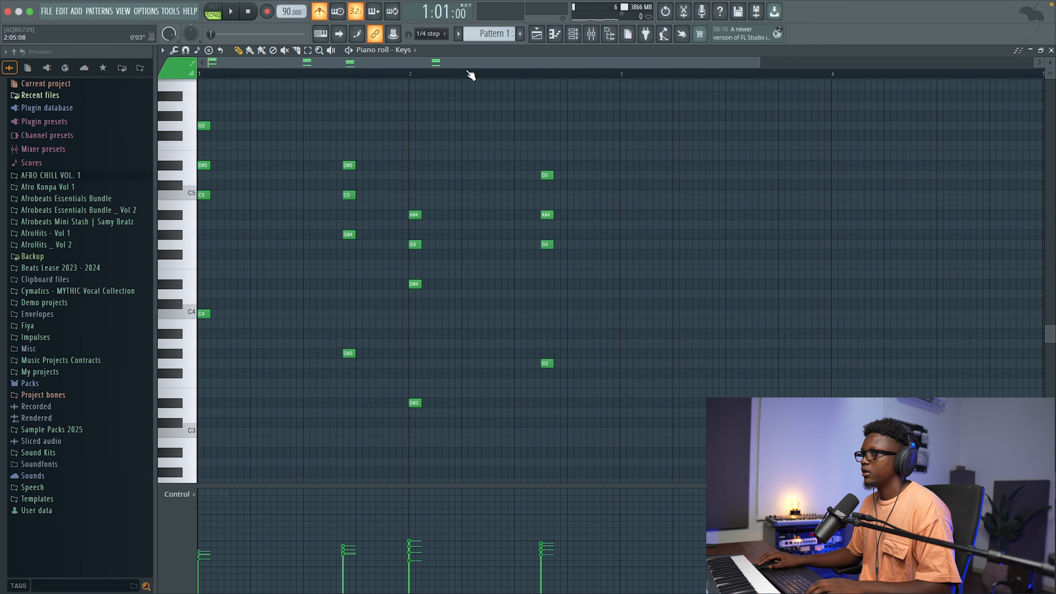
Step: Set the global snap to Cell, apply quick legato to the Keys notes so each chord reaches the following one, and play them back
{"action": "left_click", "coordinate": [456, 31]}
{"action": "left_click", "coordinate": [448, 70]}
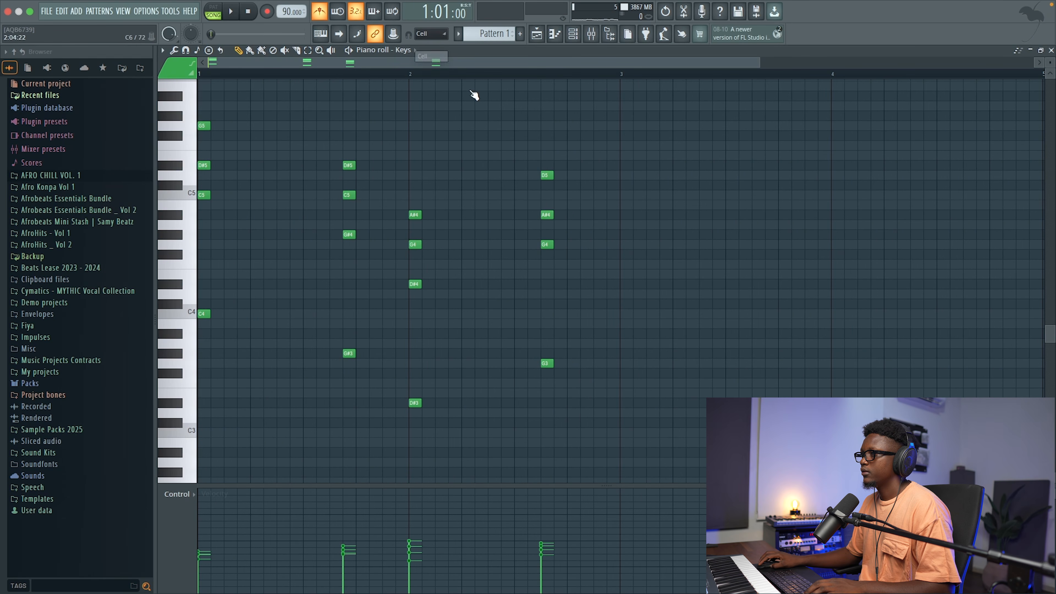
{"action": "key", "text": "ctrl+l"}
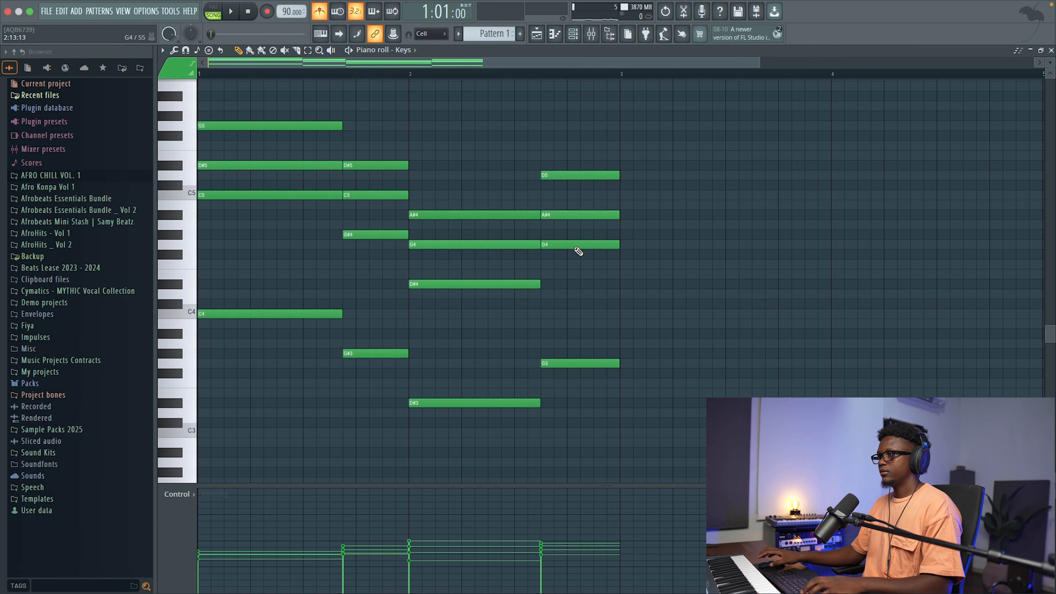
{"action": "key", "text": "space"}
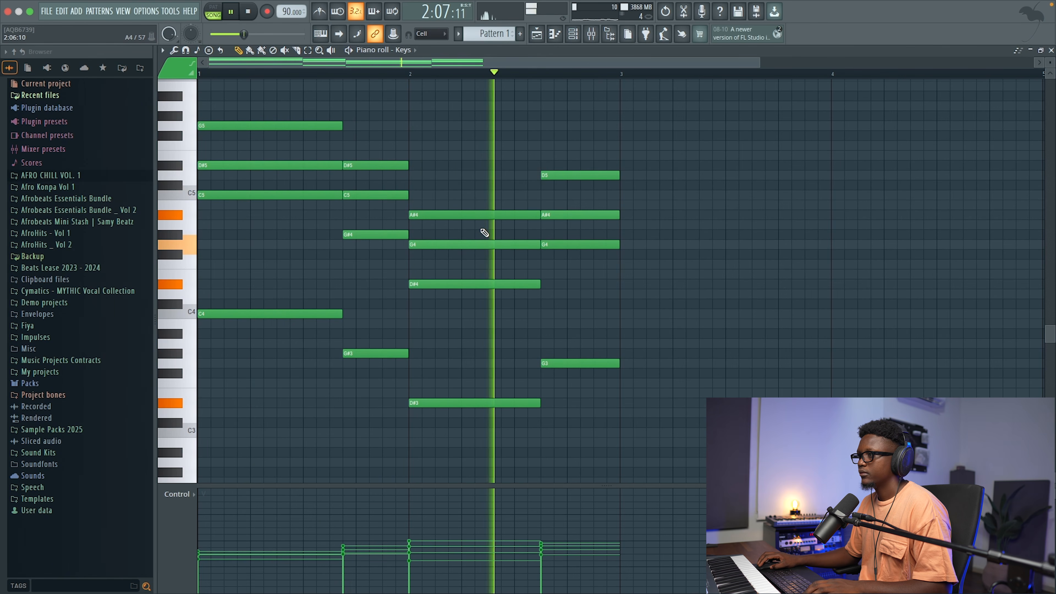
{"action": "key", "text": "space"}
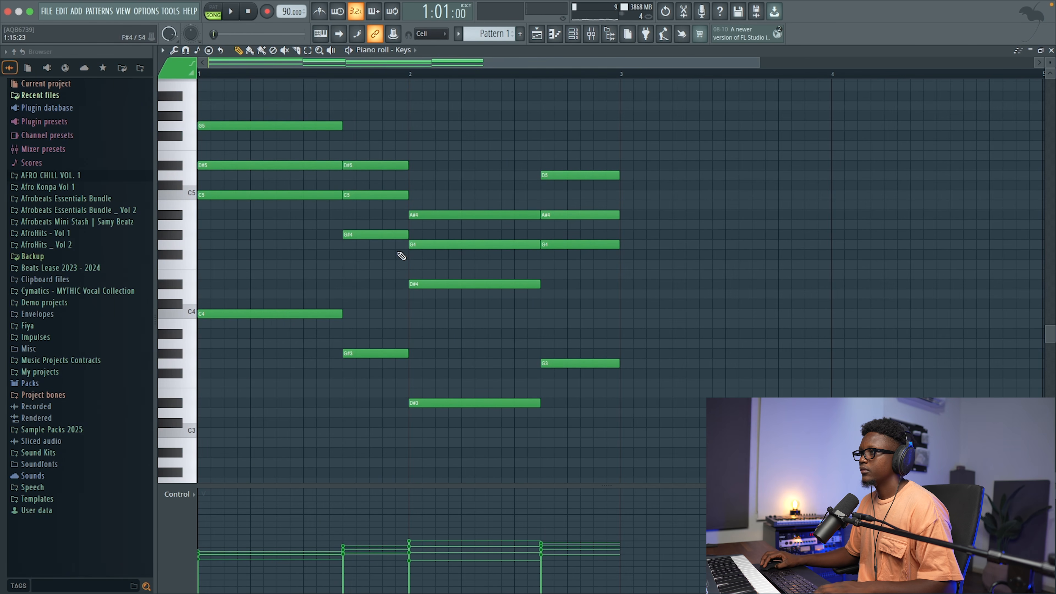
Step: Shorten the first chord by one step, extend the second chord's start back to meet it, and play the result
{"action": "left_click_drag", "start_coordinate": [323, 338], "coordinate": [323, 111]}
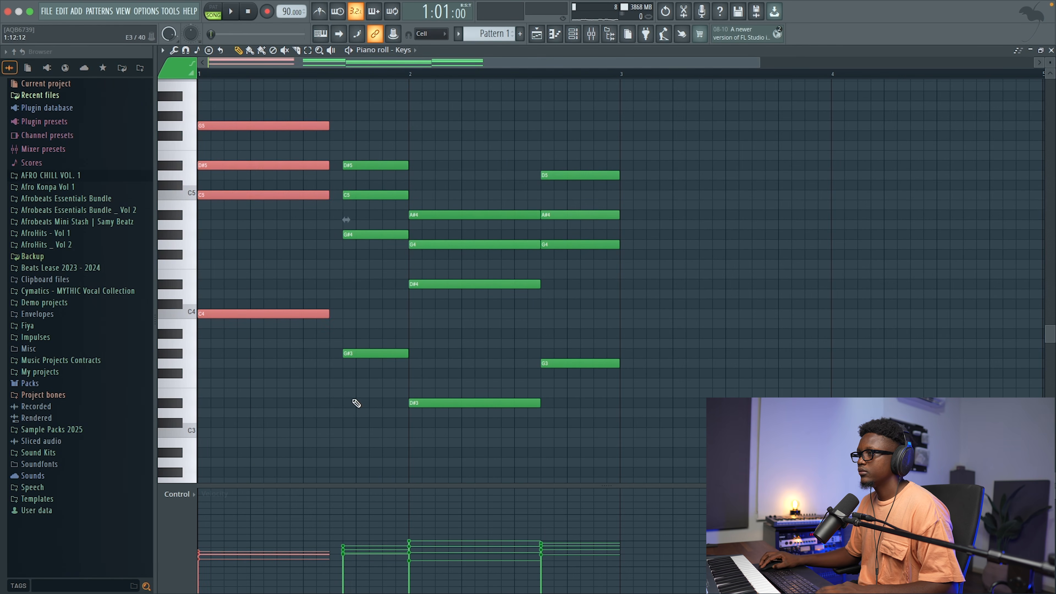
{"action": "left_click_drag", "start_coordinate": [368, 165], "coordinate": [355, 166]}
{"action": "key", "text": "space"}
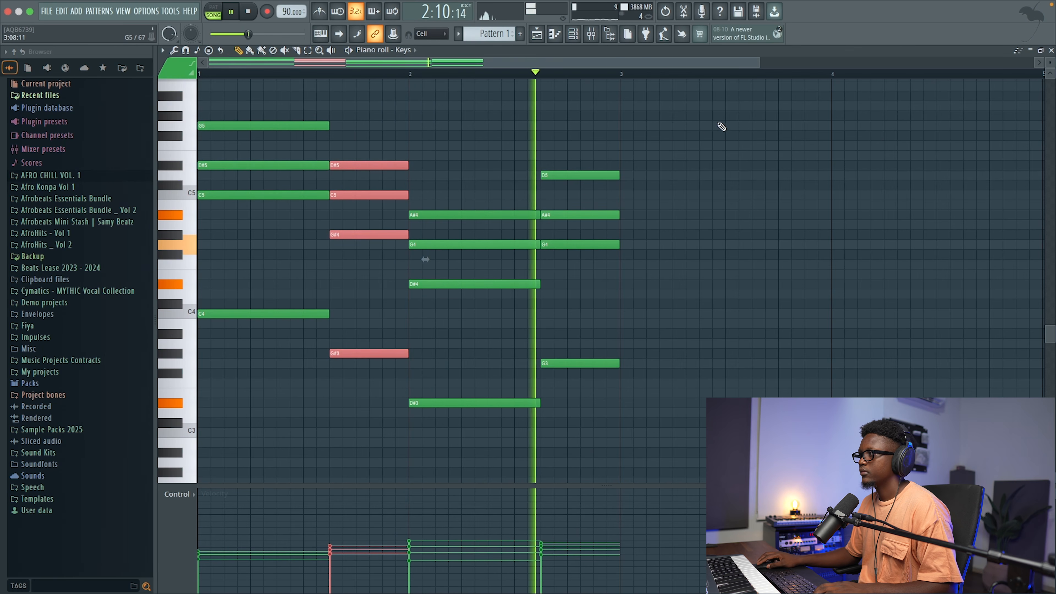
{"action": "key", "text": "space"}
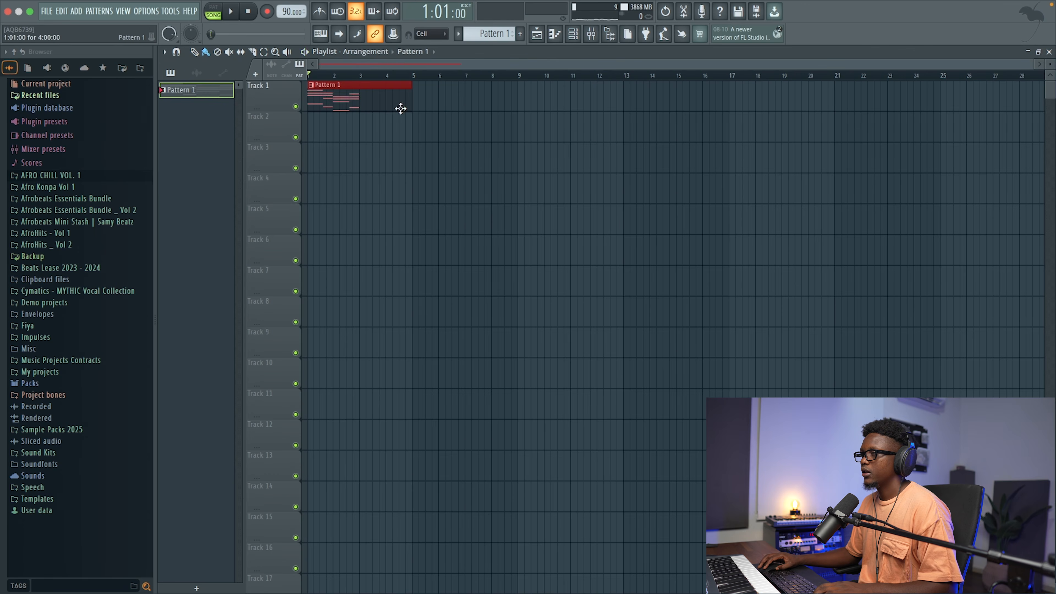
Step: Duplicate the two-bar Keys chord progression into bars 3 and 4 and close the piano roll
{"action": "scroll", "coordinate": [461, 154], "scroll_direction": "left", "scroll_amount": 3}
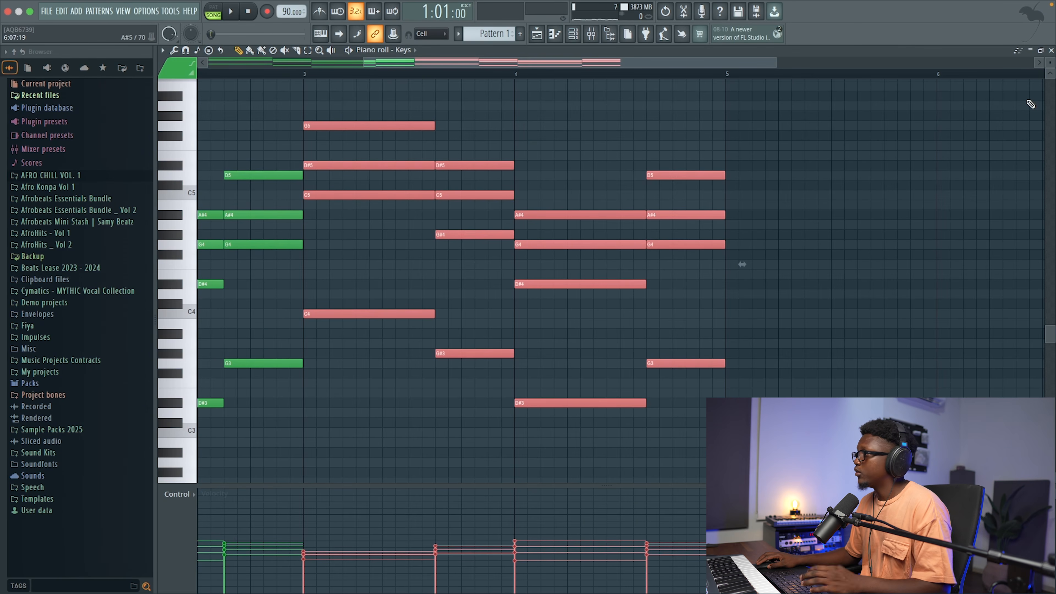
{"action": "left_click", "coordinate": [1052, 50]}
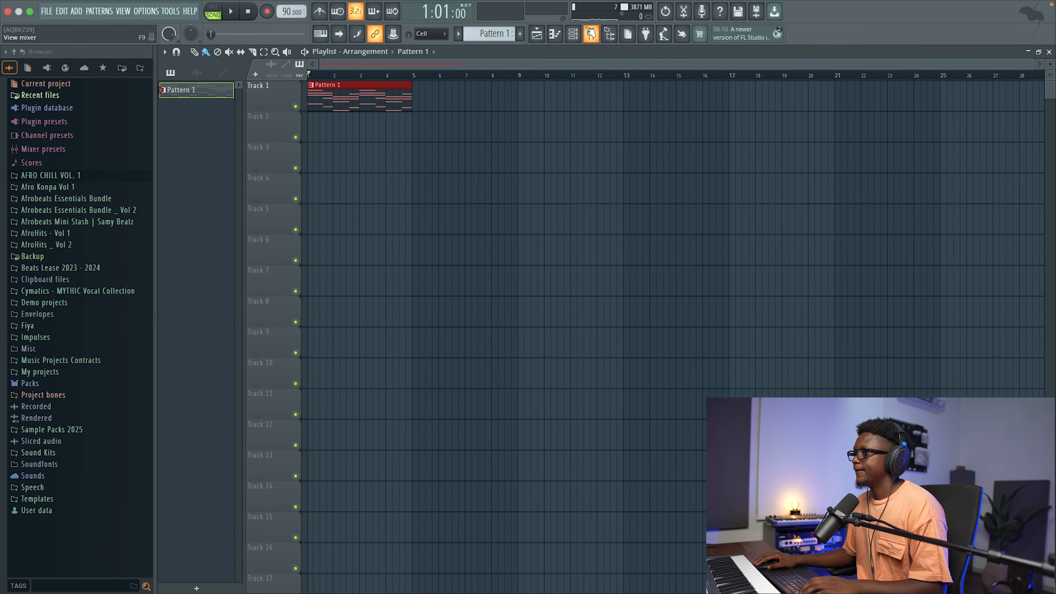
Step: Show the channel rack and add USYNTH as a new instrument channel
{"action": "left_click", "coordinate": [573, 34]}
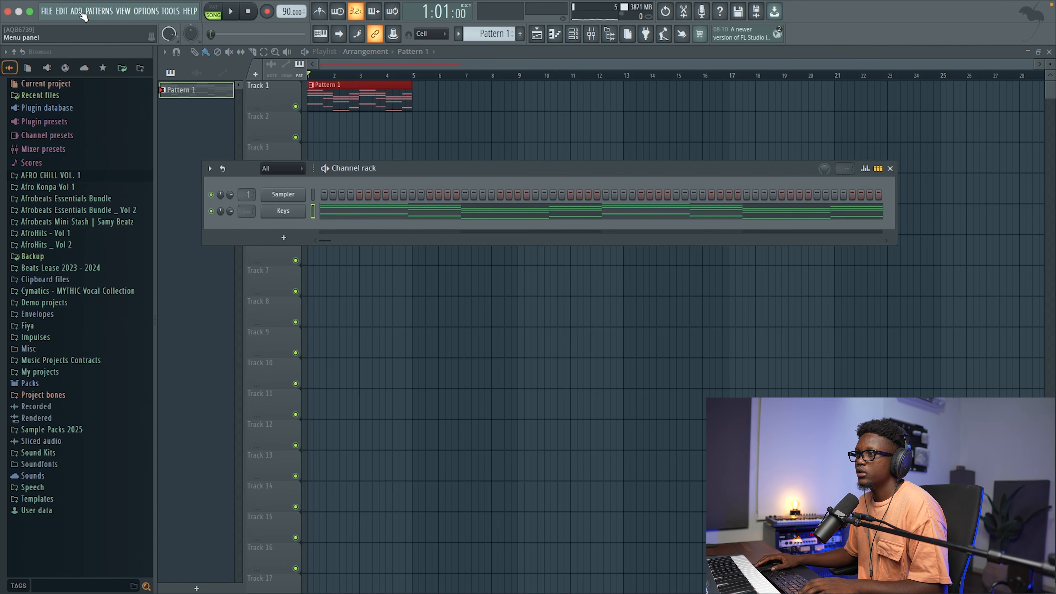
{"action": "left_click", "coordinate": [76, 11]}
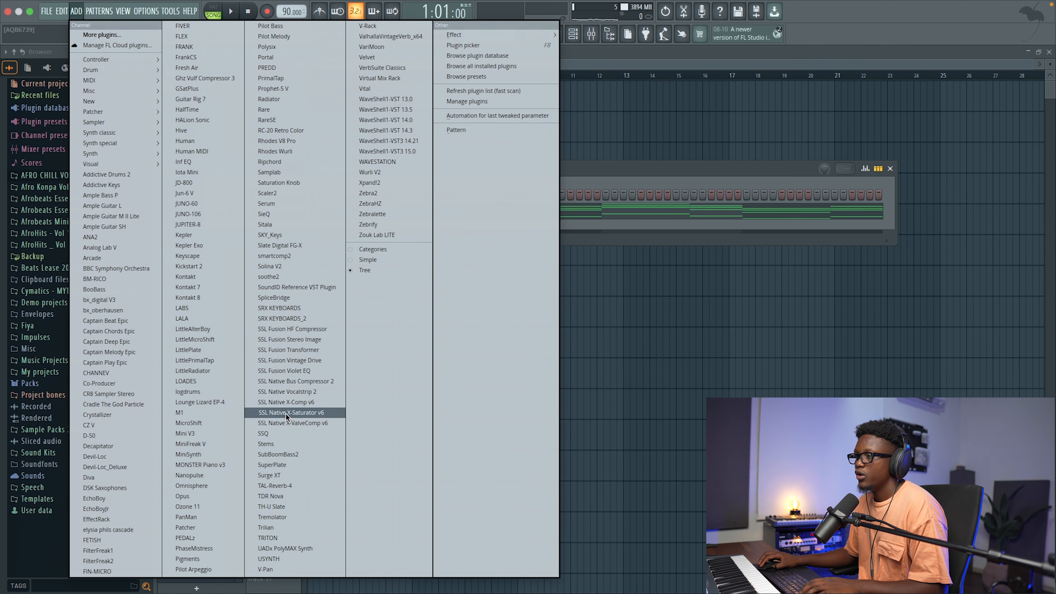
{"action": "left_click", "coordinate": [287, 557]}
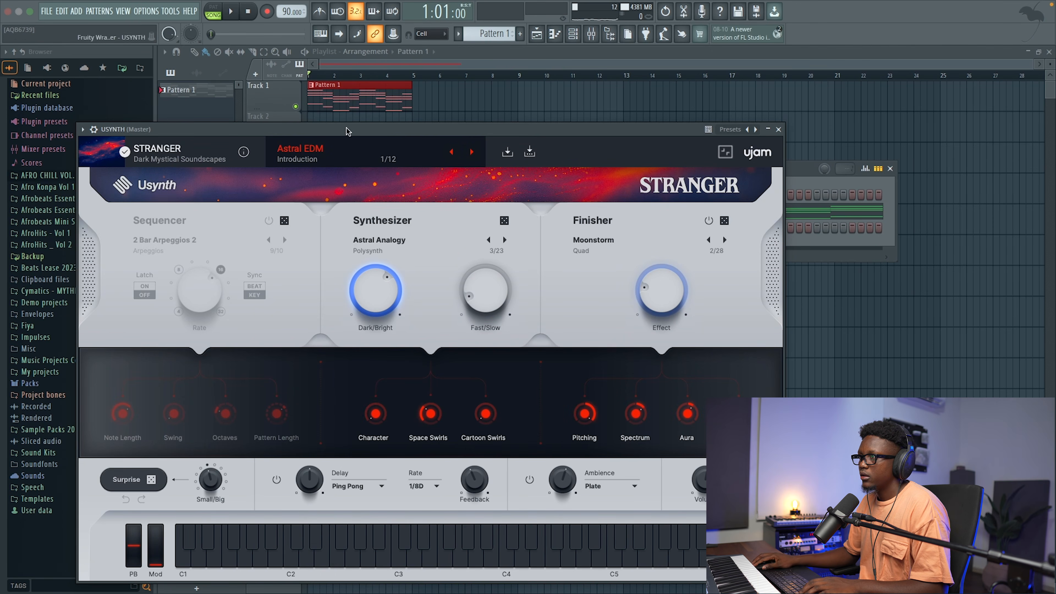
{"action": "left_click_drag", "start_coordinate": [343, 132], "coordinate": [400, 82]}
Step: Load the All Around preset from the DRIVE collection in USYNTH and close the plugin window
{"action": "left_click", "coordinate": [358, 102]}
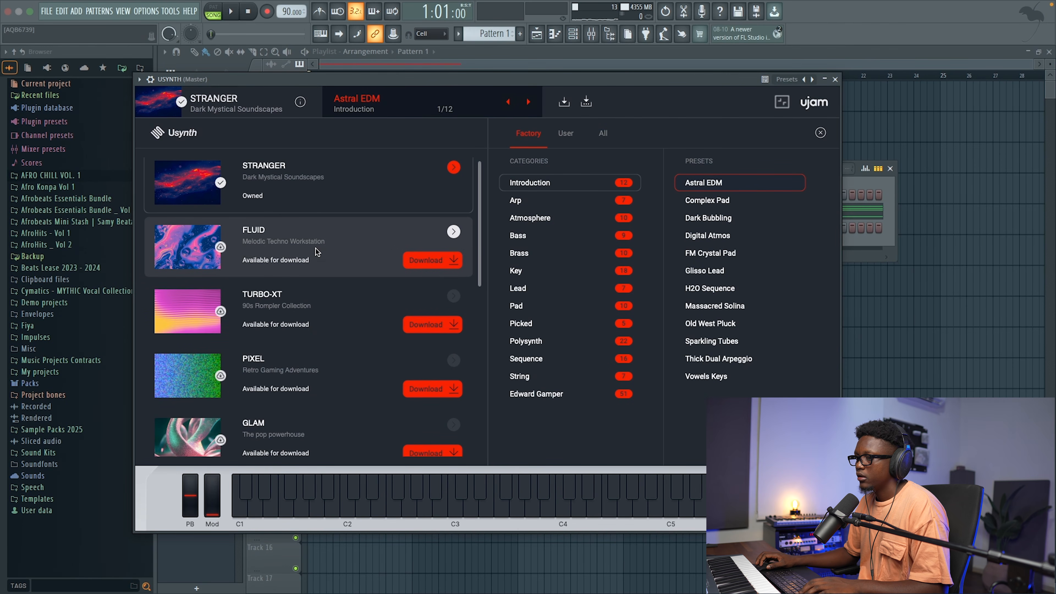
{"action": "scroll", "coordinate": [317, 250], "scroll_direction": "down", "scroll_amount": 1}
{"action": "scroll", "coordinate": [270, 228], "scroll_direction": "up", "scroll_amount": 1}
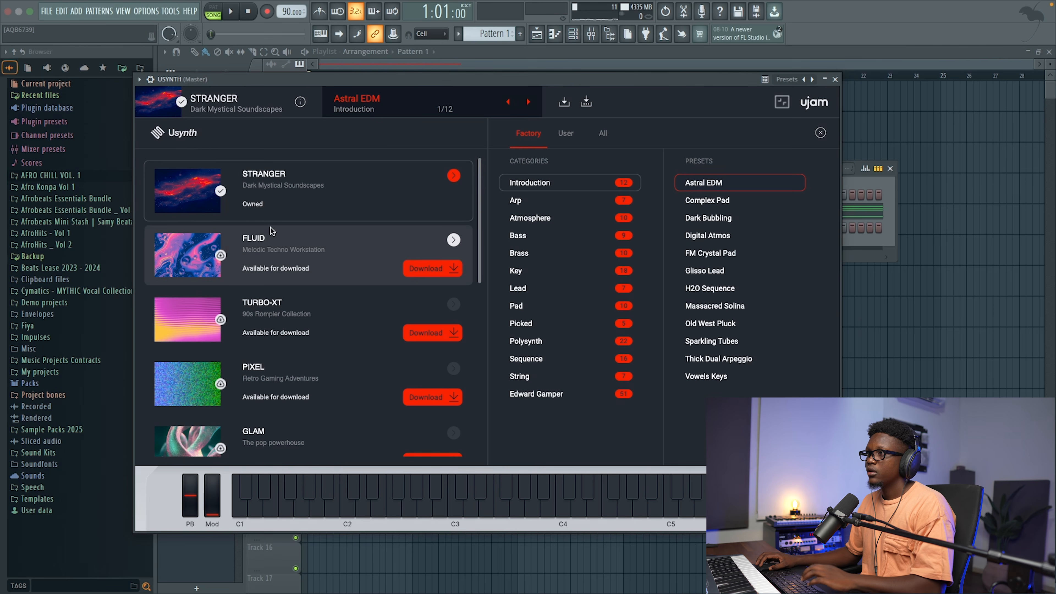
{"action": "scroll", "coordinate": [271, 228], "scroll_direction": "down", "scroll_amount": 5}
{"action": "scroll", "coordinate": [272, 230], "scroll_direction": "down", "scroll_amount": 2}
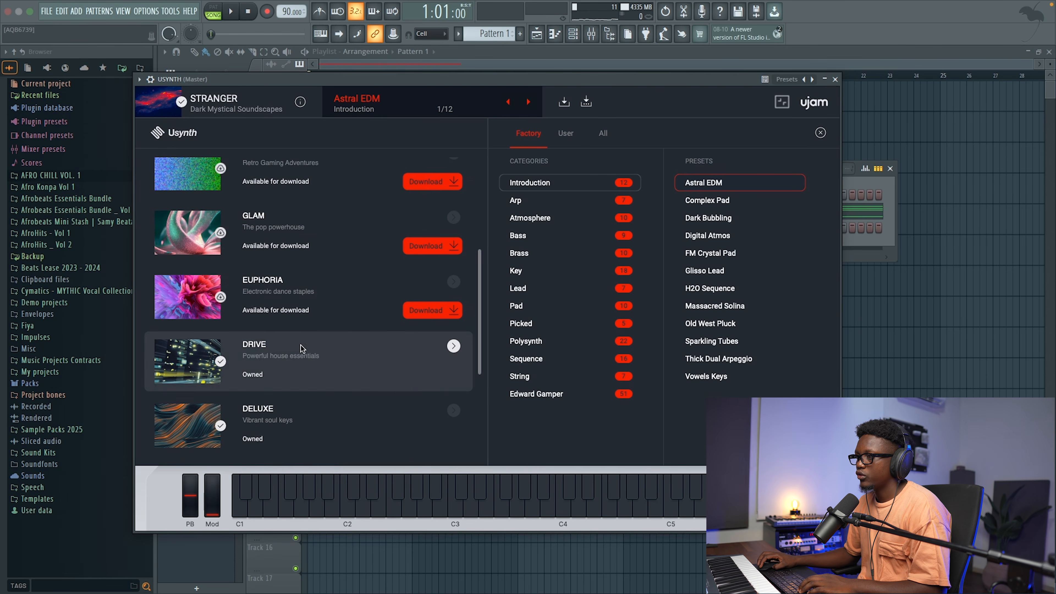
{"action": "left_click", "coordinate": [302, 347]}
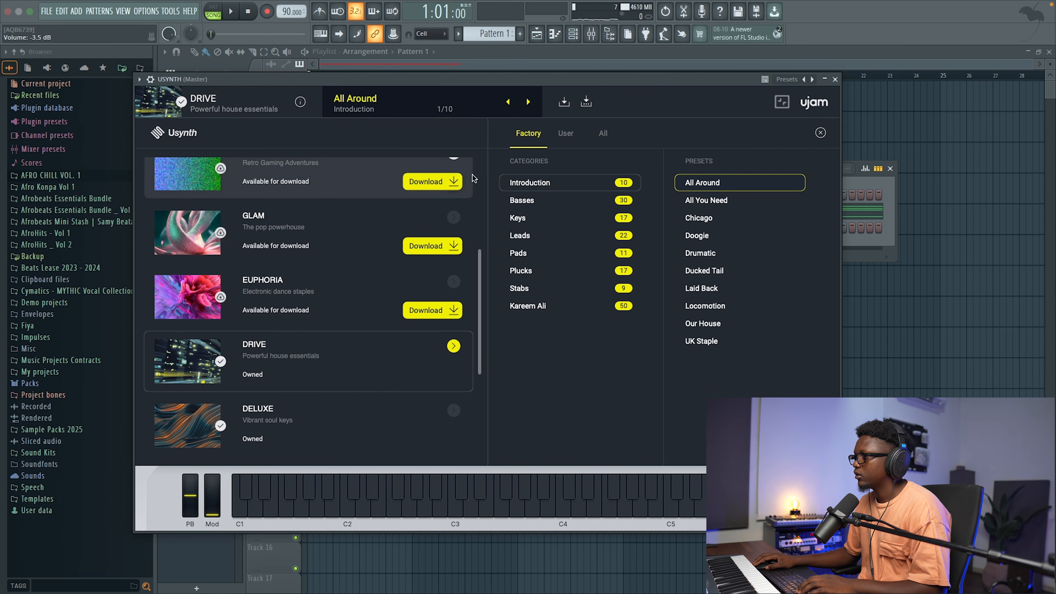
{"action": "left_click", "coordinate": [699, 183]}
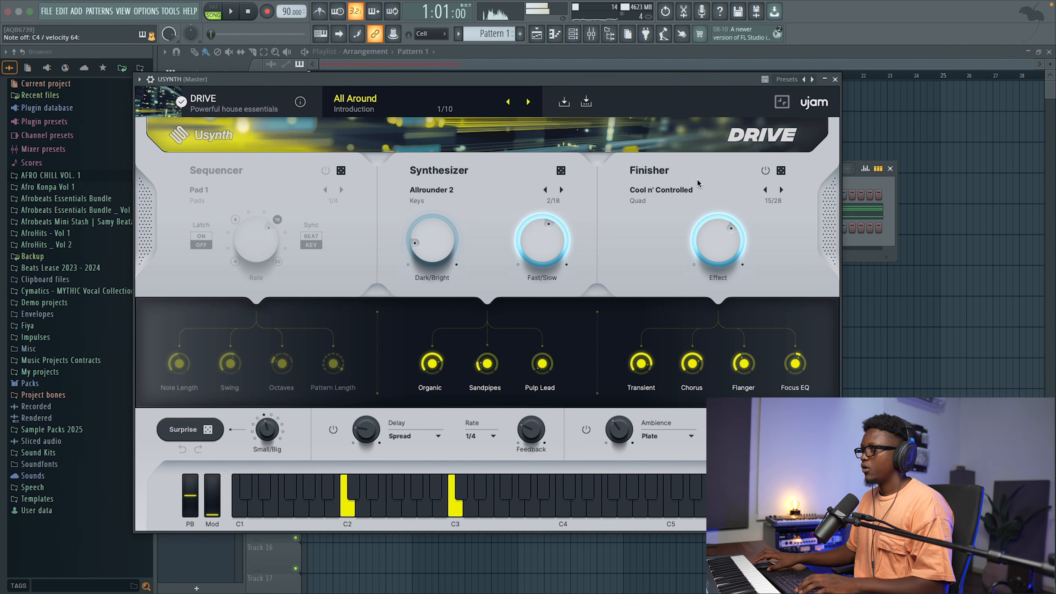
{"action": "left_click", "coordinate": [835, 78]}
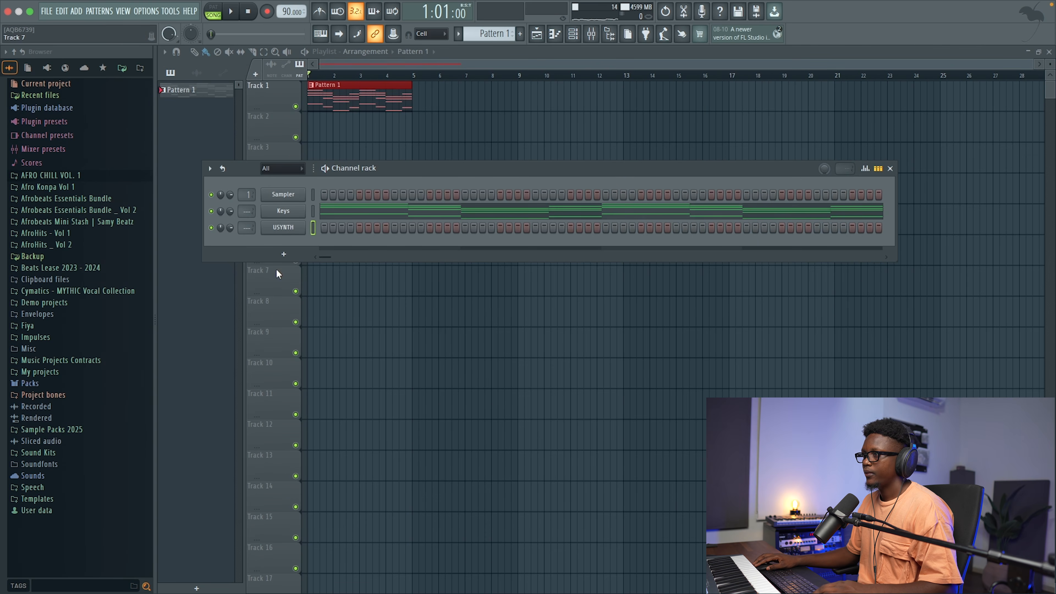
Step: Give the USYNTH channel the same chords as Keys, audition them, and rename the channel Pad
{"action": "left_click", "coordinate": [279, 229]}
{"action": "key", "text": "space"}
{"action": "left_click", "coordinate": [835, 79]}
{"action": "key", "text": "space"}
{"action": "key", "text": "F2"}
{"action": "type", "text": "Pad"}
{"action": "key", "text": "Return"}
Step: Assign the Pad channel to a free mixer track and load Fruity Parametric EQ 2 in its first effect slot
{"action": "left_click", "coordinate": [285, 229]}
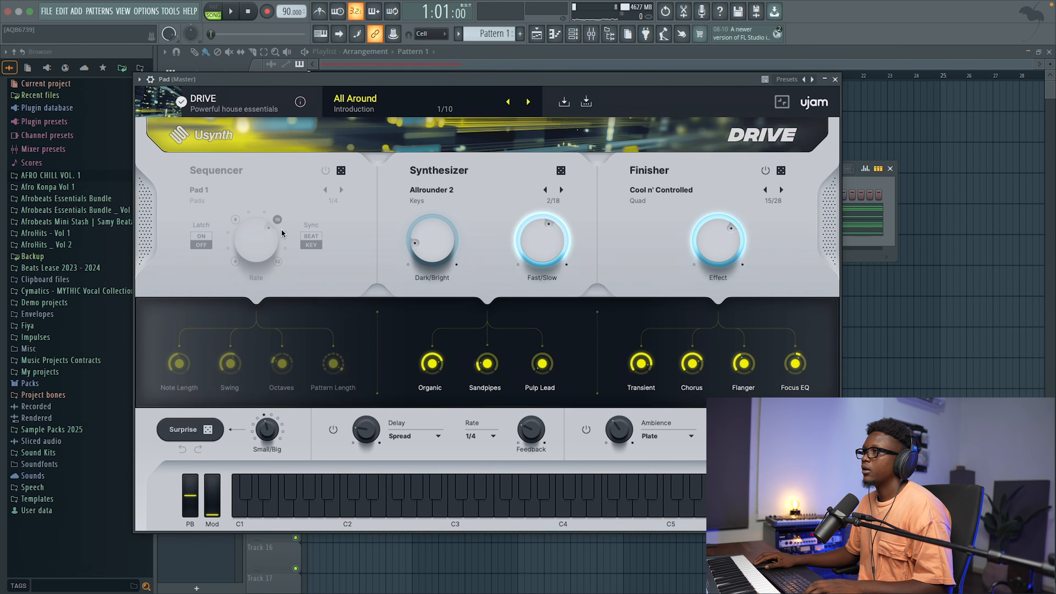
{"action": "left_click", "coordinate": [150, 79]}
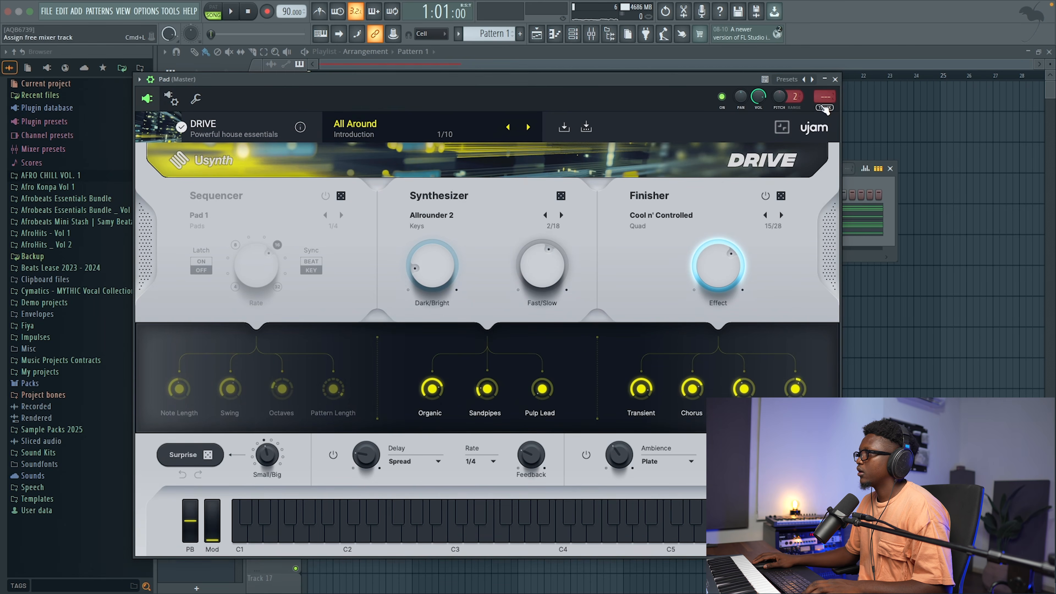
{"action": "left_click", "coordinate": [825, 108]}
{"action": "left_click", "coordinate": [985, 87]}
{"action": "mouse_move", "coordinate": [521, 85]}
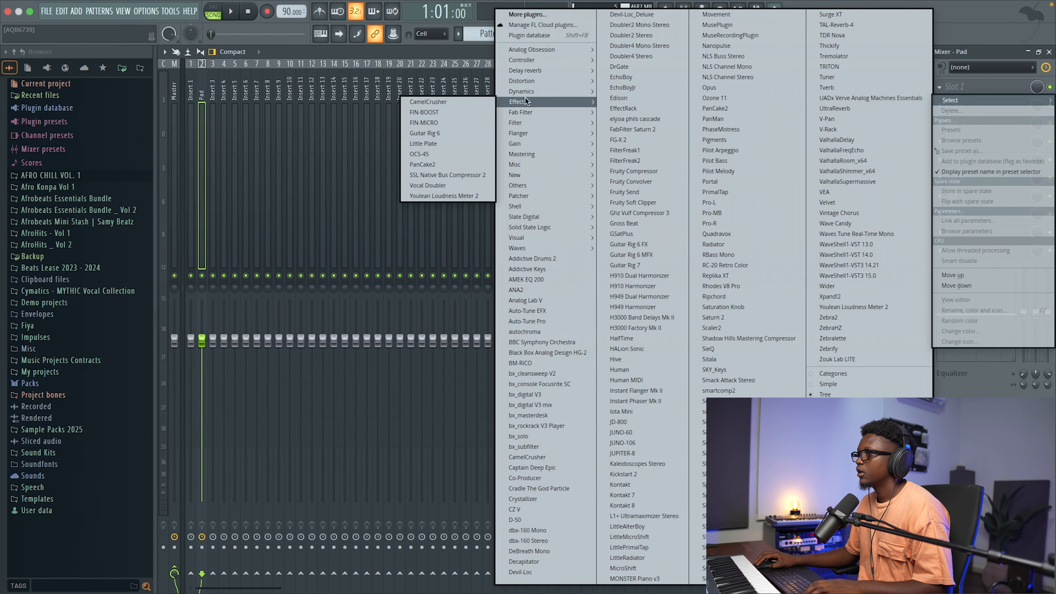
{"action": "left_click", "coordinate": [428, 164]}
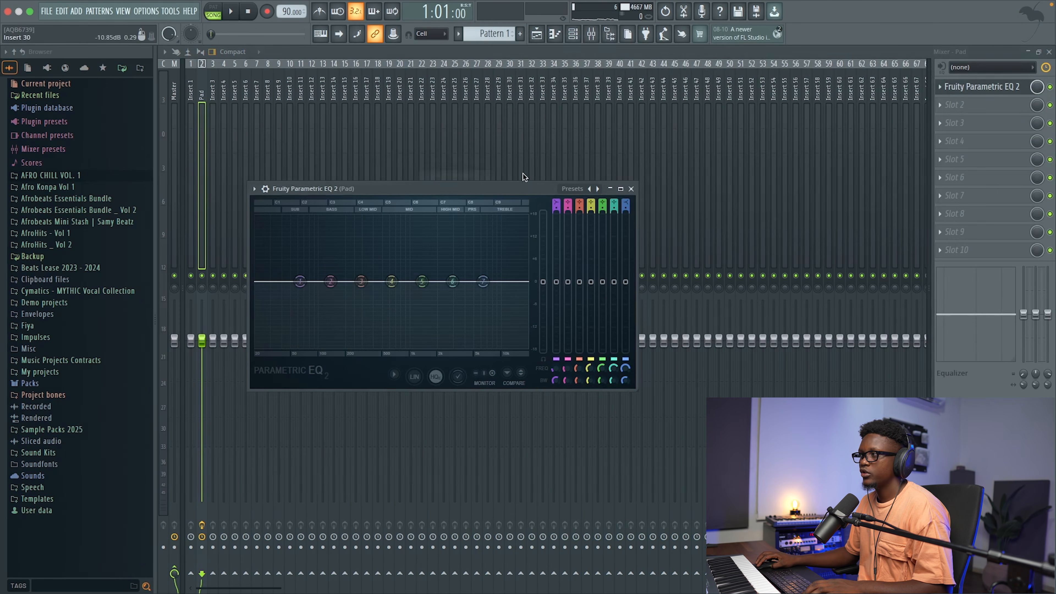
Step: Apply the 20Hz + 18kHz cut preset to the Pad's EQ, pull both cuts inward to a narrow low-mid band, and play the pattern
{"action": "left_click", "coordinate": [598, 189]}
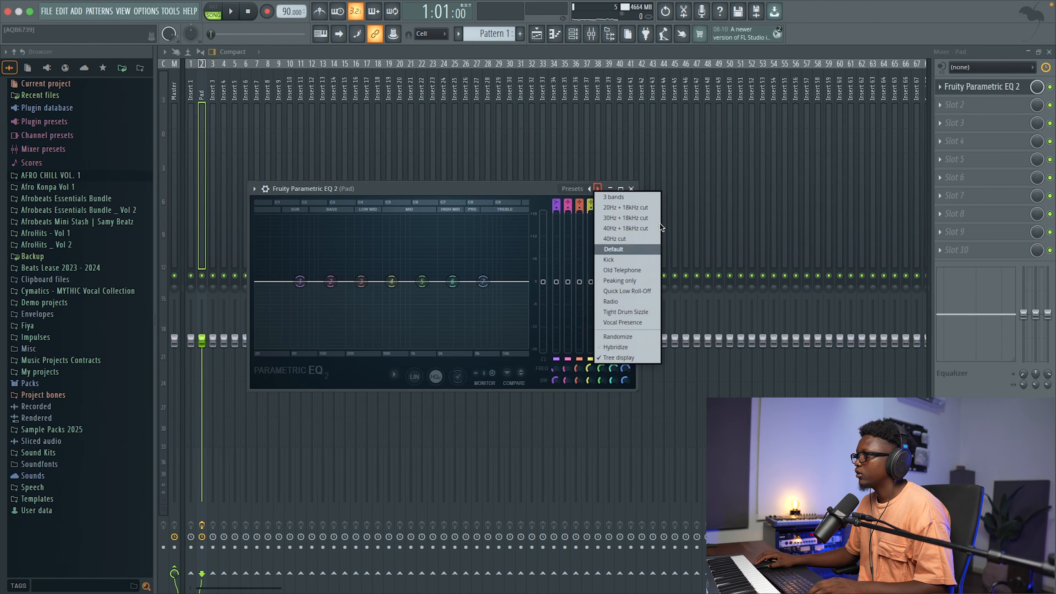
{"action": "left_click", "coordinate": [636, 208]}
{"action": "key", "text": "space"}
{"action": "left_click_drag", "start_coordinate": [527, 282], "coordinate": [395, 285]}
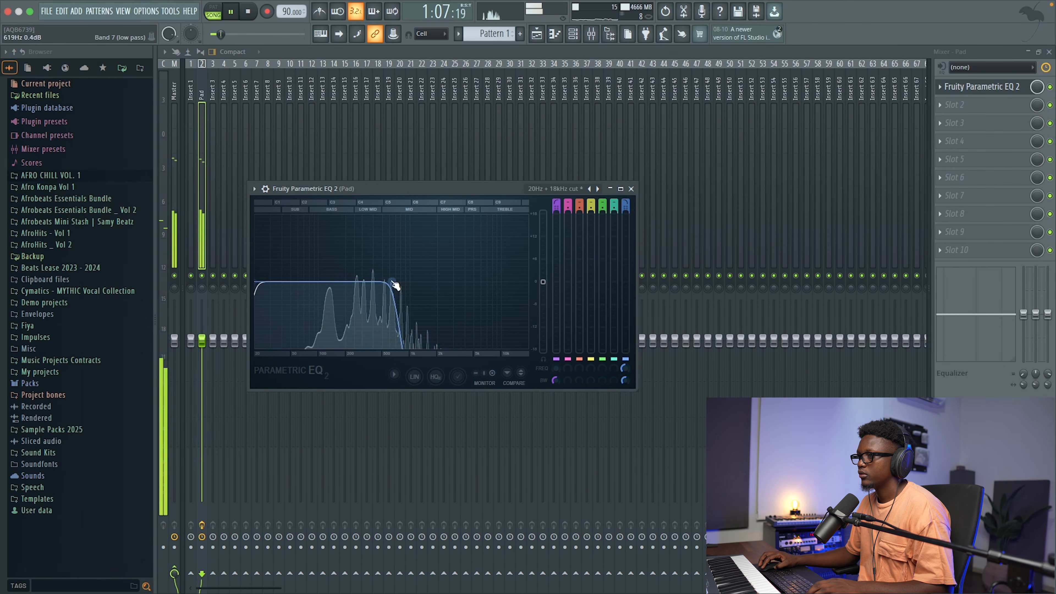
{"action": "left_click_drag", "start_coordinate": [267, 288], "coordinate": [326, 282]}
{"action": "left_click_drag", "start_coordinate": [389, 289], "coordinate": [373, 286]}
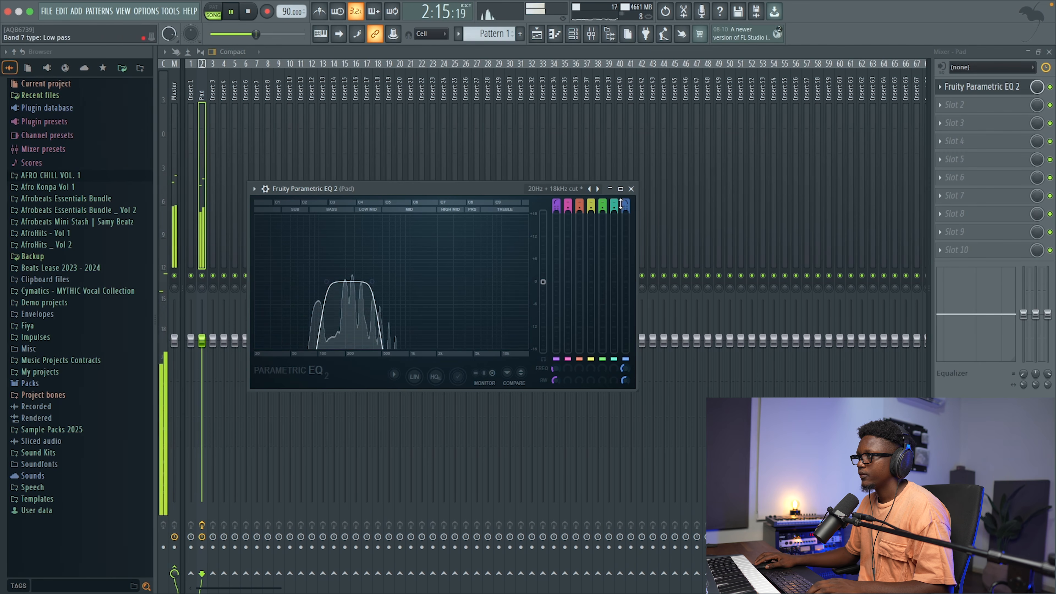
{"action": "left_click", "coordinate": [631, 188]}
{"action": "key", "text": "space"}
{"action": "left_click", "coordinate": [1050, 51]}
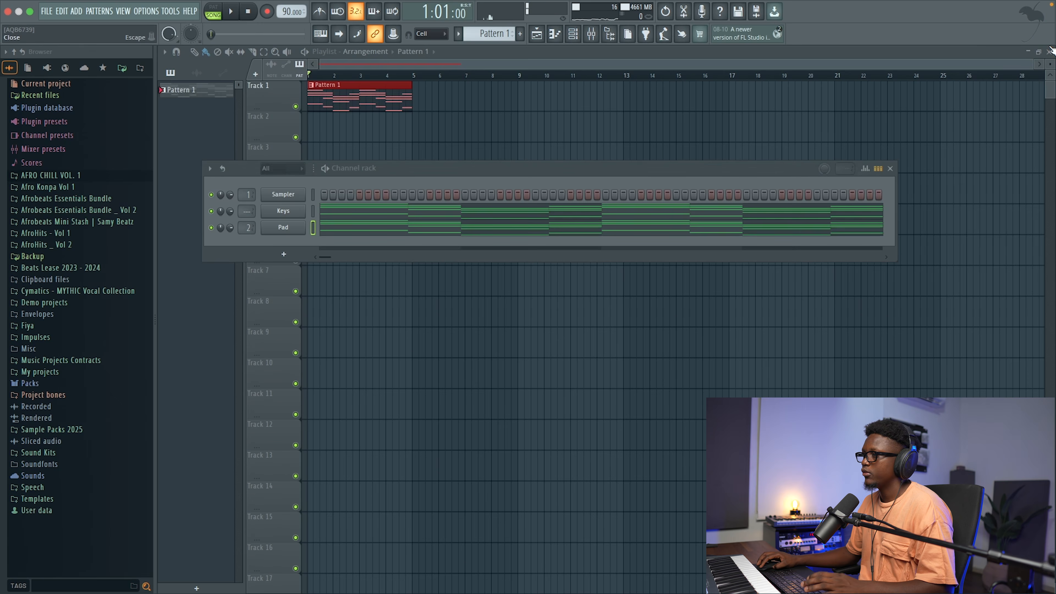
{"action": "key", "text": "space"}
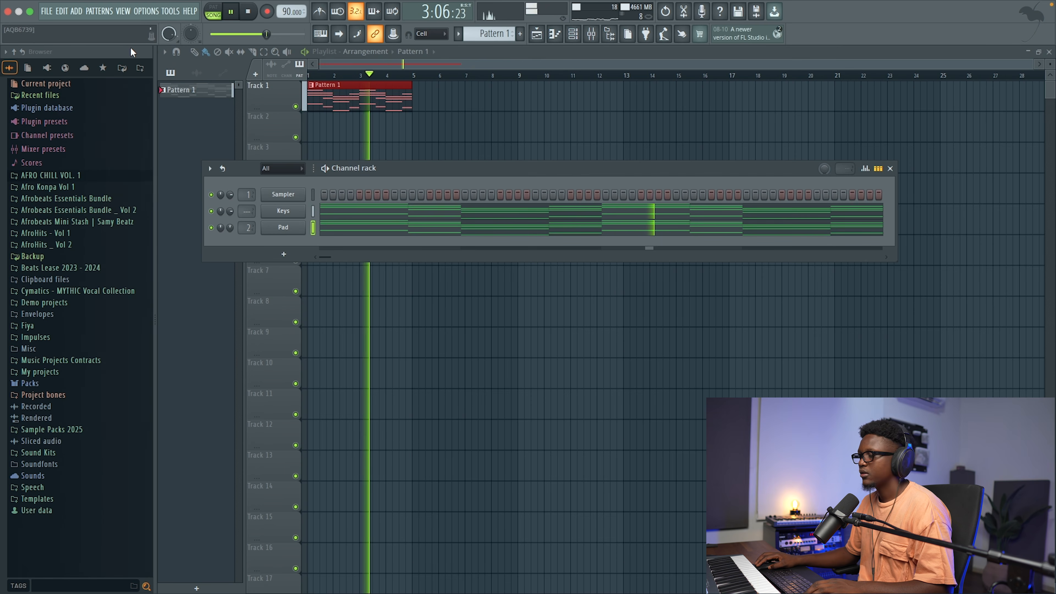
{"action": "key", "text": "space"}
Step: Add an Omnisphere channel, load its Sine Bass preset and close the plugin window
{"action": "left_click", "coordinate": [46, 11]}
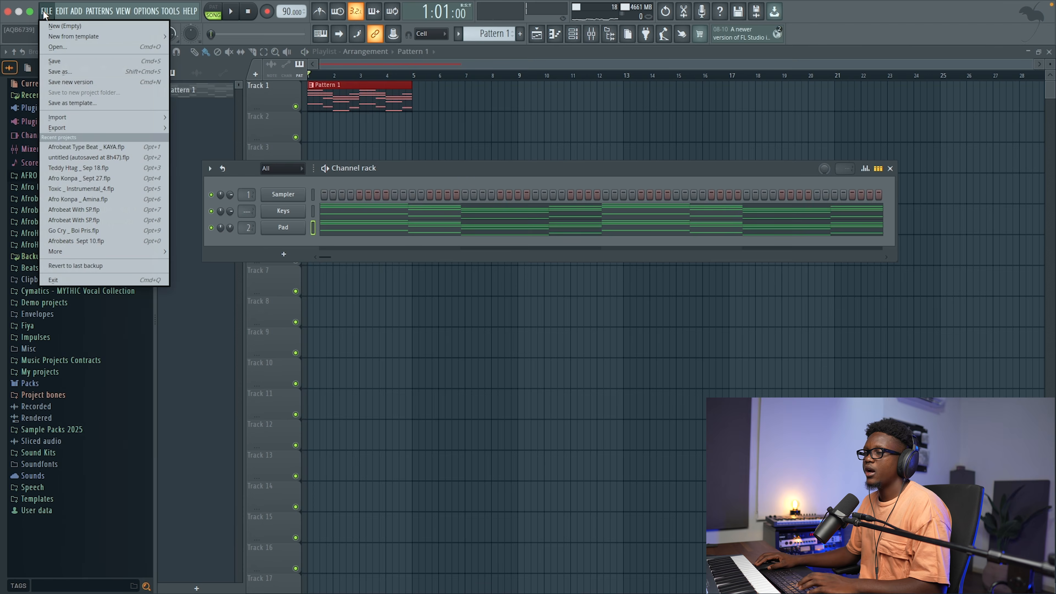
{"action": "mouse_move", "coordinate": [76, 11]}
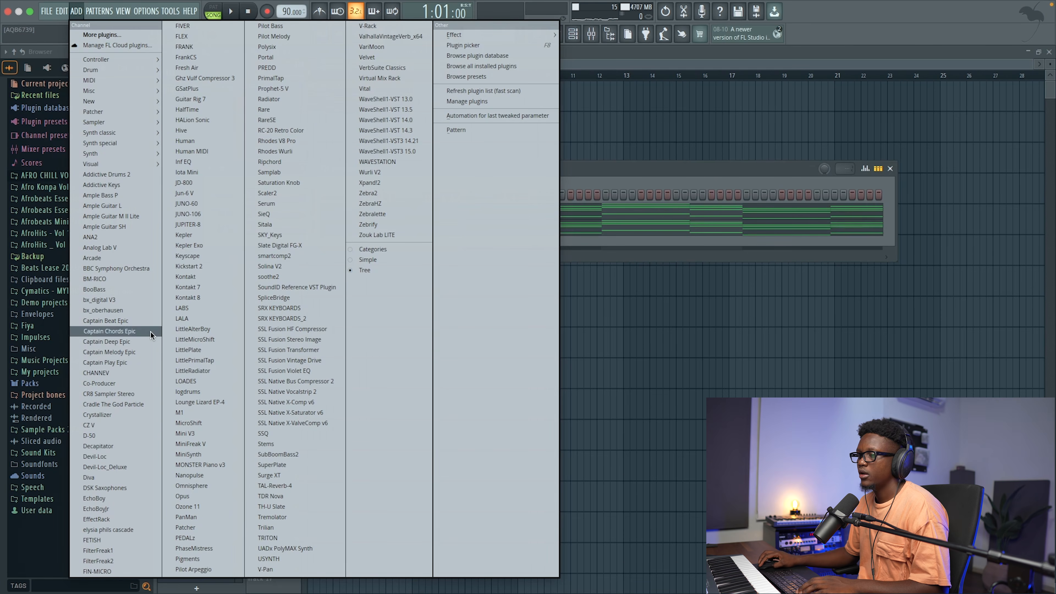
{"action": "key", "text": "o"}
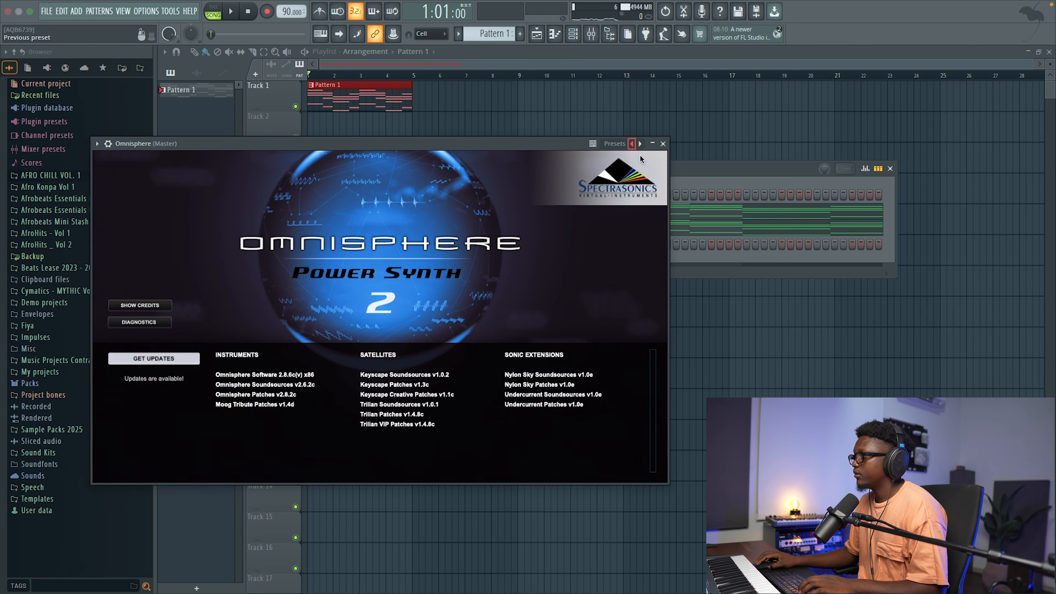
{"action": "left_click", "coordinate": [632, 143]}
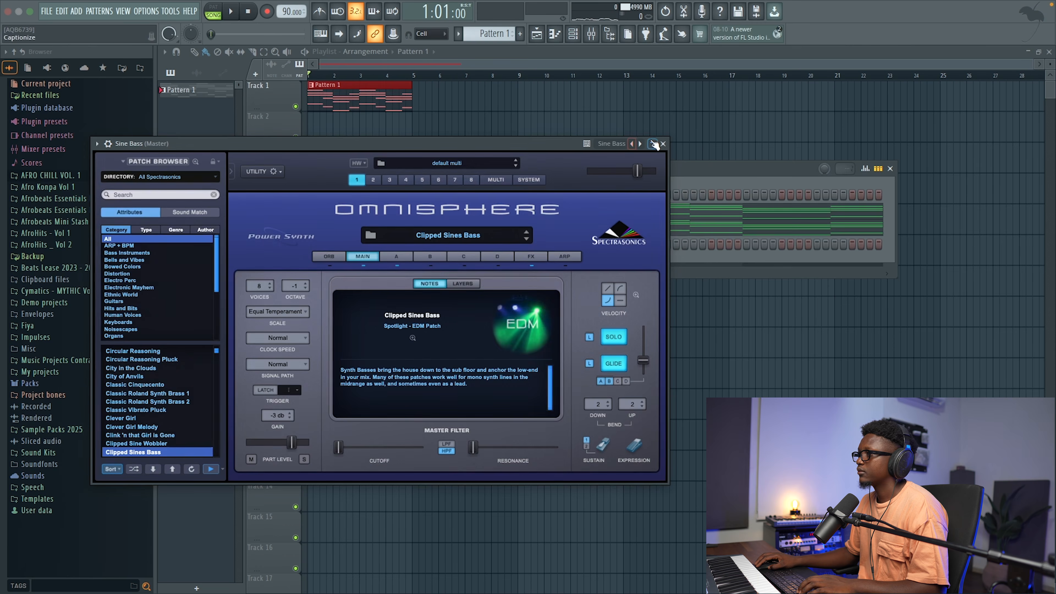
{"action": "left_click", "coordinate": [663, 144]}
Step: Write a four-note Sine Bass line across bars 1 and 2 at C#4, G#4, D#4 and G4, matching the chord timing
{"action": "right_click", "coordinate": [301, 244]}
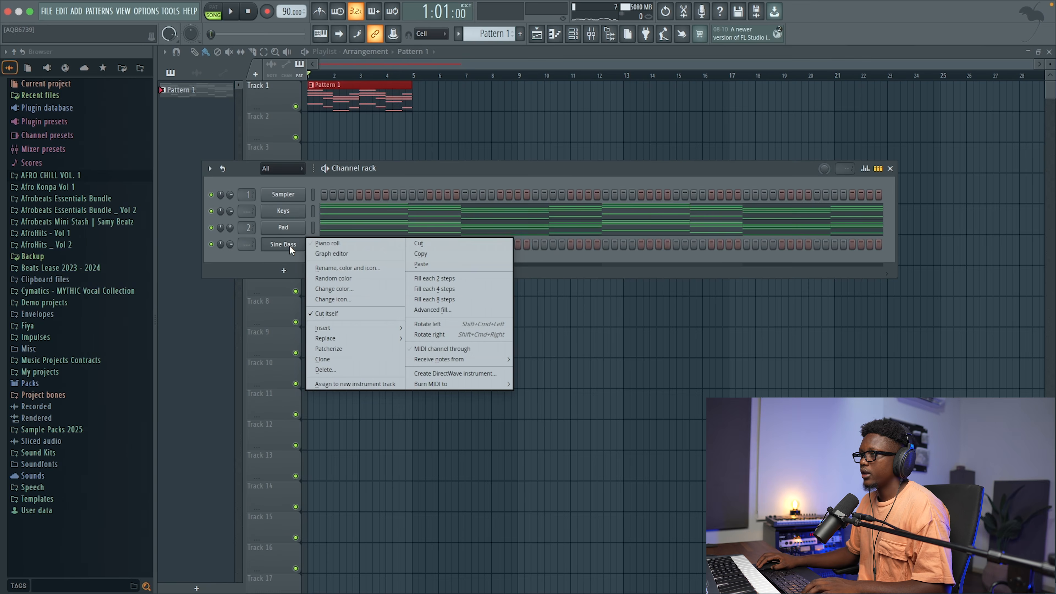
{"action": "left_click", "coordinate": [342, 244]}
{"action": "left_click_drag", "start_coordinate": [205, 315], "coordinate": [185, 312]}
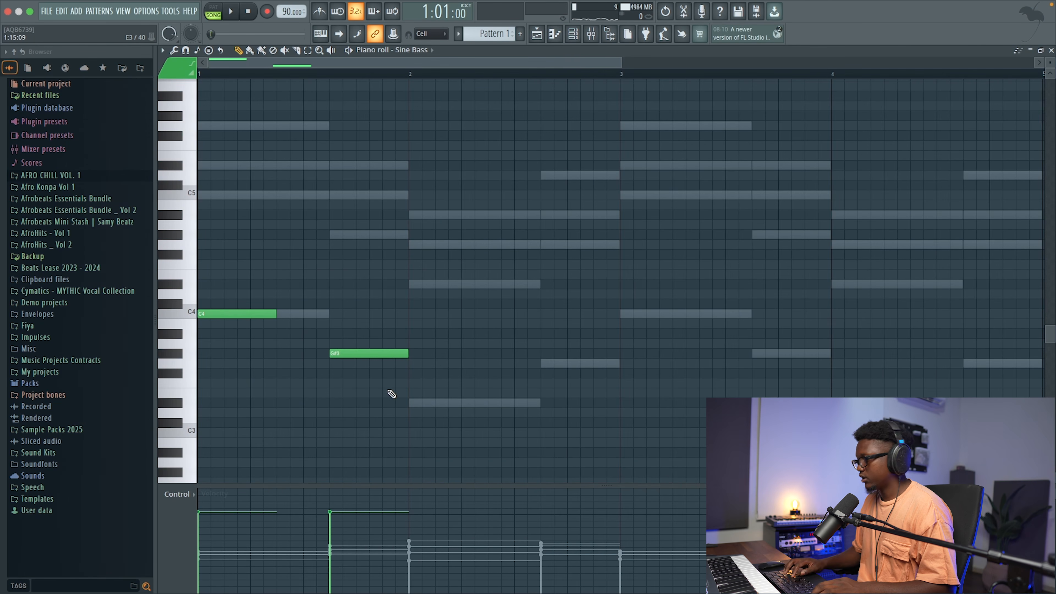
{"action": "key", "text": "ctrl+Up"}
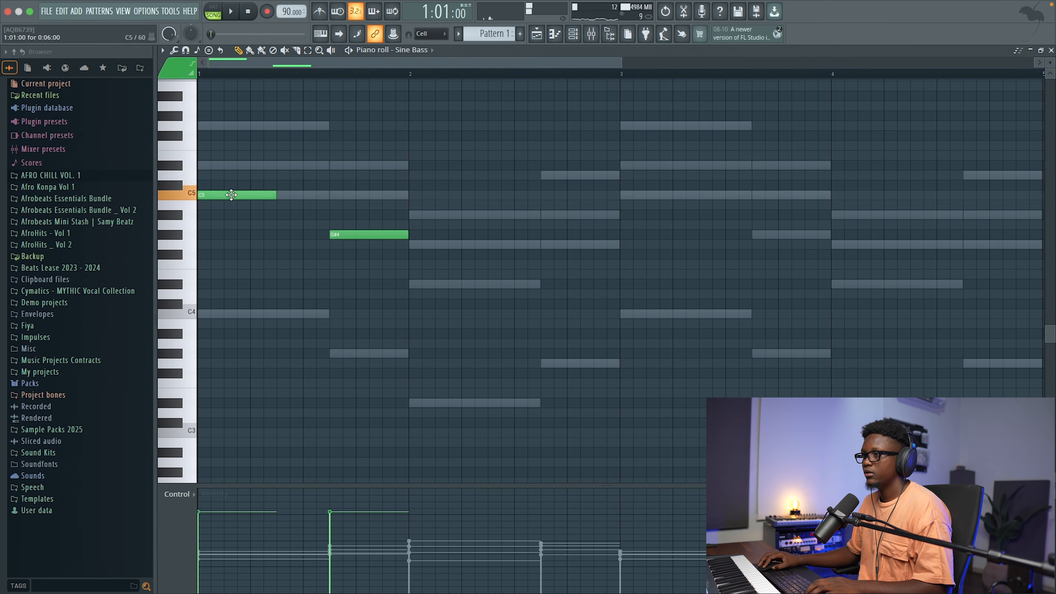
{"action": "left_click_drag", "start_coordinate": [206, 196], "coordinate": [206, 307]}
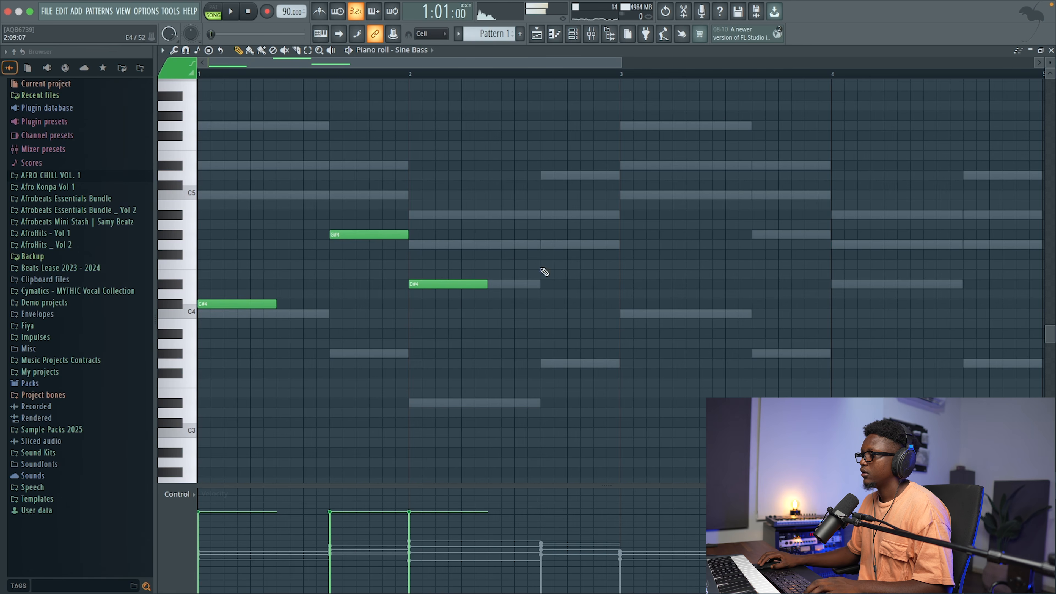
{"action": "left_click", "coordinate": [544, 247]}
{"action": "key", "text": "space"}
{"action": "left_click_drag", "start_coordinate": [672, 246], "coordinate": [620, 255]}
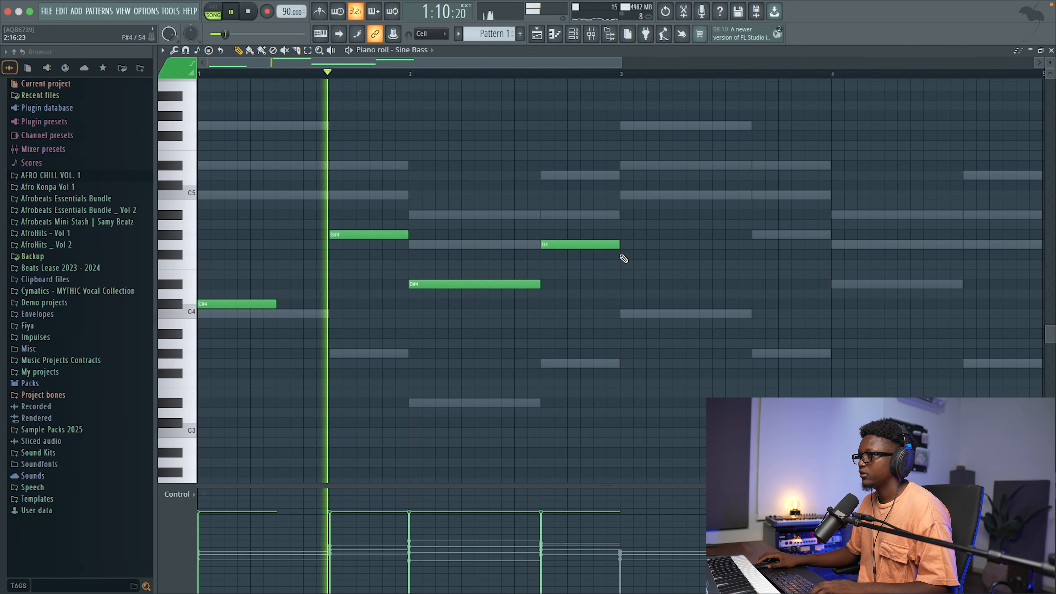
Step: Correct the first bass note to C4 and lower the fourth by an octave to G3 during playback
{"action": "left_click_drag", "start_coordinate": [204, 305], "coordinate": [207, 316]}
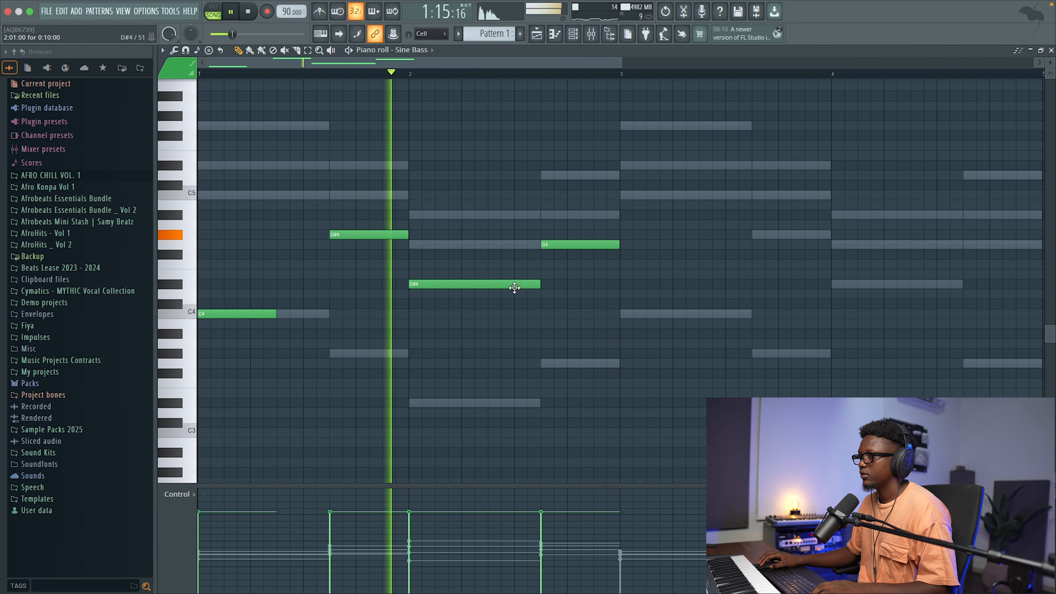
{"action": "left_click_drag", "start_coordinate": [601, 258], "coordinate": [590, 232]}
{"action": "key", "text": "super+Down"}
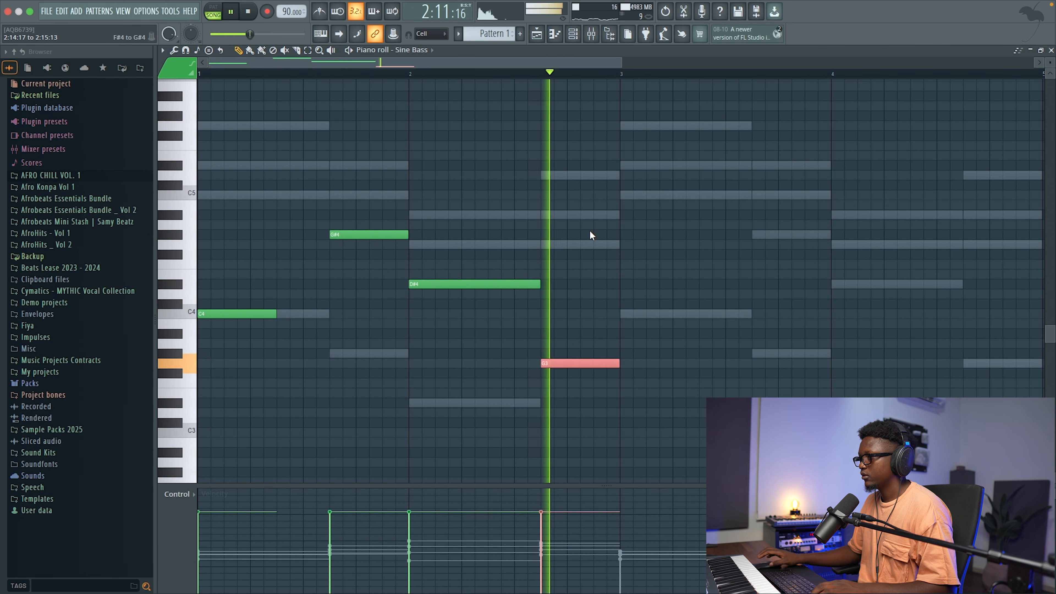
{"action": "key", "text": "space"}
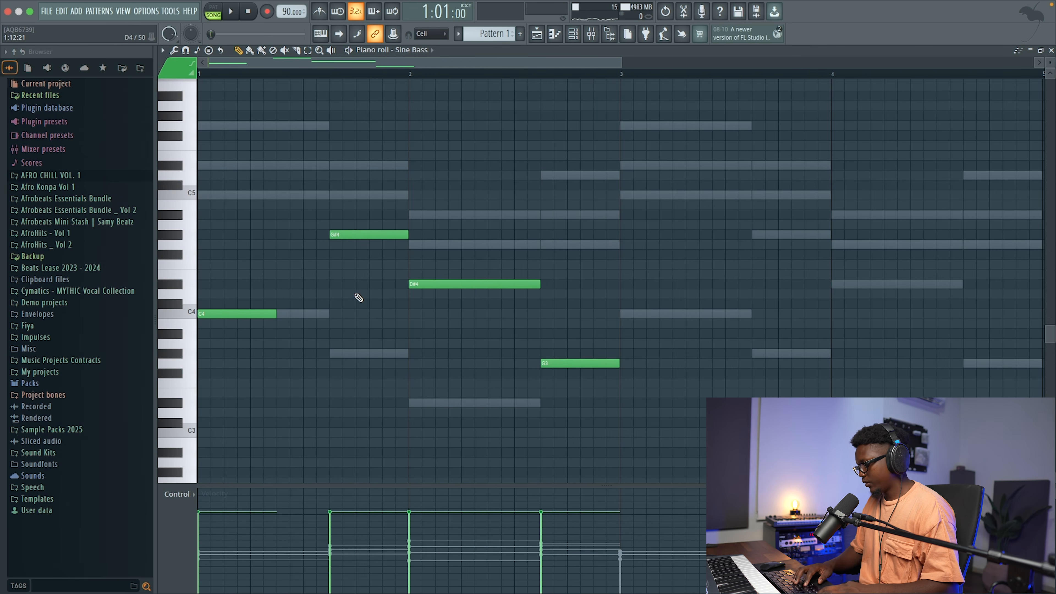
Step: Repeat the two-bar bass line in bars 3 and 4, and set the Sine Bass channel volume to 50%
{"action": "key", "text": "ctrl+b"}
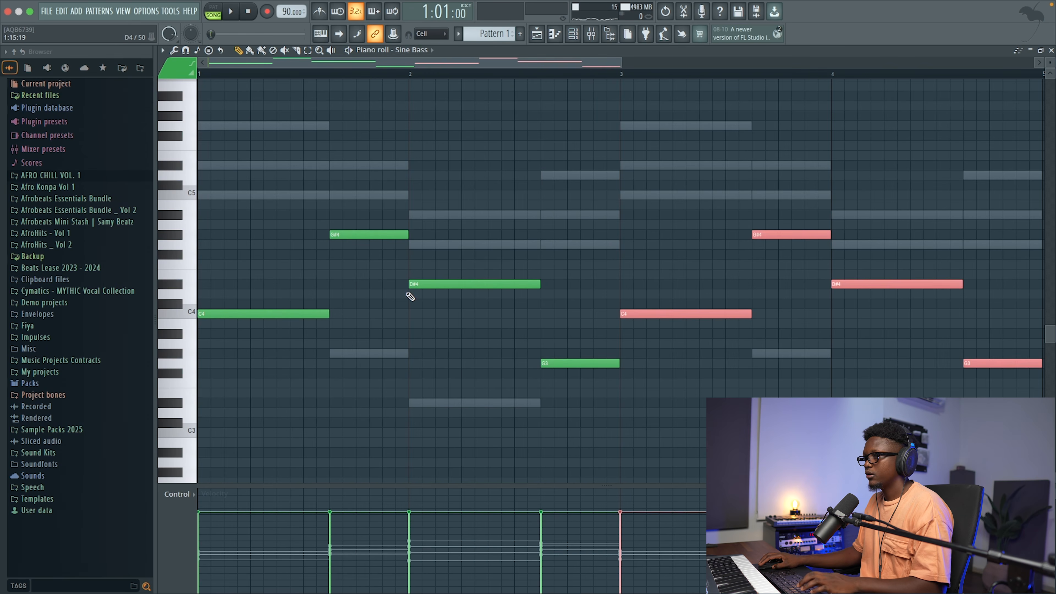
{"action": "key", "text": "space"}
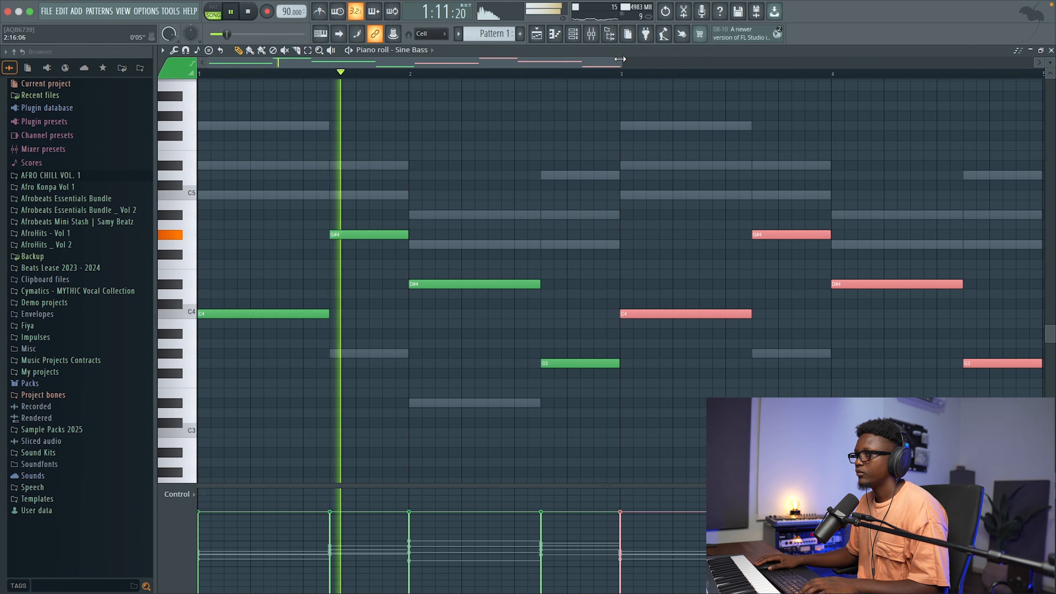
{"action": "left_click", "coordinate": [1052, 51]}
{"action": "mouse_move", "coordinate": [230, 244]}
{"action": "left_mouse_down"}
{"action": "mouse_move", "coordinate": [230, 262]}
{"action": "mouse_move", "coordinate": [233, 243]}
{"action": "left_mouse_up"}
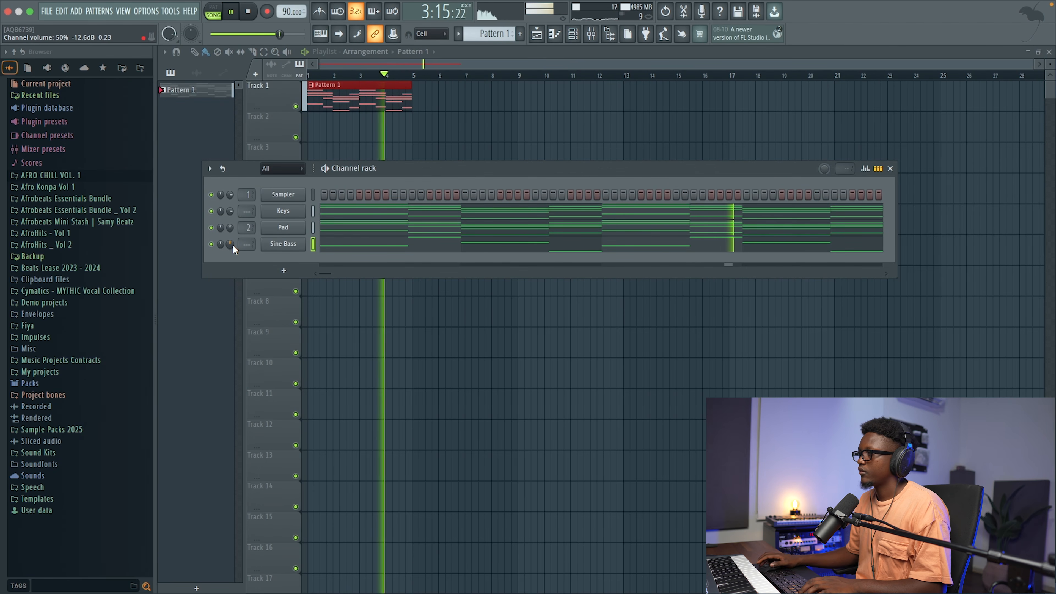
Step: Add a C5 bass note four steps long above the held C4 at the start of bar 3
{"action": "left_click", "coordinate": [493, 242]}
{"action": "key", "text": "space"}
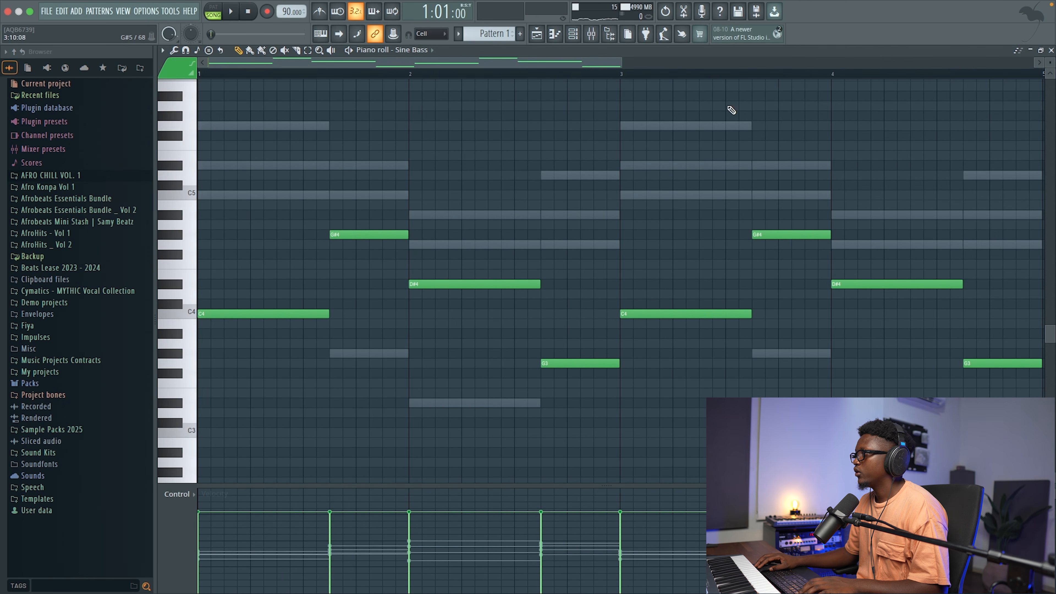
{"action": "key", "text": "space"}
{"action": "left_click", "coordinate": [666, 195]}
{"action": "key", "text": "space"}
{"action": "left_click_drag", "start_coordinate": [734, 197], "coordinate": [708, 200]}
{"action": "key", "text": "space"}
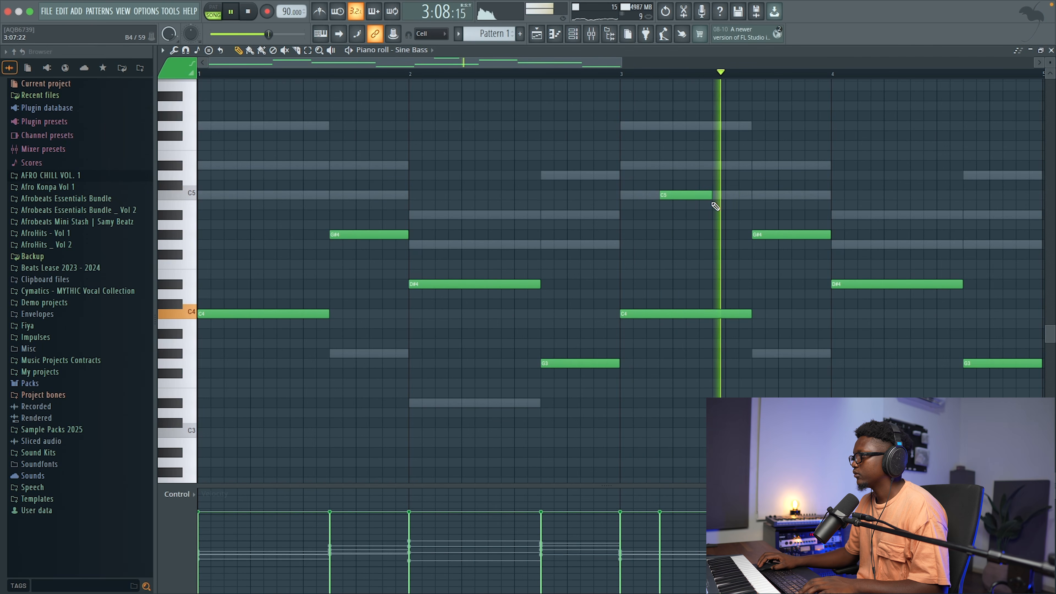
Step: Audition the C5 bass note at different lengths and trim it to three steps
{"action": "key", "text": "space"}
{"action": "key", "text": "space"}
{"action": "key", "text": "space"}
{"action": "left_click_drag", "start_coordinate": [690, 194], "coordinate": [723, 196]}
{"action": "key", "text": "space"}
{"action": "key", "text": "space"}
{"action": "key", "text": "space"}
{"action": "key", "text": "space"}
{"action": "key", "text": "space"}
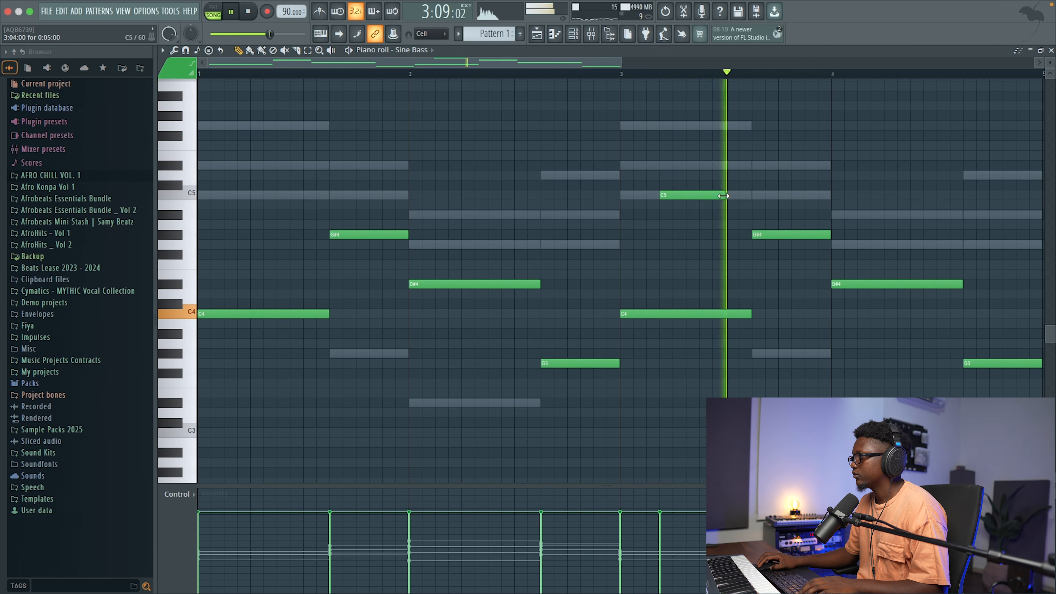
{"action": "key", "text": "space"}
{"action": "key", "text": "space"}
{"action": "left_click_drag", "start_coordinate": [724, 195], "coordinate": [696, 199]}
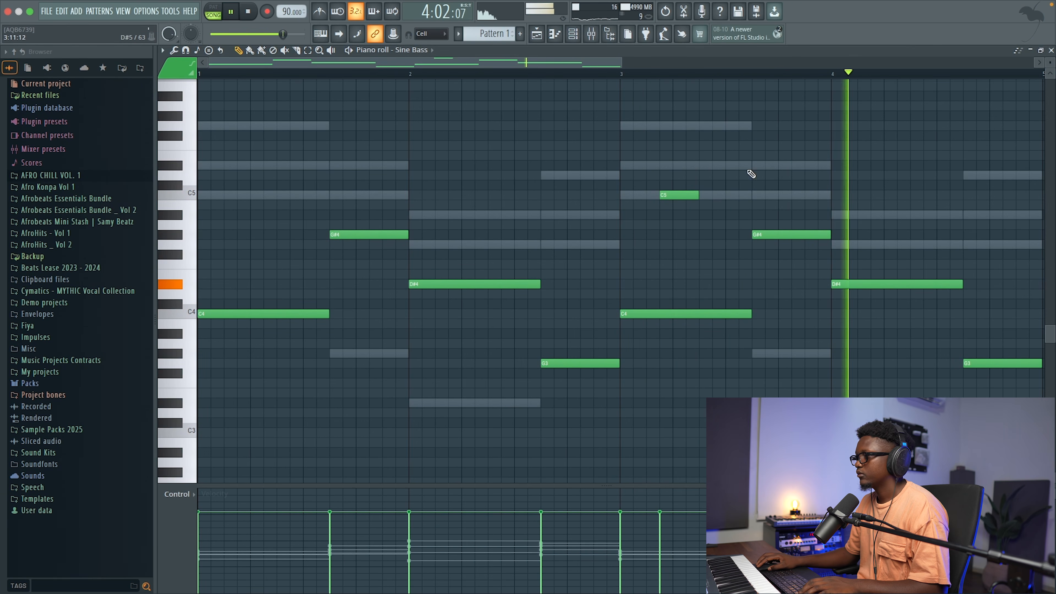
Step: Close the piano roll and lower the Sine Bass channel volume while listening to the pattern
{"action": "left_click", "coordinate": [1052, 50]}
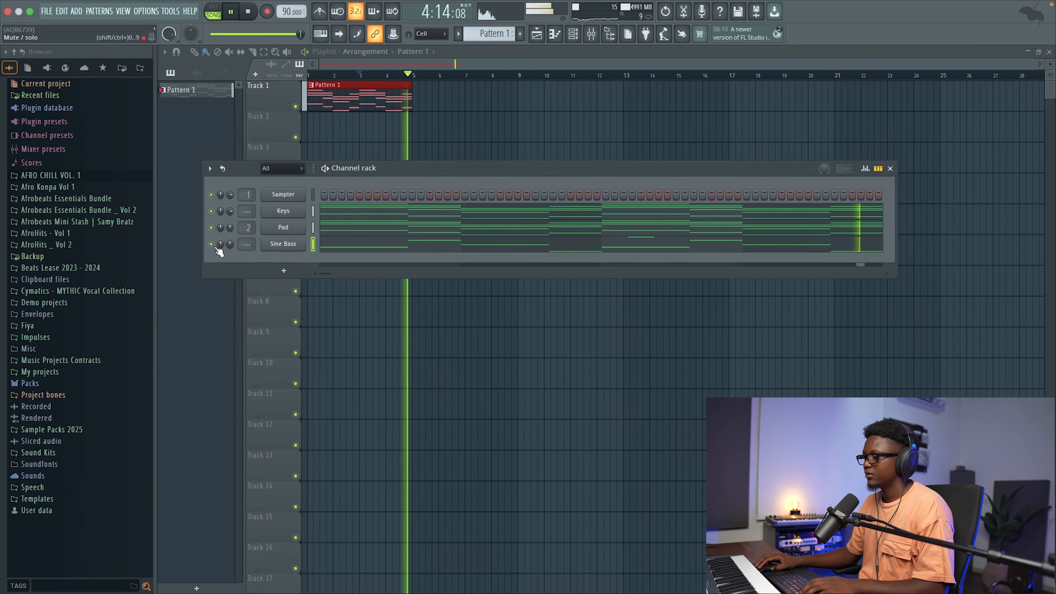
{"action": "left_click_drag", "start_coordinate": [230, 244], "coordinate": [230, 264]}
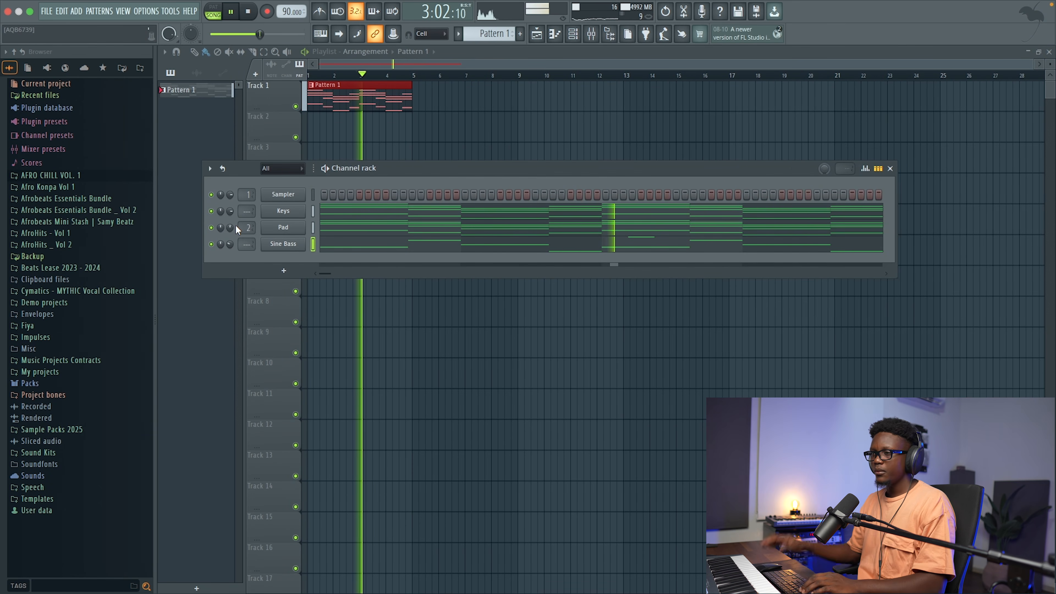
{"action": "key", "text": "space"}
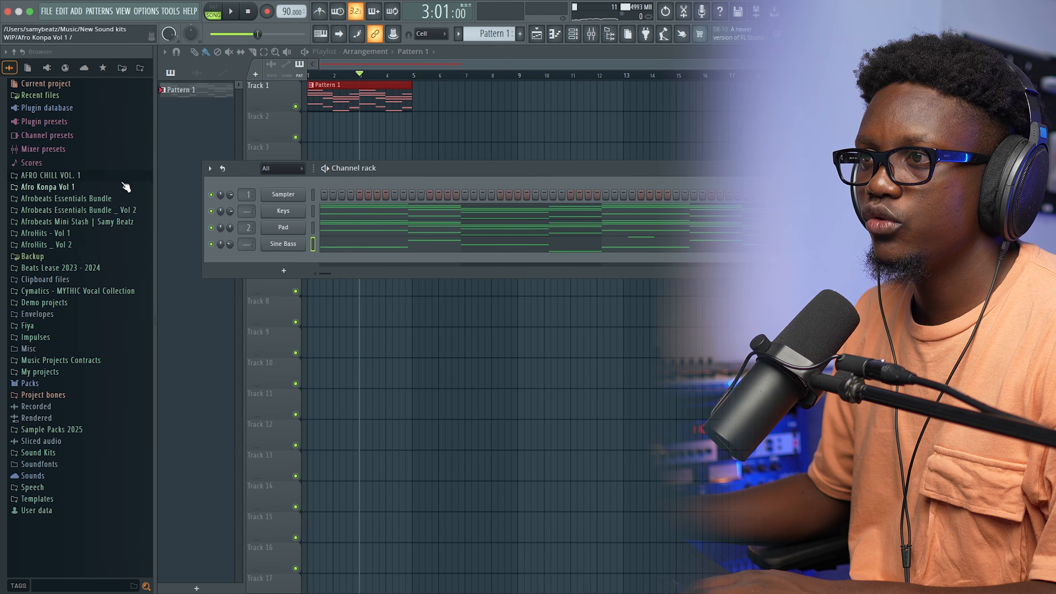
Step: Preview the Oblata _ Ebm _ BPM 94 loop in Afrobeats Essentials Bundle's Afro Guitar folder and open its stems folder
{"action": "left_click", "coordinate": [71, 200]}
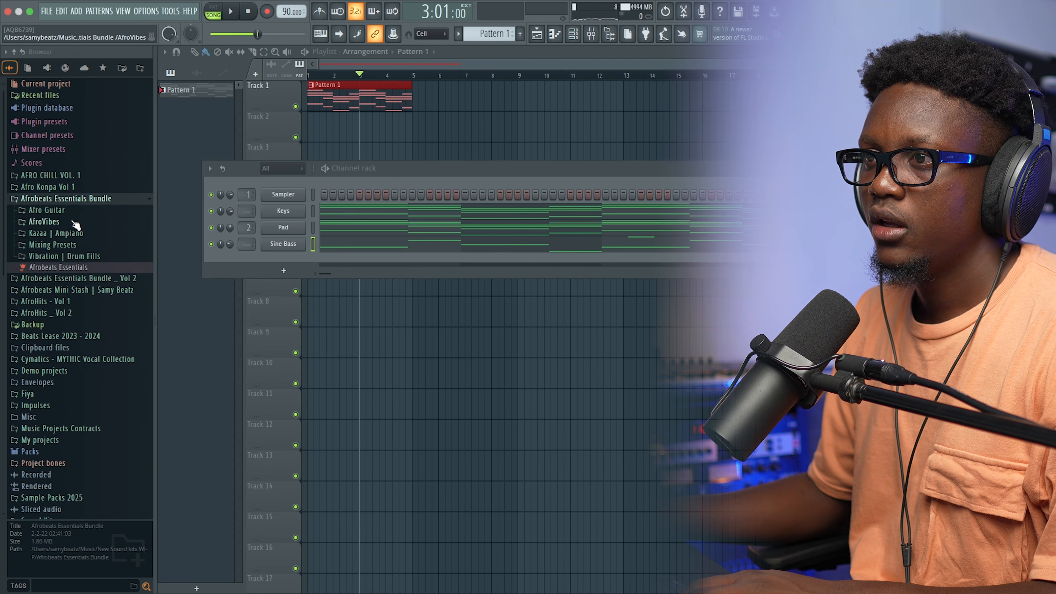
{"action": "left_click", "coordinate": [46, 210]}
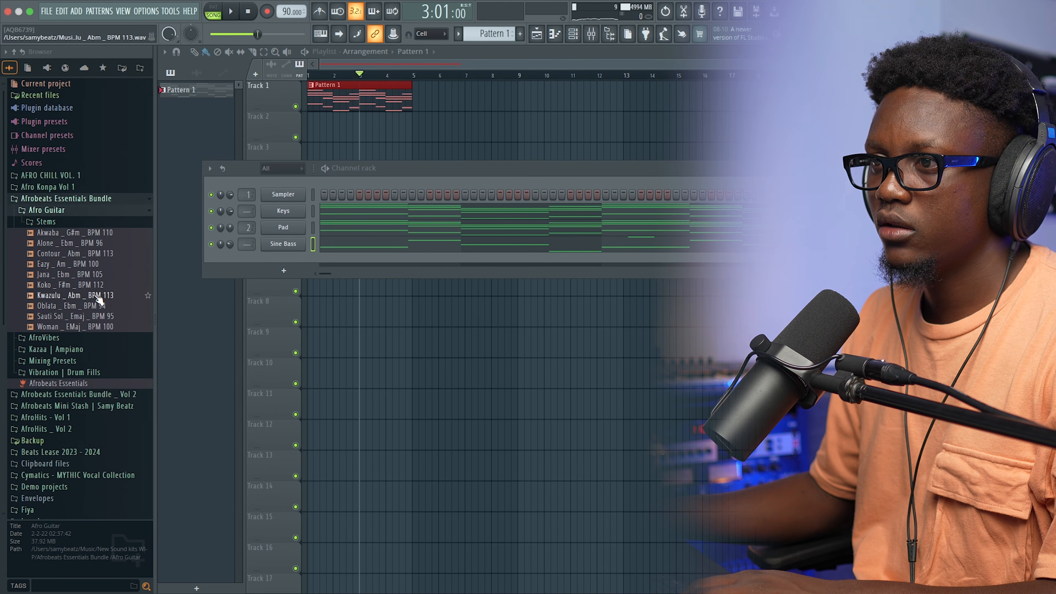
{"action": "left_click", "coordinate": [85, 307]}
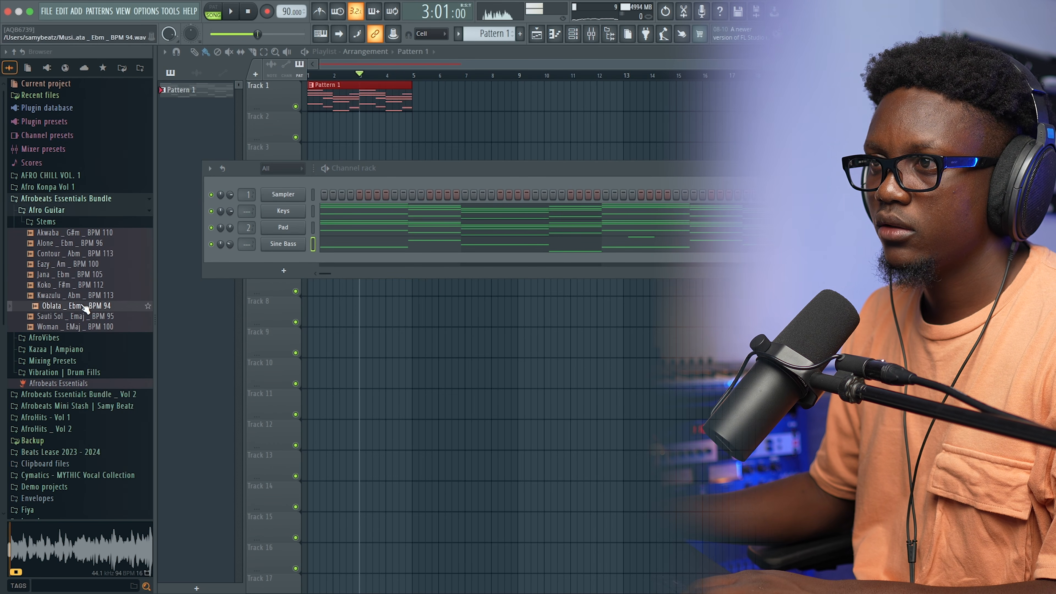
{"action": "left_click", "coordinate": [46, 222]}
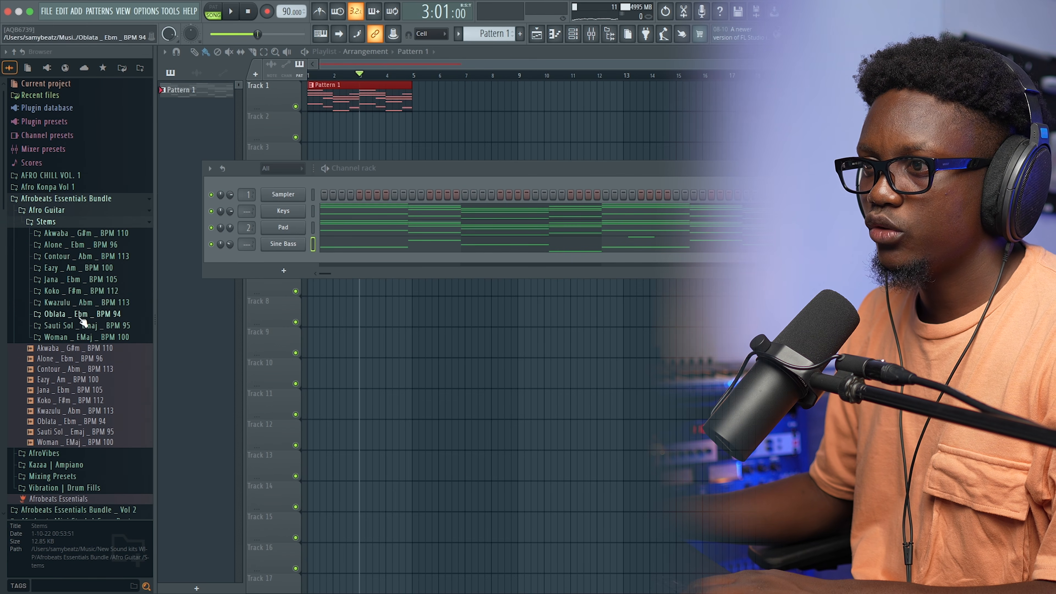
{"action": "left_click", "coordinate": [81, 318]}
{"action": "scroll", "coordinate": [106, 333], "scroll_direction": "down", "scroll_amount": 3}
Step: Place the Oblata_Track 1 guitar stem at bar 1 on Track 3 and audition it with the pattern
{"action": "left_click_drag", "start_coordinate": [90, 243], "coordinate": [382, 341]}
{"action": "scroll", "coordinate": [483, 346], "scroll_direction": "down", "scroll_amount": 1}
{"action": "left_click_drag", "start_coordinate": [509, 323], "coordinate": [278, 114]}
{"action": "key", "text": "space"}
{"action": "scroll", "coordinate": [390, 214], "scroll_direction": "up", "scroll_amount": 1}
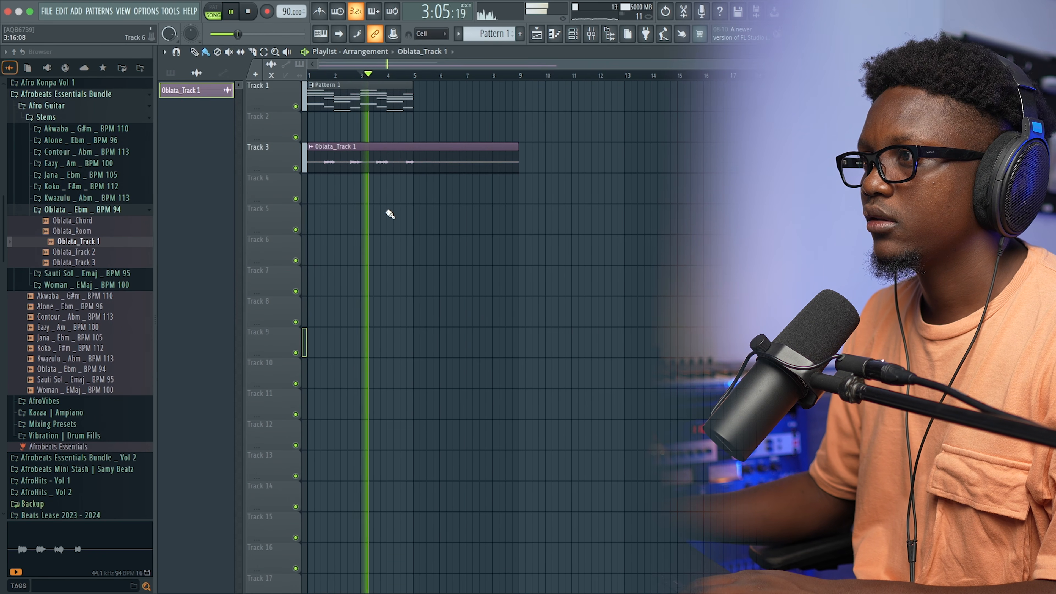
{"action": "key", "text": "space"}
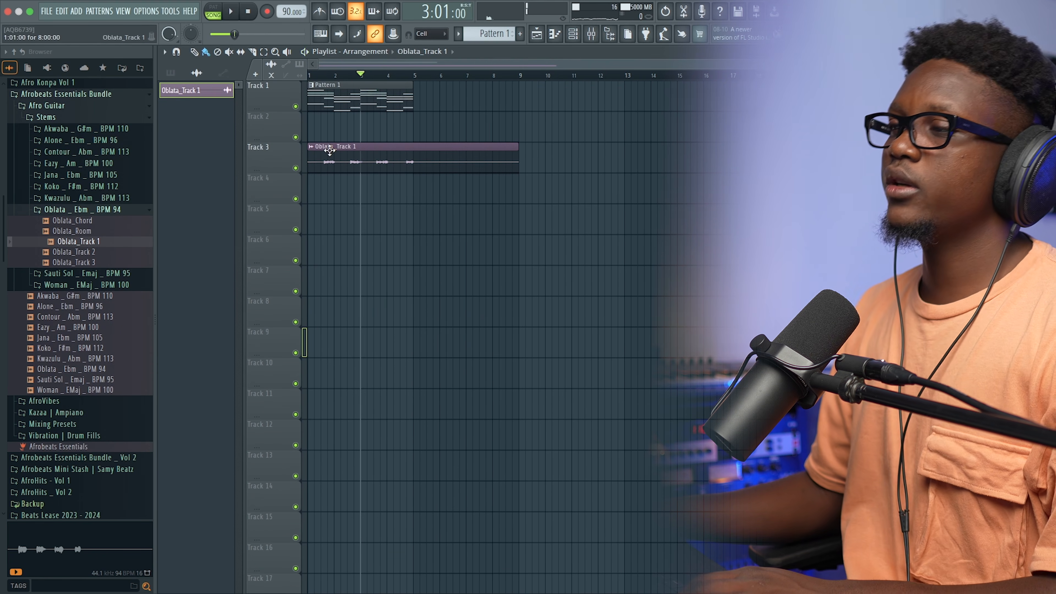
Step: Shift the pitch of the Oblata_Track 1 clip by -300 cents and play it from the start
{"action": "double_click", "coordinate": [329, 147]}
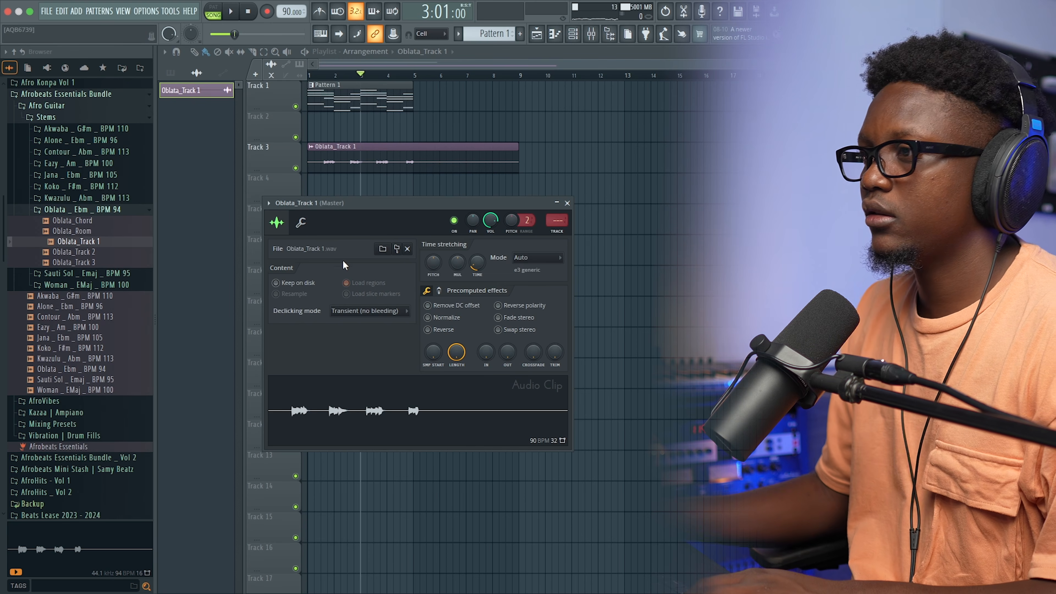
{"action": "scroll", "coordinate": [342, 195], "scroll_direction": "down", "scroll_amount": 1}
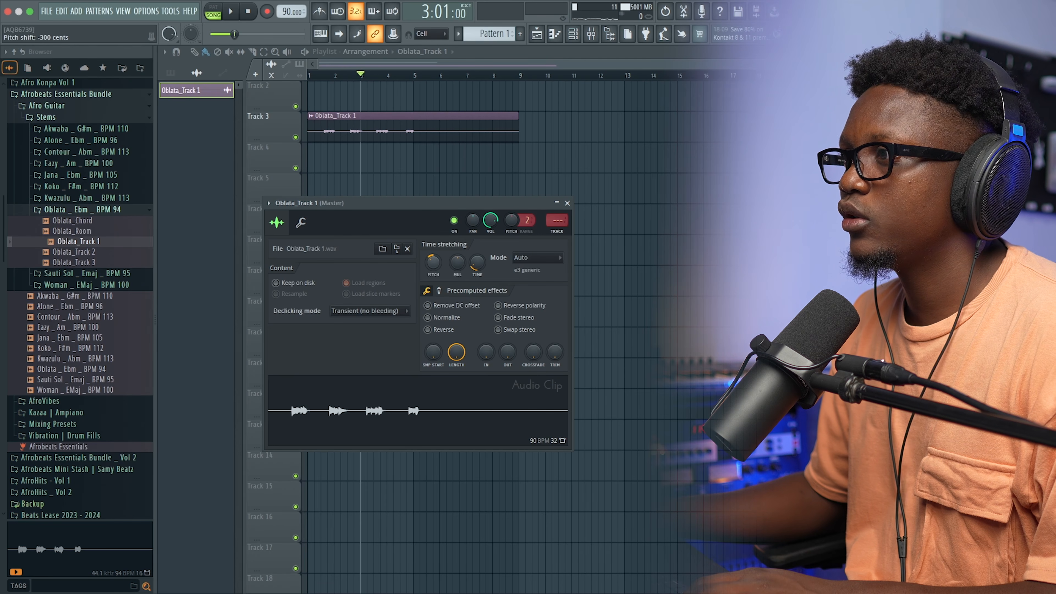
{"action": "left_click_drag", "start_coordinate": [331, 75], "coordinate": [308, 76]}
{"action": "key", "text": "space"}
Step: Slice the Oblata_Track 1 clip at bar 5 and delete the part after the cut
{"action": "key", "text": "c"}
{"action": "left_click", "coordinate": [416, 125]}
{"action": "key", "text": "b"}
{"action": "right_click", "coordinate": [467, 139]}
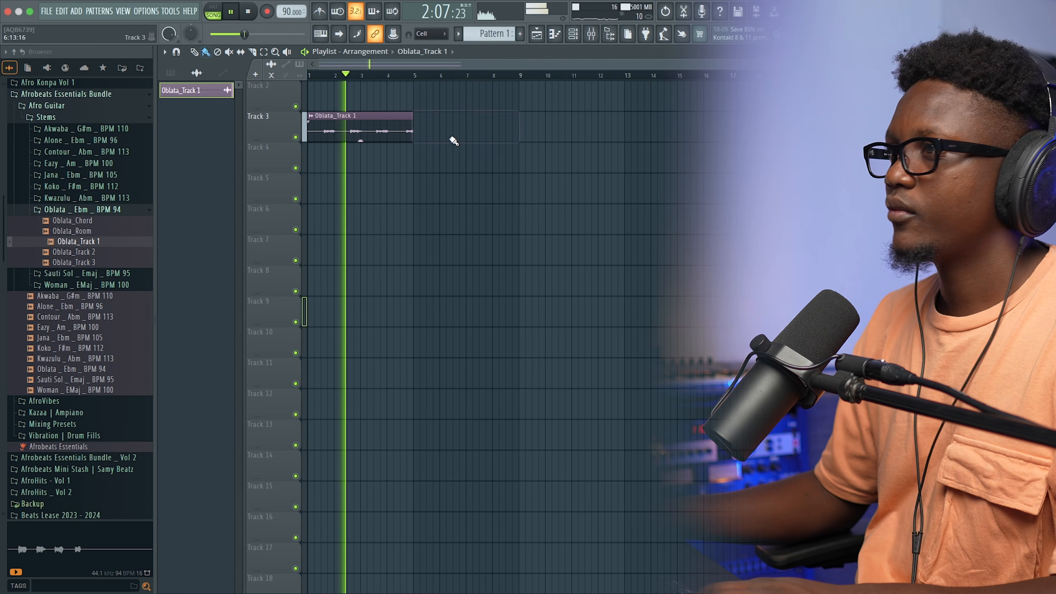
Step: Set the Oblata_Track 1 channel volume to 54% and route it to a free mixer track
{"action": "double_click", "coordinate": [373, 131]}
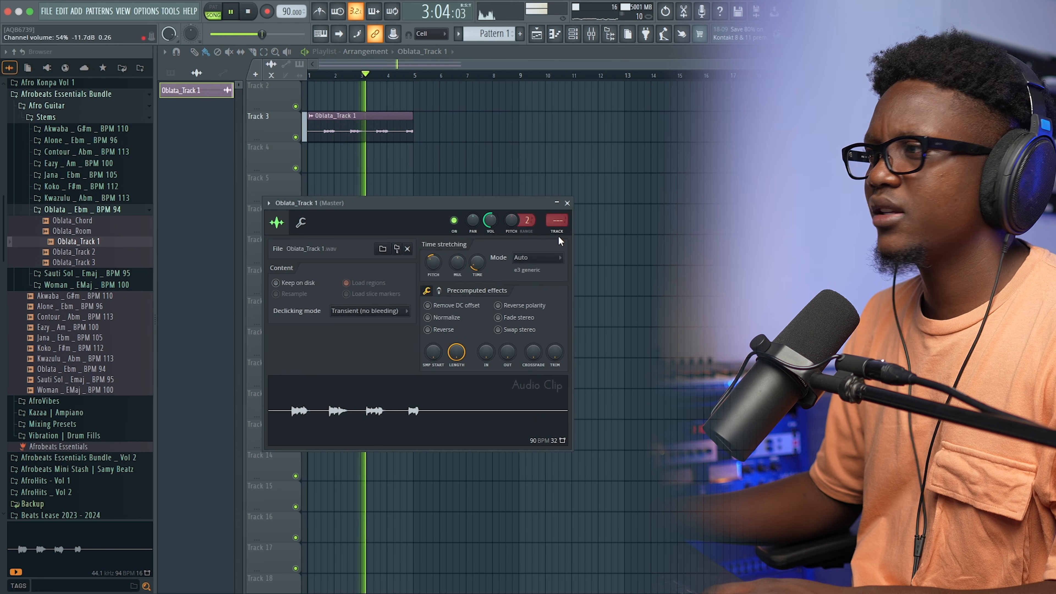
{"action": "key", "text": "super+l"}
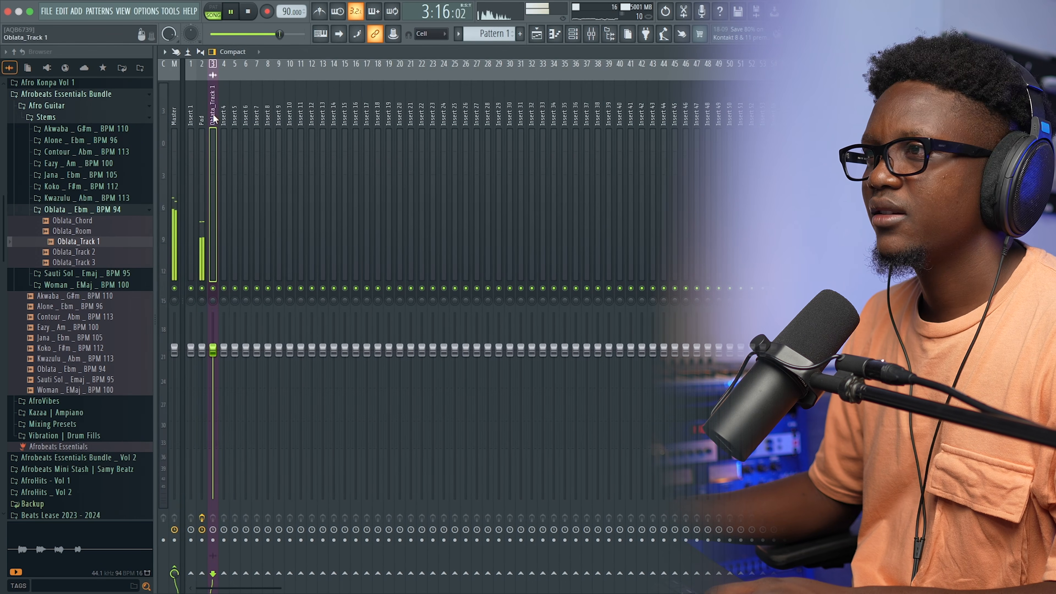
Step: Load Fruity Reeverb 2 into the first effect slot of the Oblata_Track 1 mixer track
{"action": "left_click", "coordinate": [936, 86]}
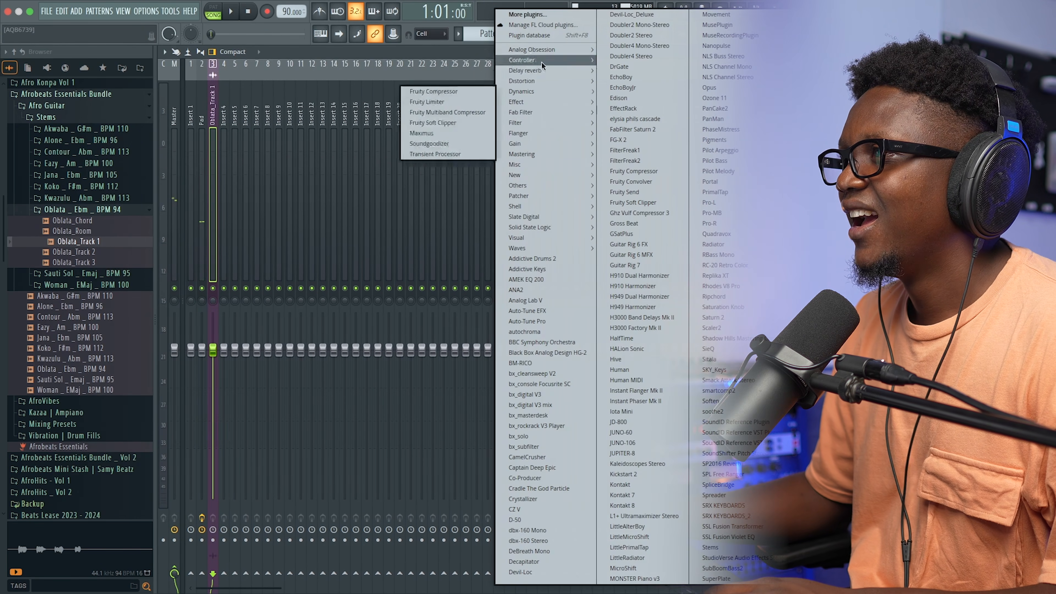
{"action": "mouse_move", "coordinate": [531, 70]}
{"action": "left_click", "coordinate": [455, 112]}
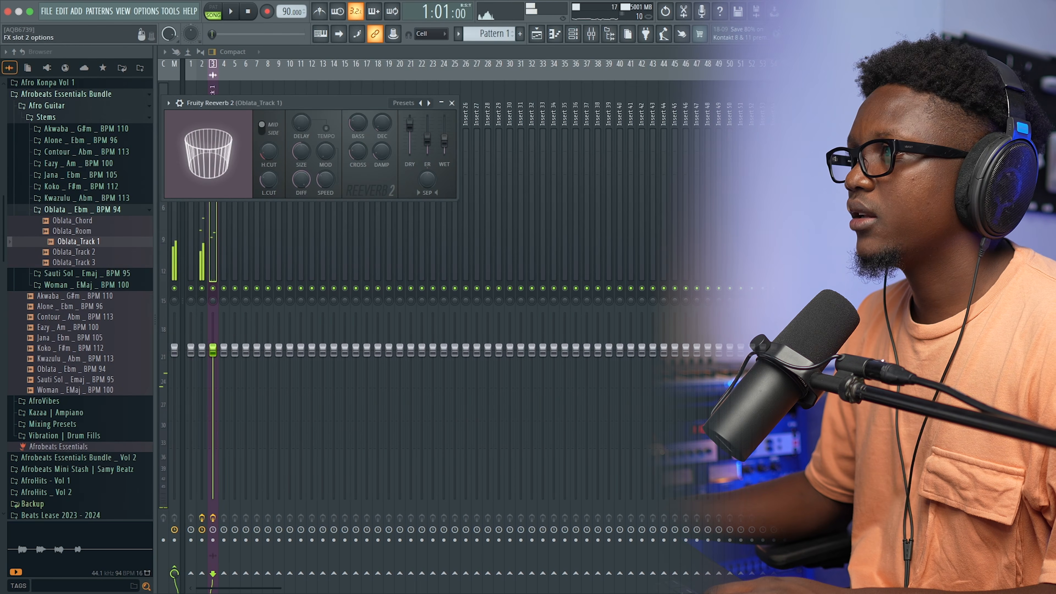
Step: Load Fruity Delay 3 into the second effect slot of the Oblata_Track 1 mixer track and audition the song
{"action": "left_click", "coordinate": [936, 85]}
{"action": "mouse_move", "coordinate": [530, 70]}
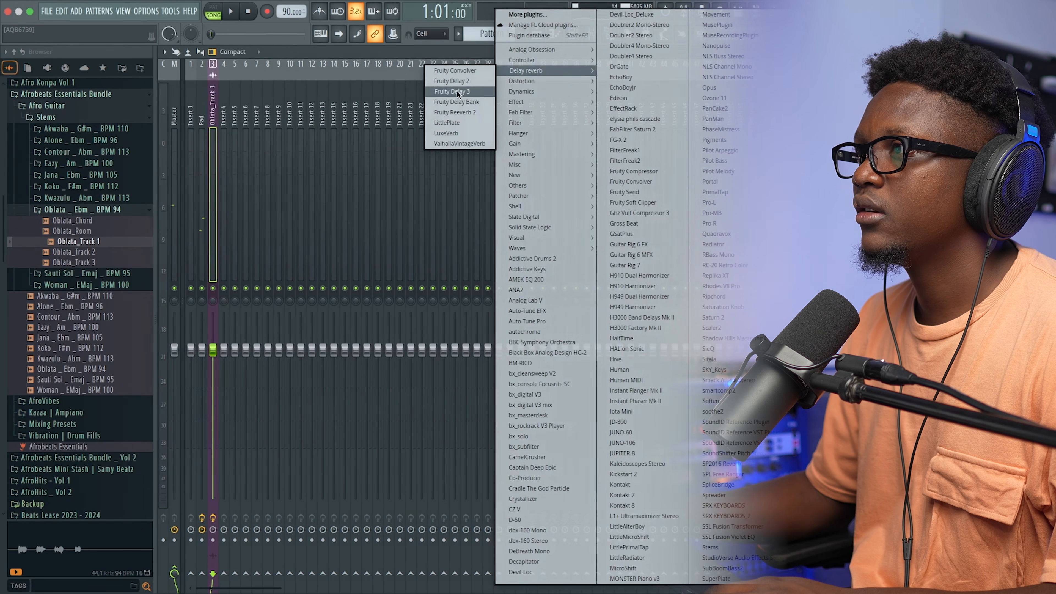
{"action": "left_click", "coordinate": [452, 91]}
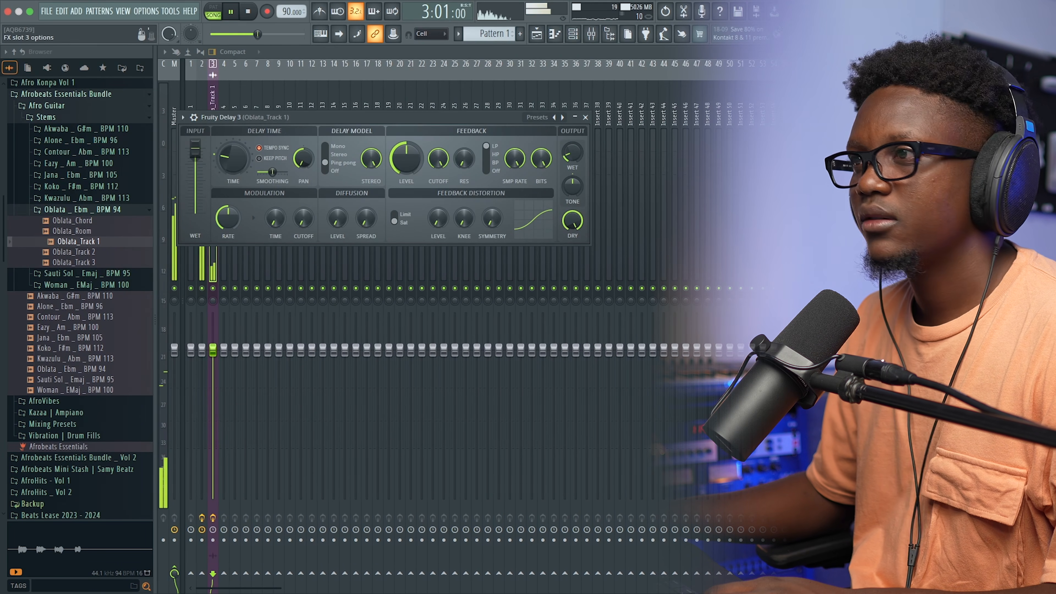
{"action": "key", "text": "space"}
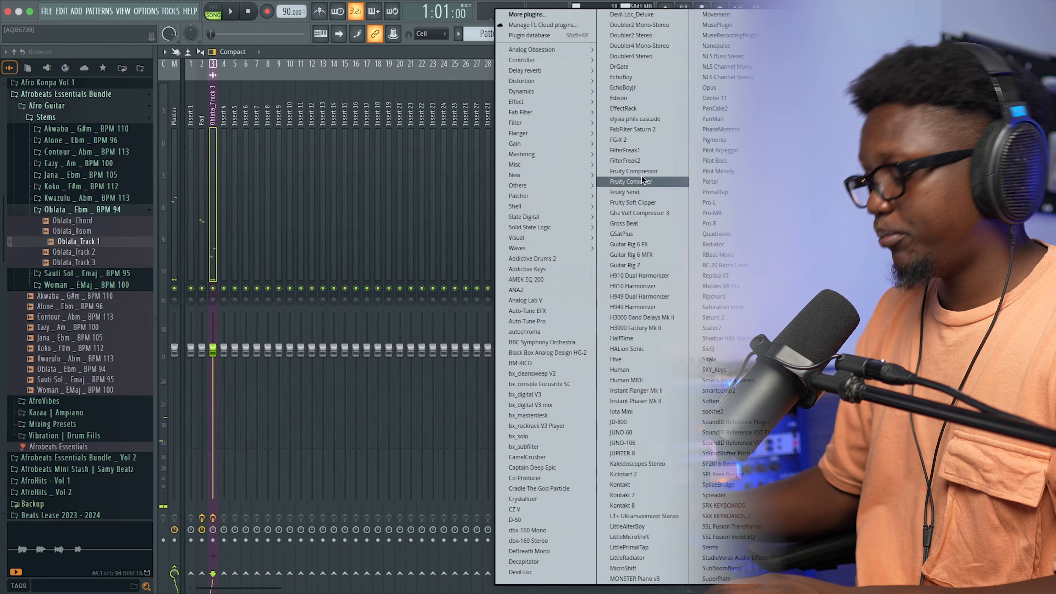
Step: Load PanCake2 into the third effect slot with a 1.5-bar LFO rate and 99% mix, and close the open plugin windows
{"action": "key", "text": "p"}
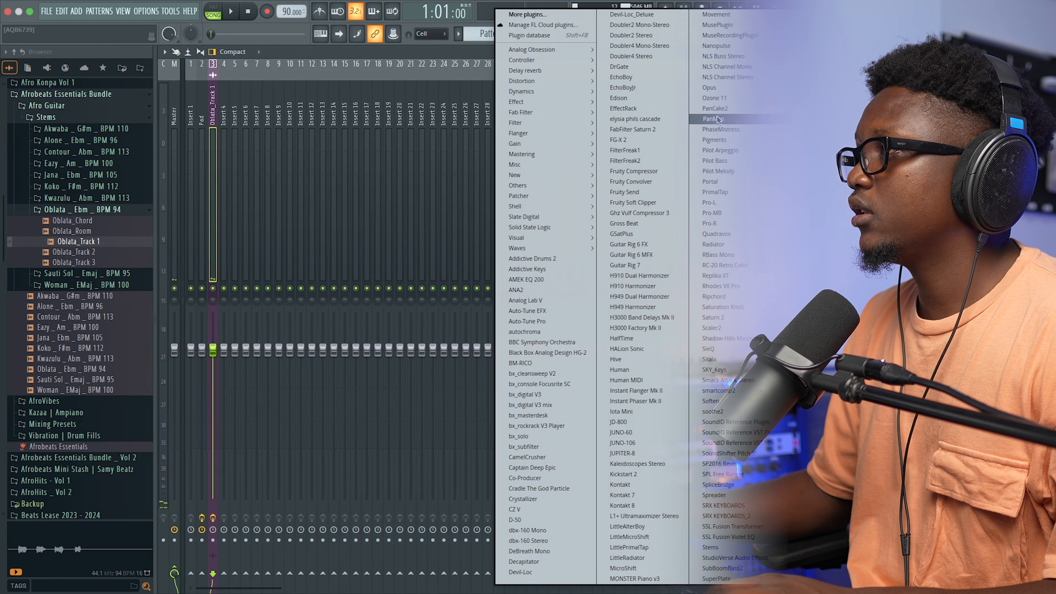
{"action": "left_click", "coordinate": [725, 107]}
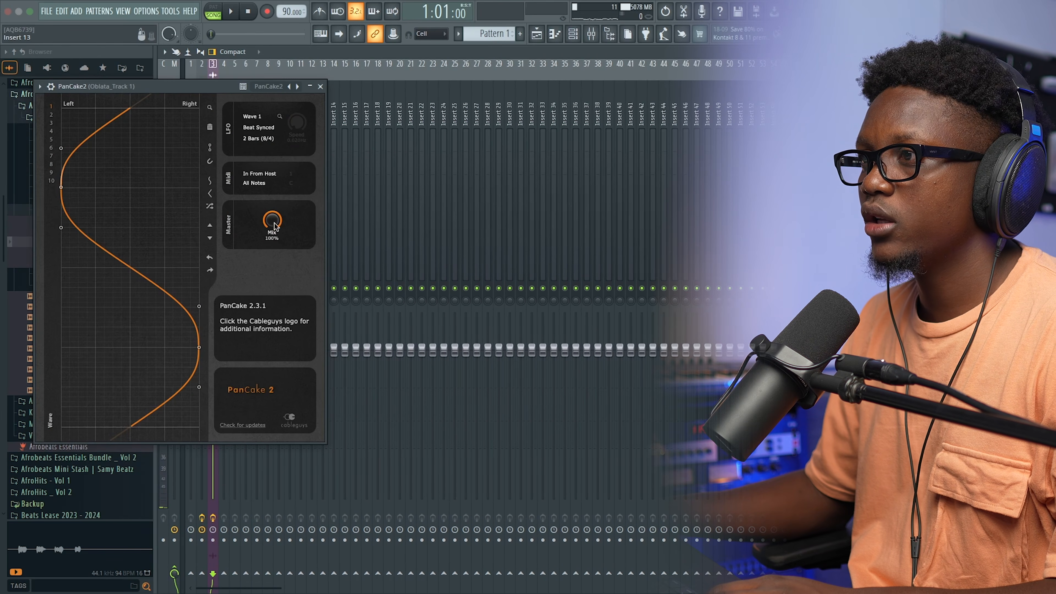
{"action": "left_click", "coordinate": [268, 138]}
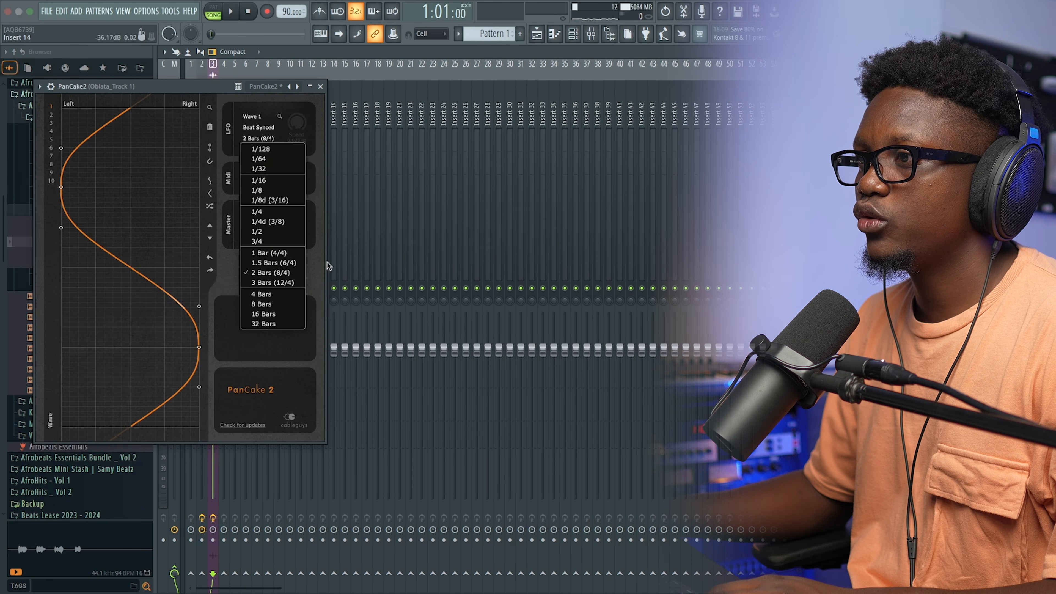
{"action": "left_click", "coordinate": [272, 261]}
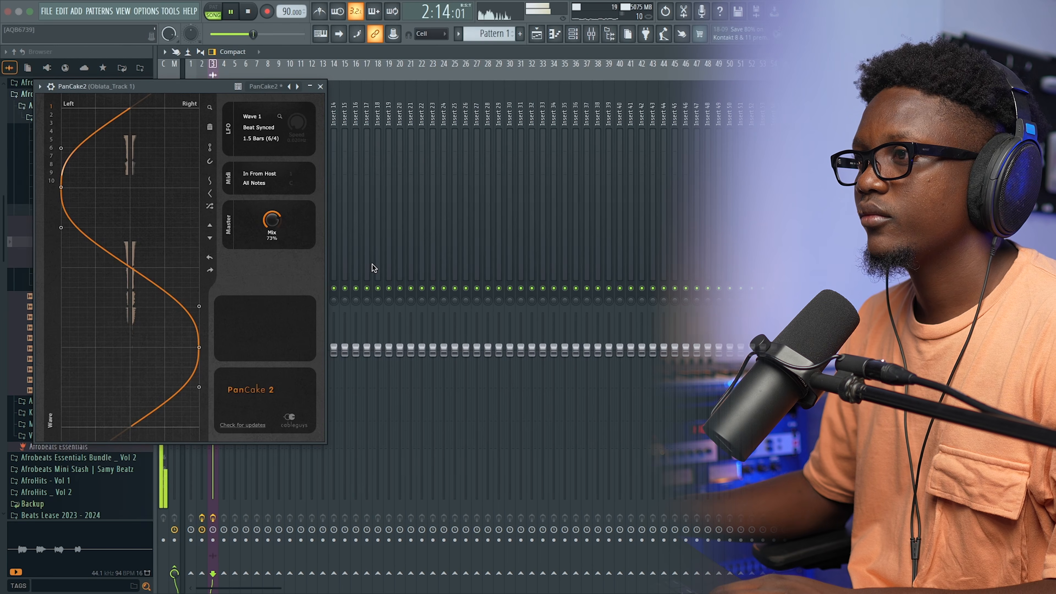
{"action": "left_click_drag", "start_coordinate": [271, 220], "coordinate": [271, 200]}
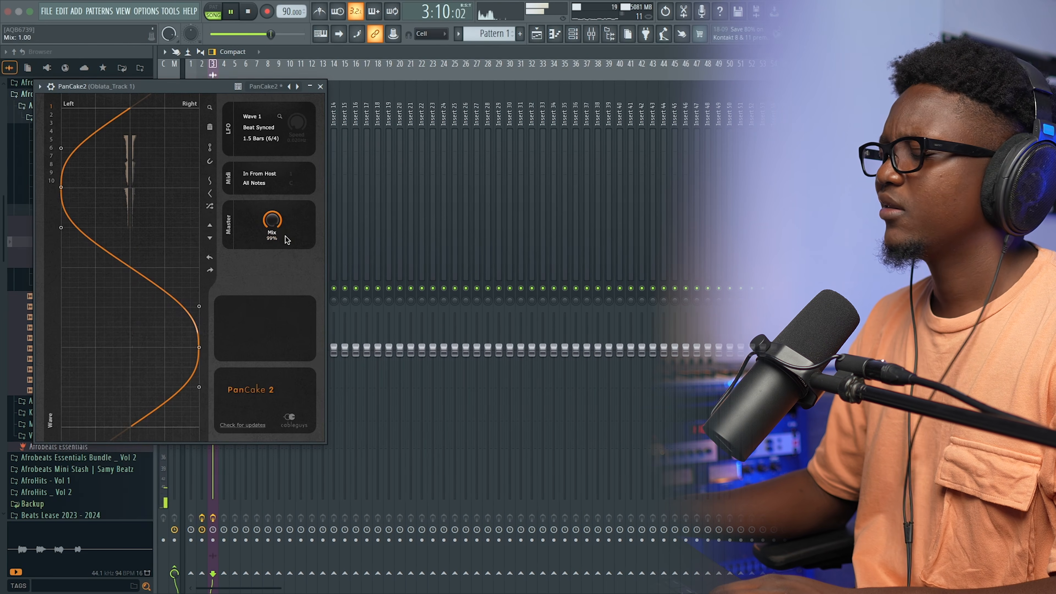
{"action": "left_click", "coordinate": [321, 87]}
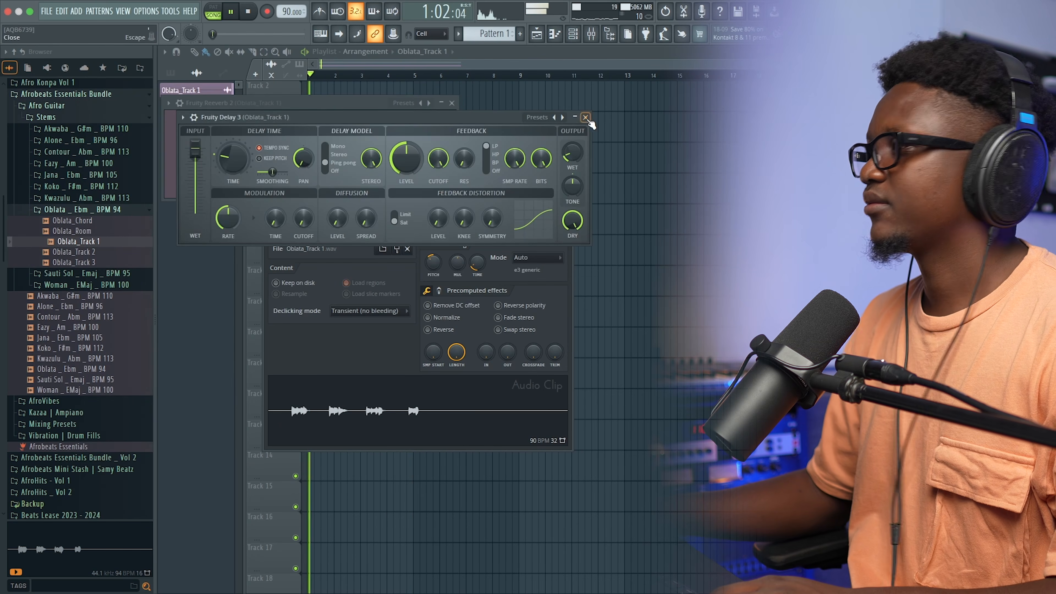
{"action": "left_click", "coordinate": [586, 117]}
{"action": "left_click", "coordinate": [452, 103]}
{"action": "left_click", "coordinate": [567, 203]}
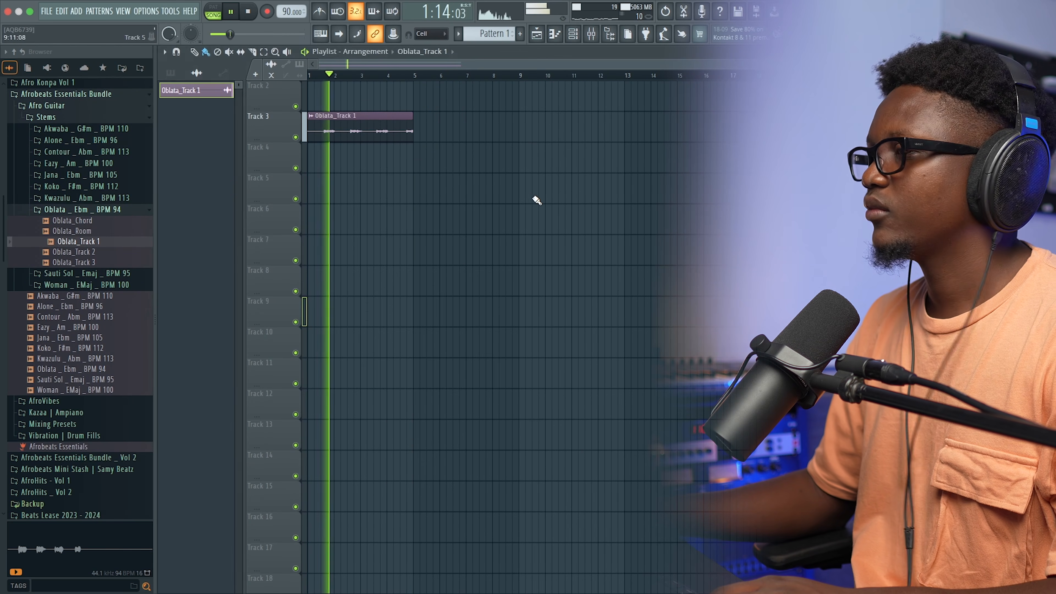
Step: Show all channels in the channel rack and play the song with only the Keys channel soloed
{"action": "scroll", "coordinate": [532, 199], "scroll_direction": "up", "scroll_amount": 1}
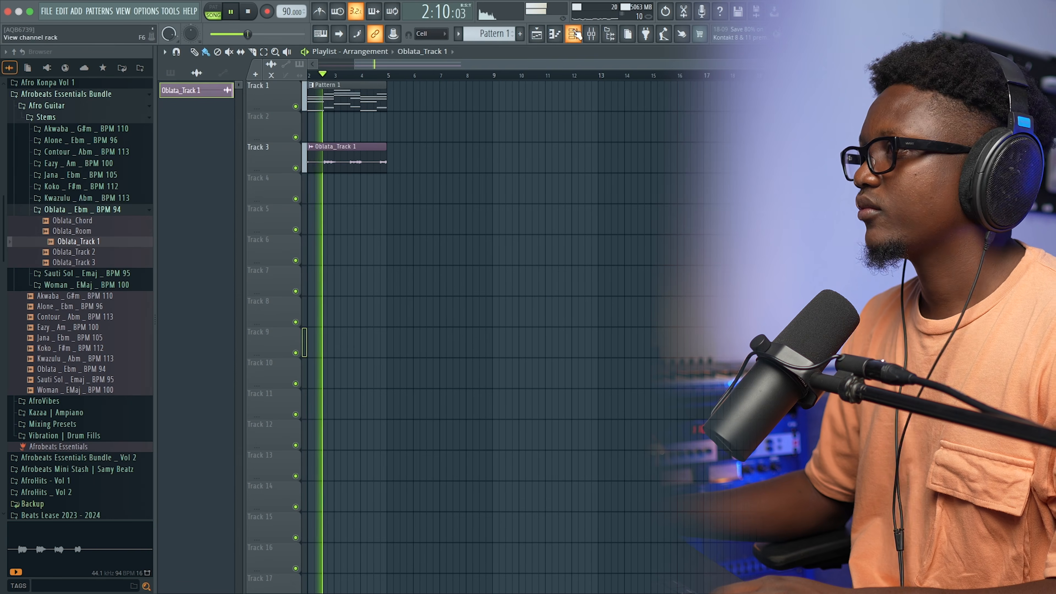
{"action": "key", "text": "F6"}
{"action": "left_click", "coordinate": [280, 168]}
{"action": "left_click", "coordinate": [290, 182]}
{"action": "key", "text": "space"}
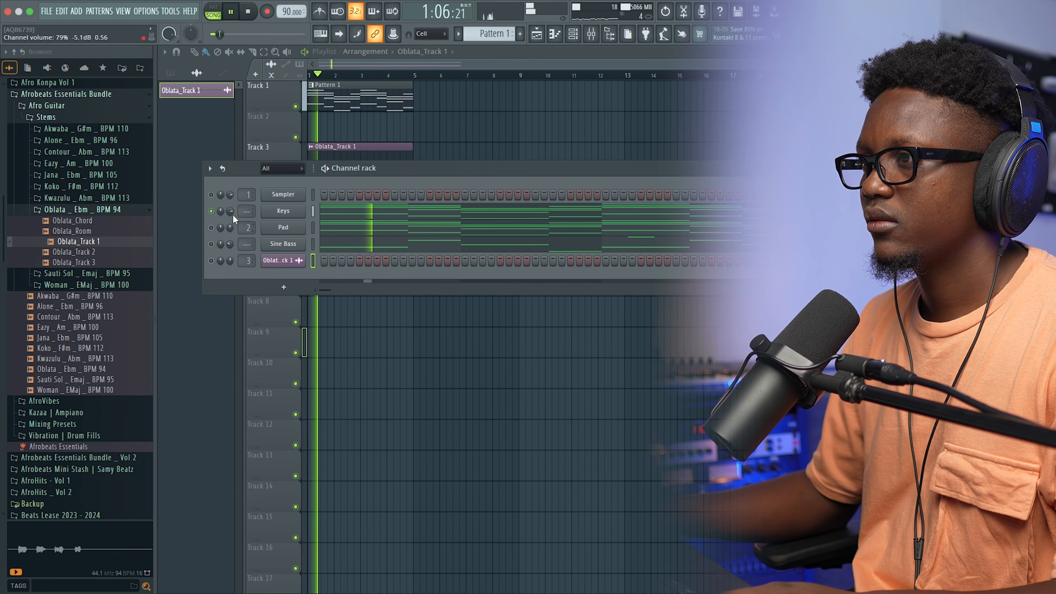
Step: Lower the velocities of the Keys chord notes in the piano roll using the level scaling multiplier
{"action": "key", "text": "space"}
{"action": "left_click", "coordinate": [328, 215]}
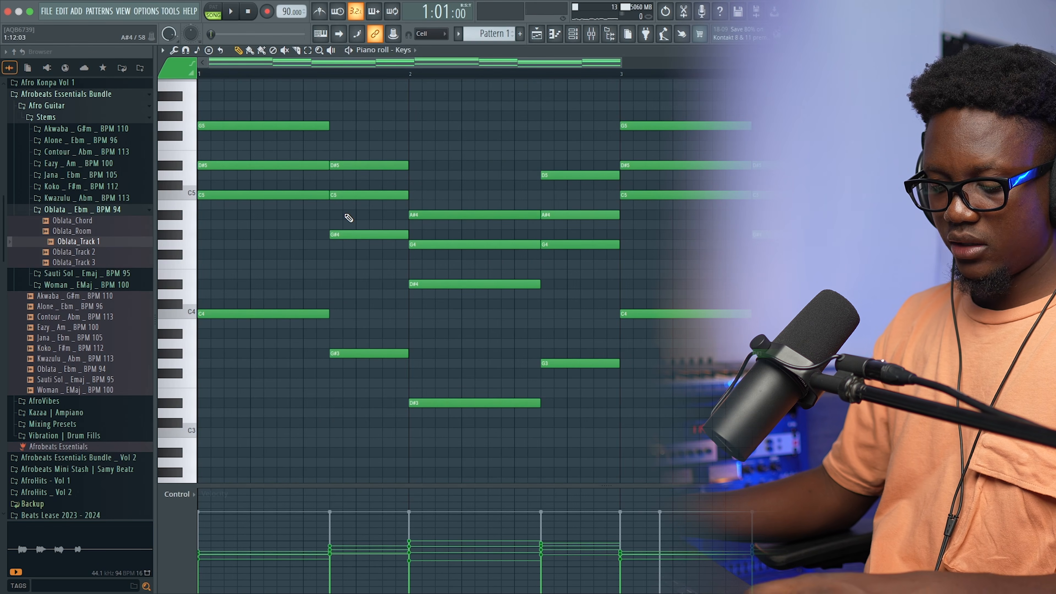
{"action": "key", "text": "alt+x"}
{"action": "key", "text": "space"}
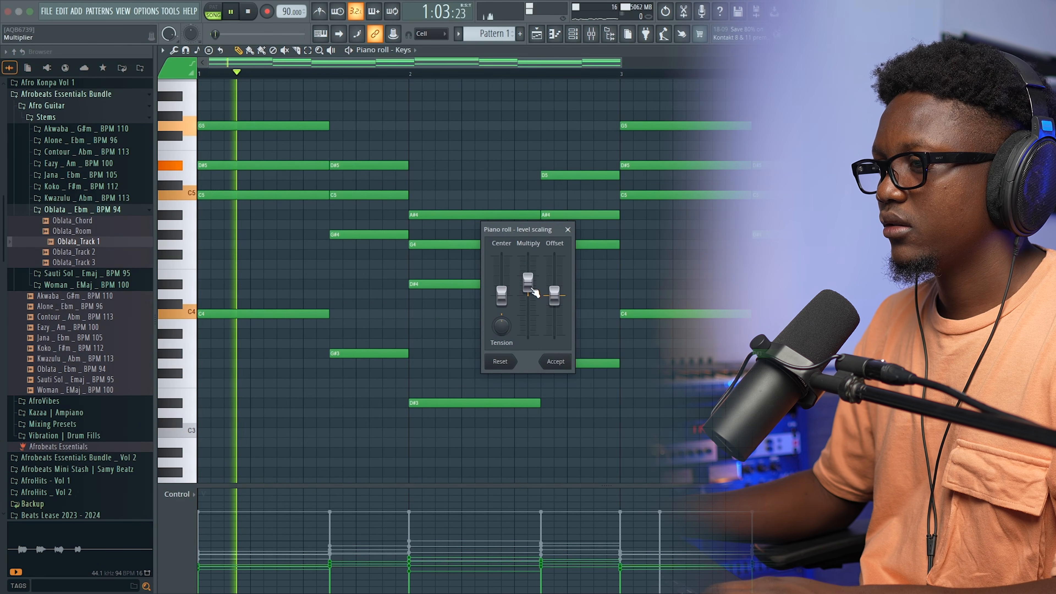
{"action": "left_click", "coordinate": [567, 364]}
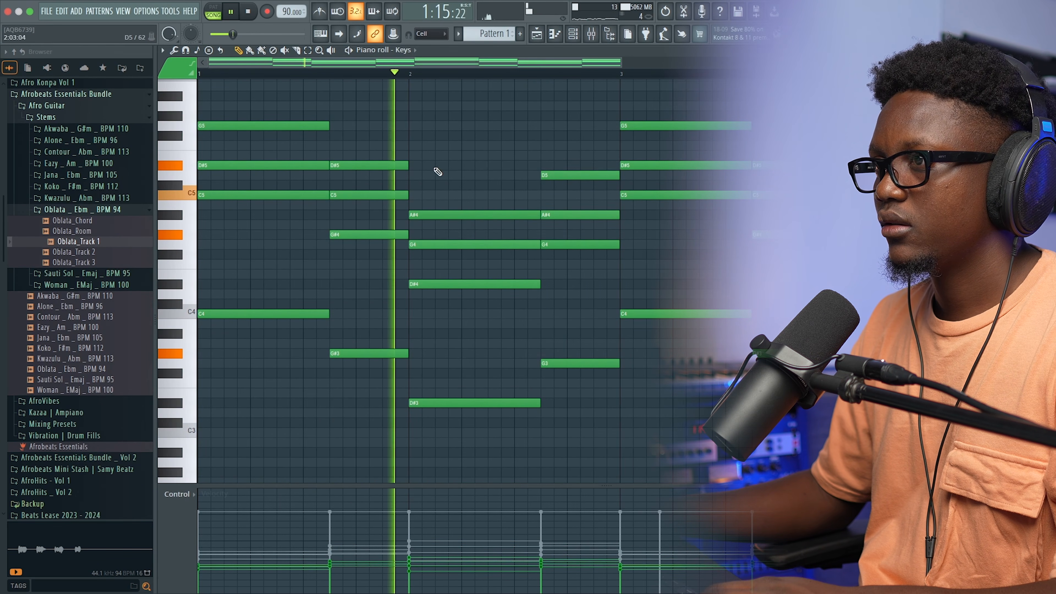
Step: Try transposing the Keys chords down one octave during playback
{"action": "left_click_drag", "start_coordinate": [753, 309], "coordinate": [247, 397]}
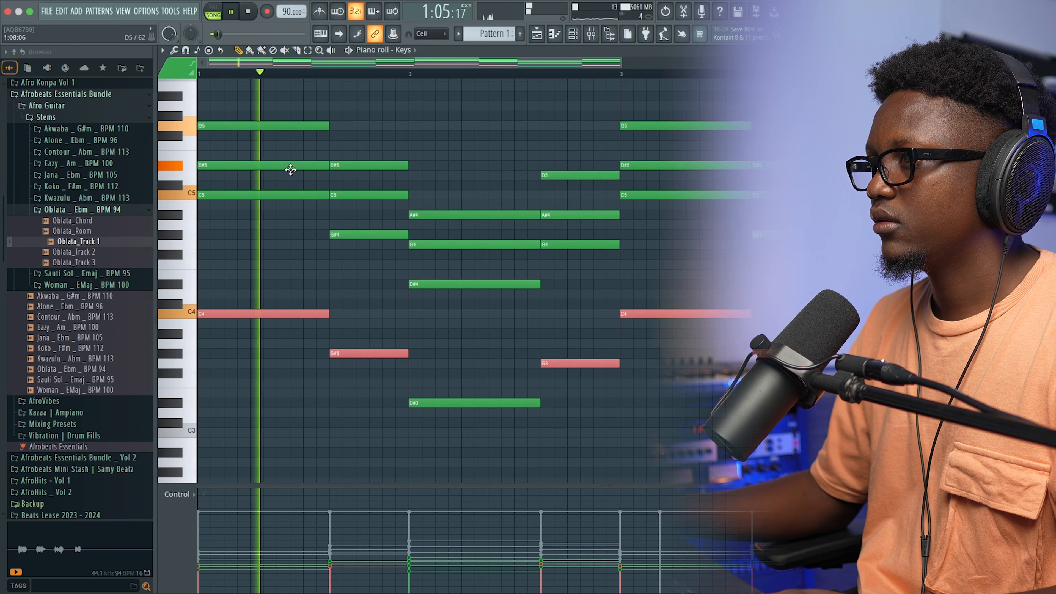
{"action": "left_click", "coordinate": [419, 160]}
{"action": "key", "text": "space"}
{"action": "key", "text": "ctrl+Down"}
{"action": "key", "text": "space"}
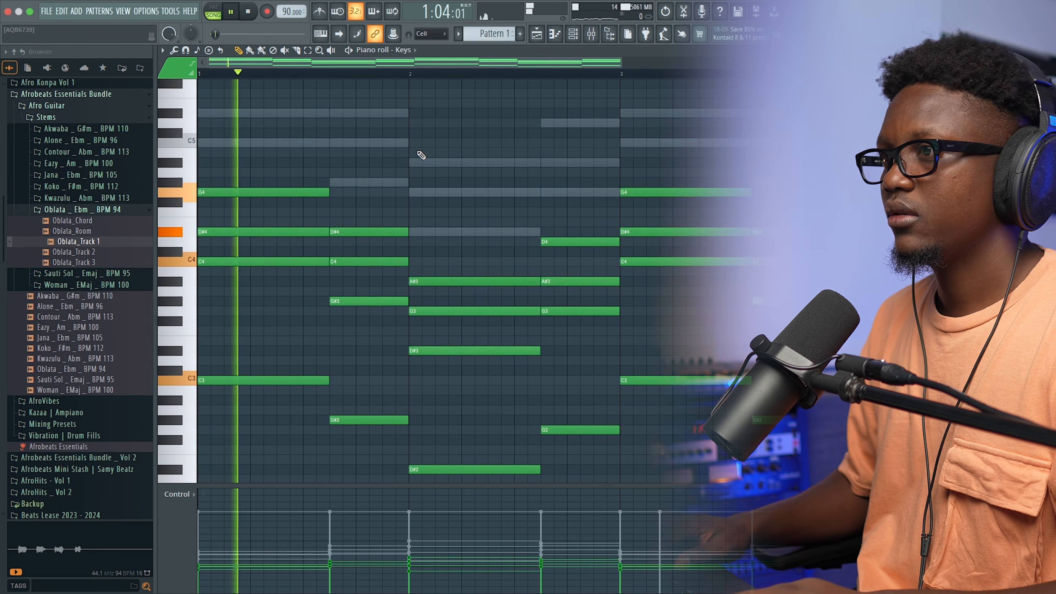
{"action": "key", "text": "ctrl+Up"}
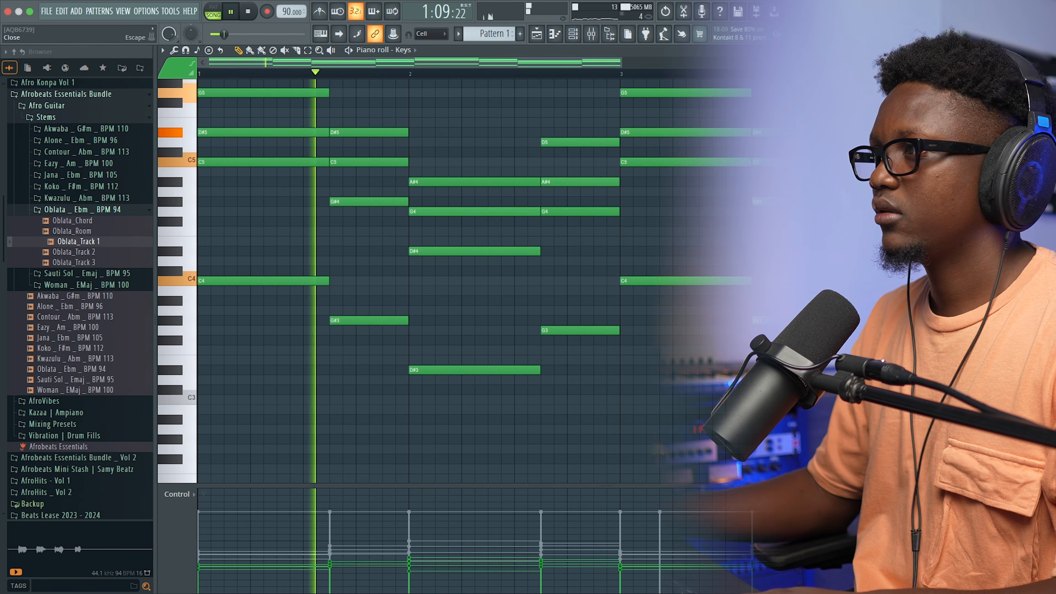
Step: Return to the channel rack, unmute the Pad channel and set its volume to 23% during playback
{"action": "key", "text": "F7"}
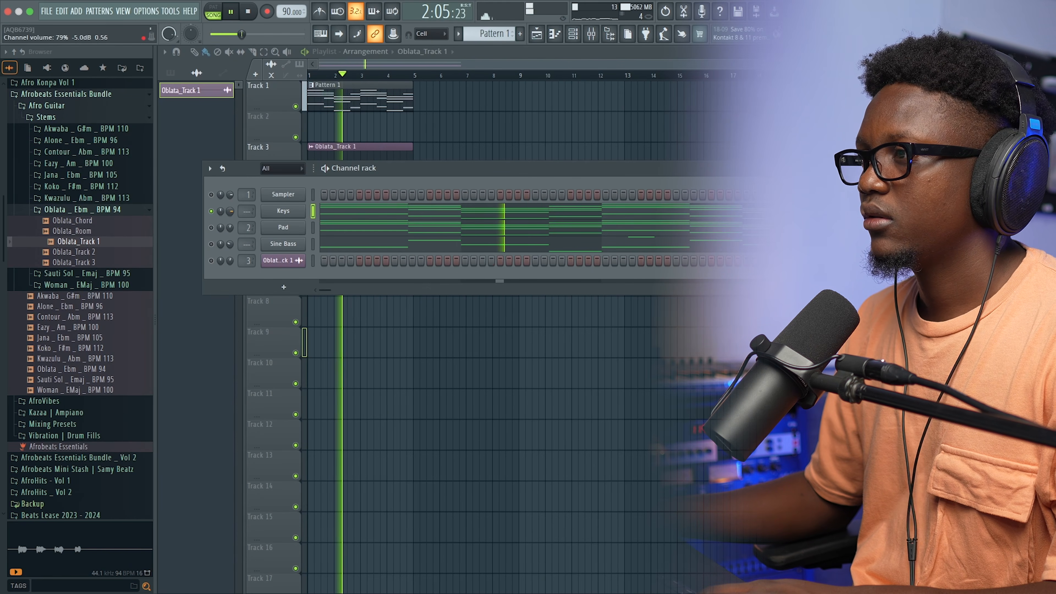
{"action": "key", "text": "space"}
{"action": "key", "text": "space"}
{"action": "left_click_drag", "start_coordinate": [230, 227], "coordinate": [230, 253]}
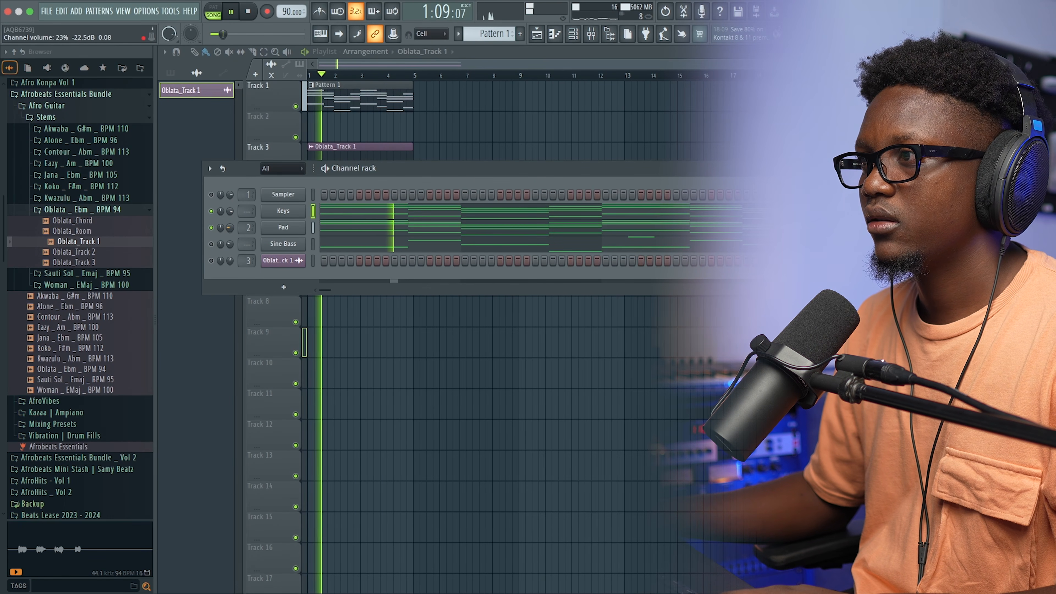
Step: Unmute the remaining channels and raise the Keys channel volume while playing the full mix
{"action": "key", "text": "space"}
{"action": "key", "text": "space"}
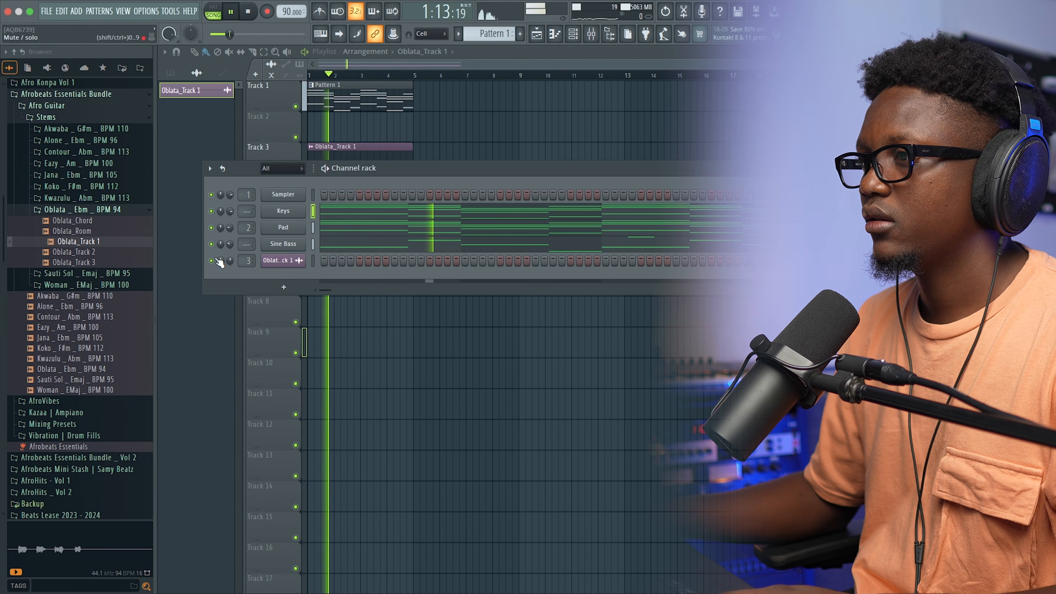
{"action": "key", "text": "space"}
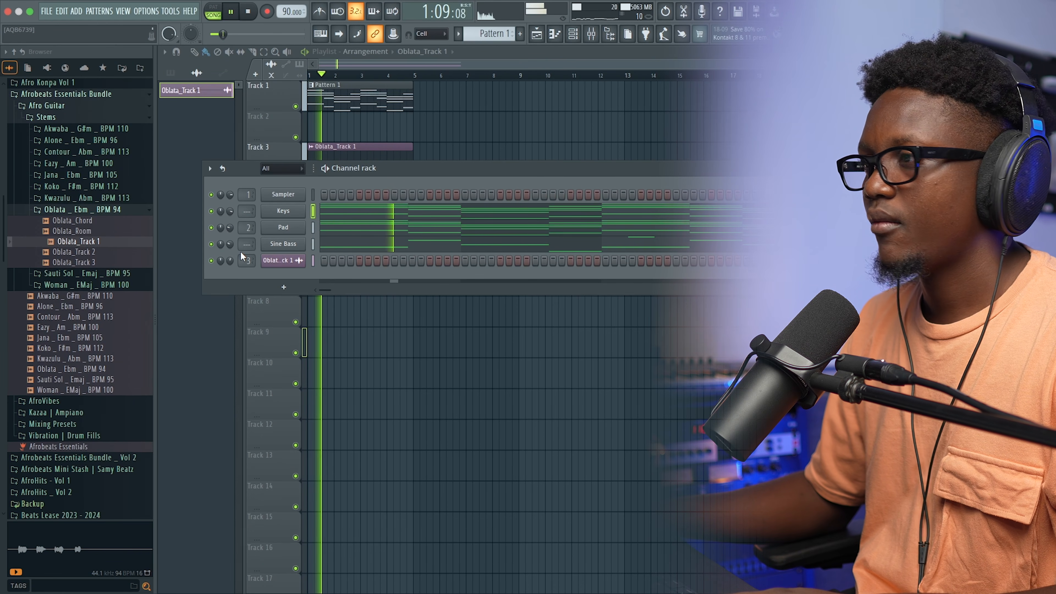
{"action": "left_click_drag", "start_coordinate": [230, 218], "coordinate": [229, 208]}
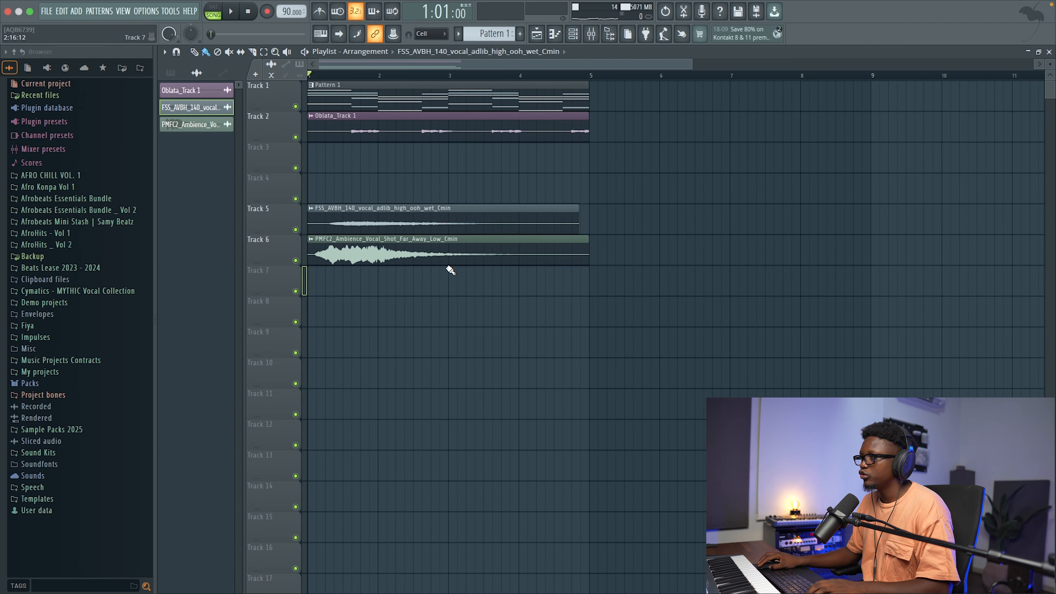
Step: Mute Track 6, trim the quiet start of the FSS vocal adlib clip on Track 5 and move it to bar 1
{"action": "double_click", "coordinate": [409, 229]}
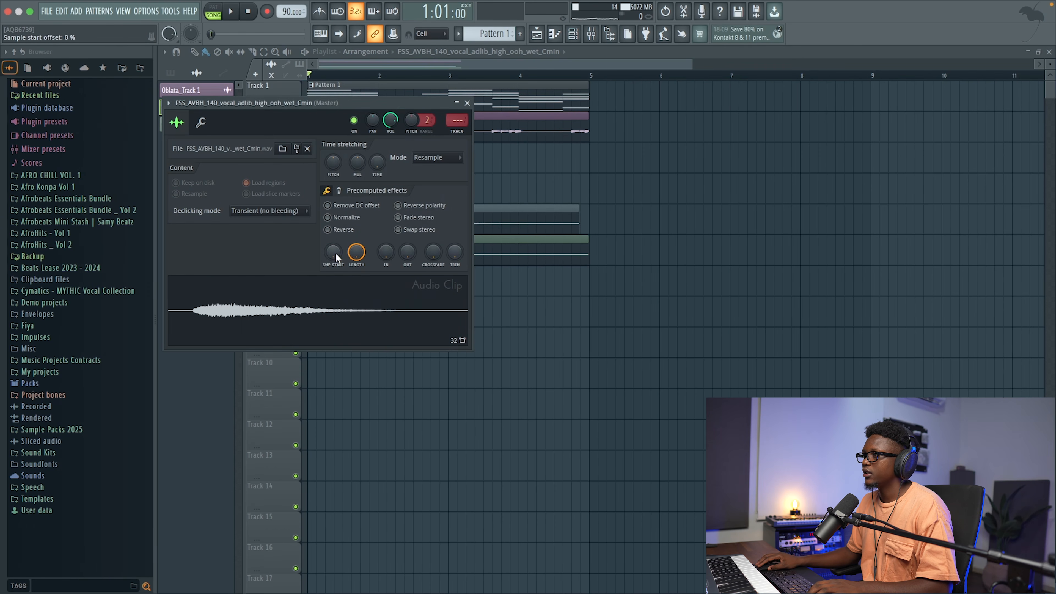
{"action": "left_click", "coordinate": [468, 103]}
{"action": "left_click", "coordinate": [295, 261]}
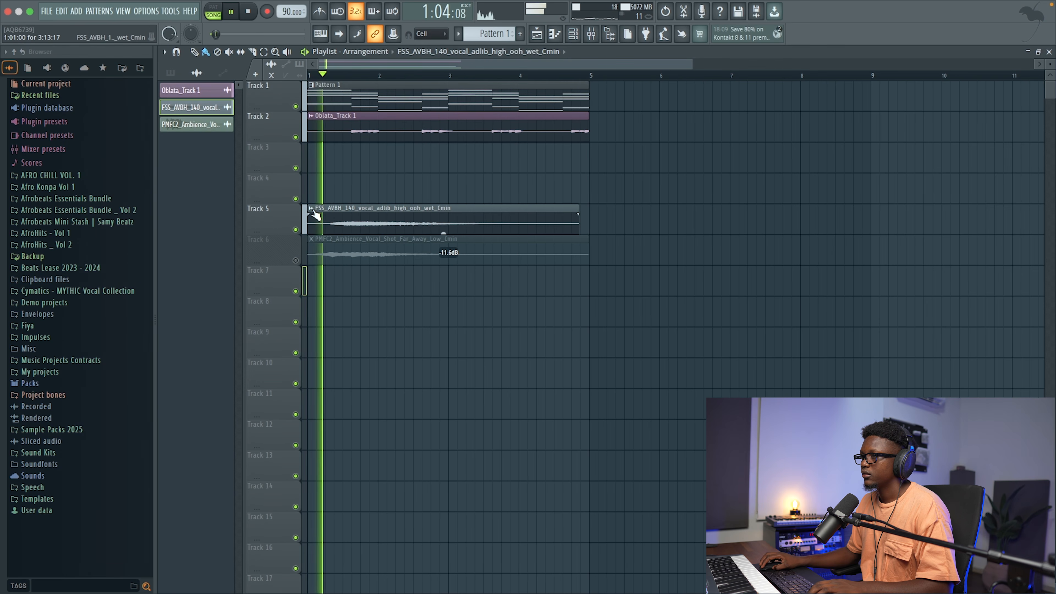
{"action": "key", "text": "space"}
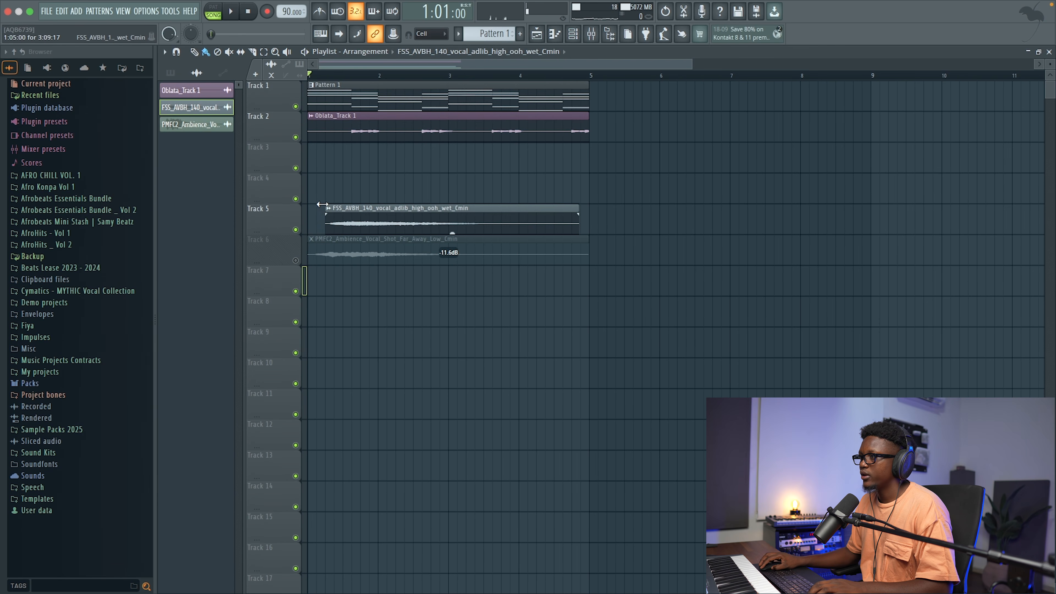
{"action": "key", "text": "space"}
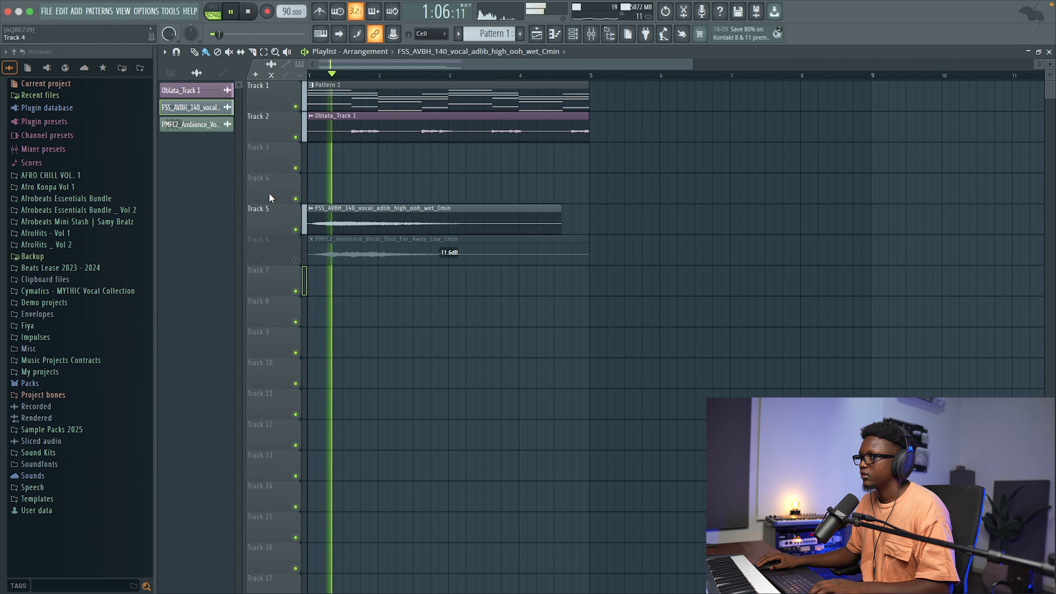
Step: Move the PMFC2 ambience vocal clip to bar 2, unmute Track 6 and lower the clip gain to -20.0 dB
{"action": "scroll", "coordinate": [359, 331], "scroll_direction": "up", "scroll_amount": 3}
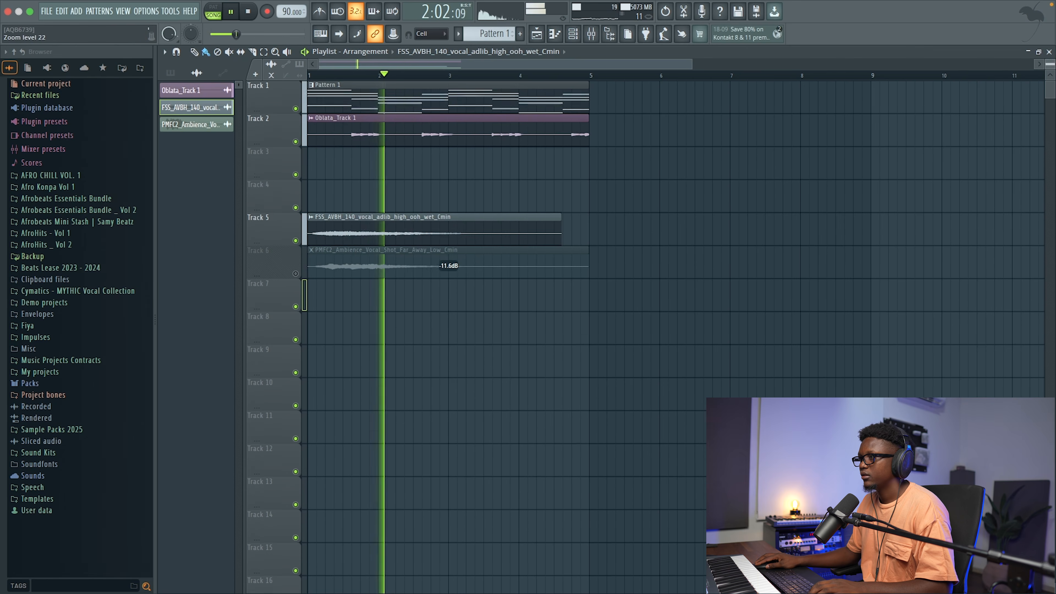
{"action": "key", "text": "space"}
{"action": "left_click_drag", "start_coordinate": [359, 332], "coordinate": [424, 324]}
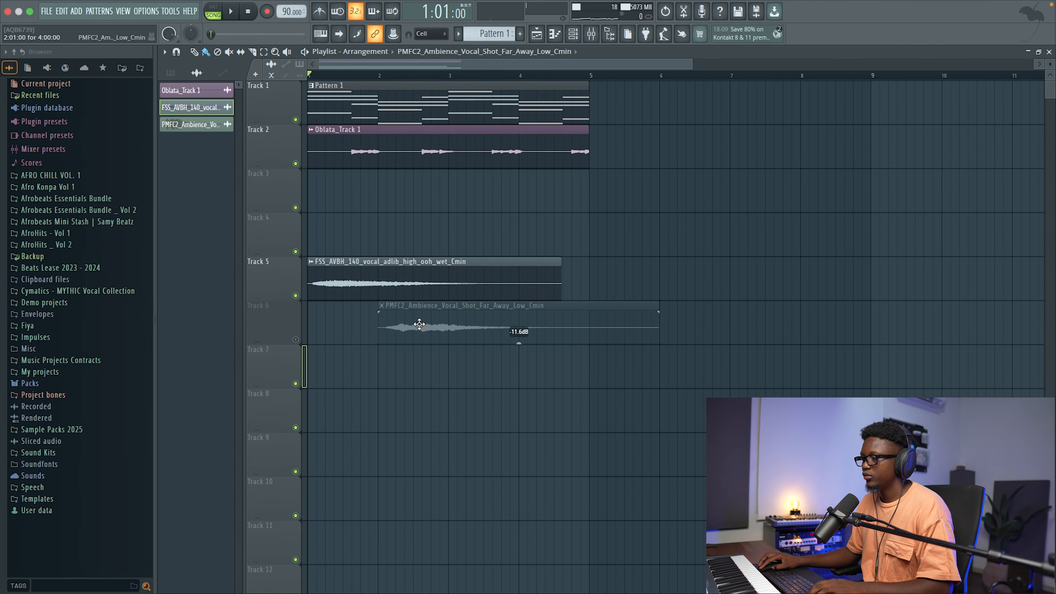
{"action": "key", "text": "space"}
{"action": "left_click", "coordinate": [296, 340]}
{"action": "left_click_drag", "start_coordinate": [519, 343], "coordinate": [519, 358]}
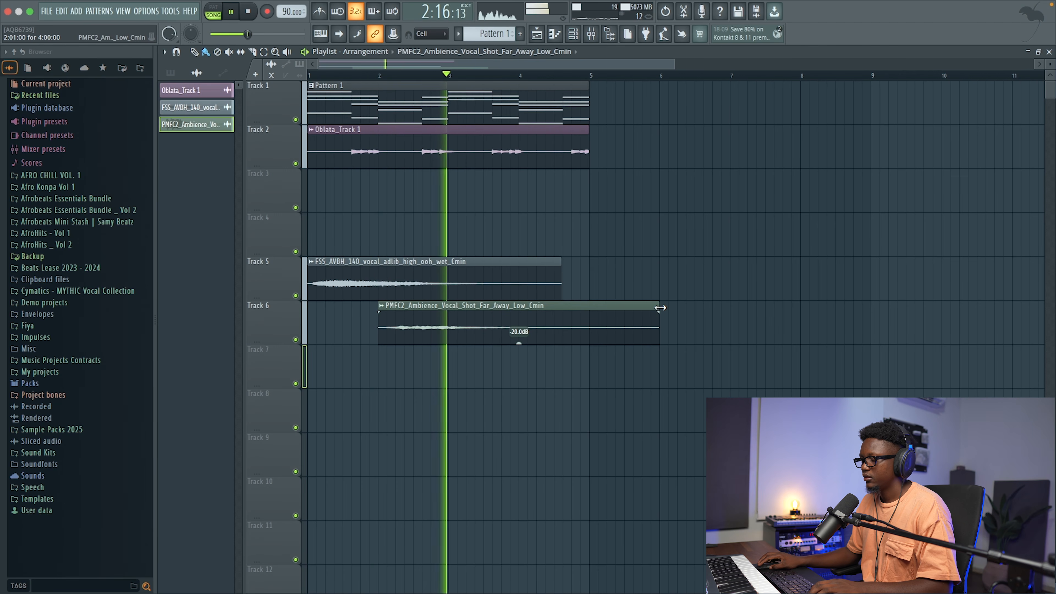
Step: Trim the end of the PMFC2 vocal clip to bar 5 and shift the clip to start just before bar 2
{"action": "left_click_drag", "start_coordinate": [661, 307], "coordinate": [590, 310]}
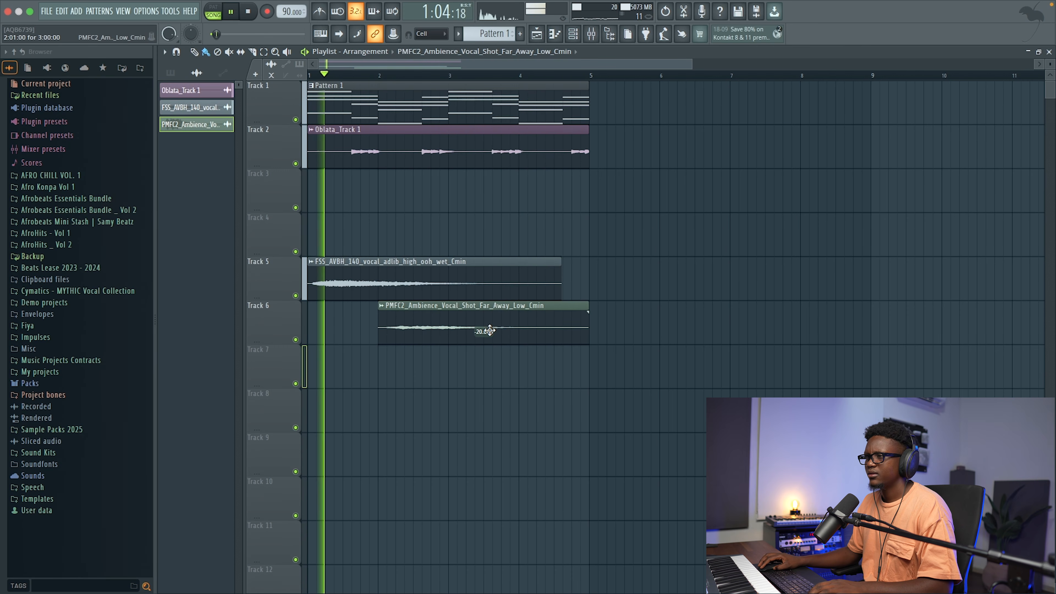
{"action": "scroll", "coordinate": [397, 133], "scroll_direction": "up", "scroll_amount": 5}
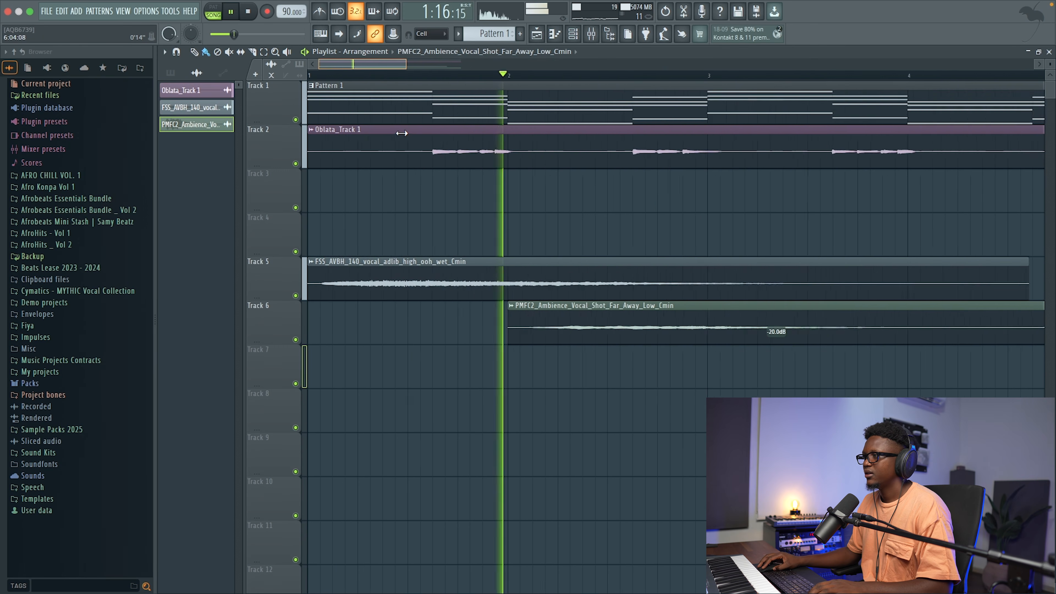
{"action": "key", "text": "space"}
{"action": "left_click_drag", "start_coordinate": [702, 321], "coordinate": [683, 322]}
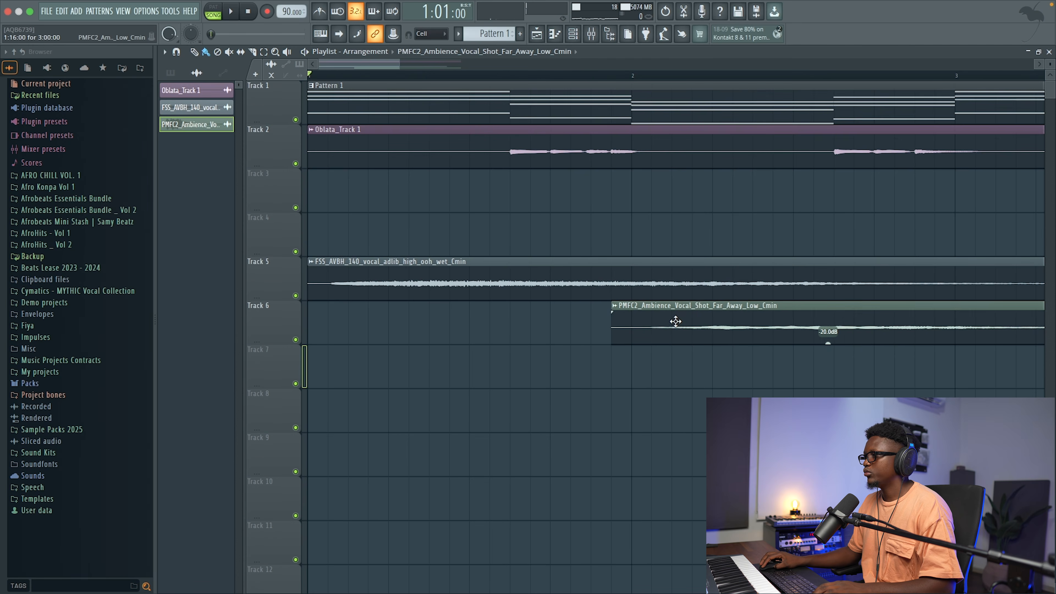
{"action": "key", "text": "space"}
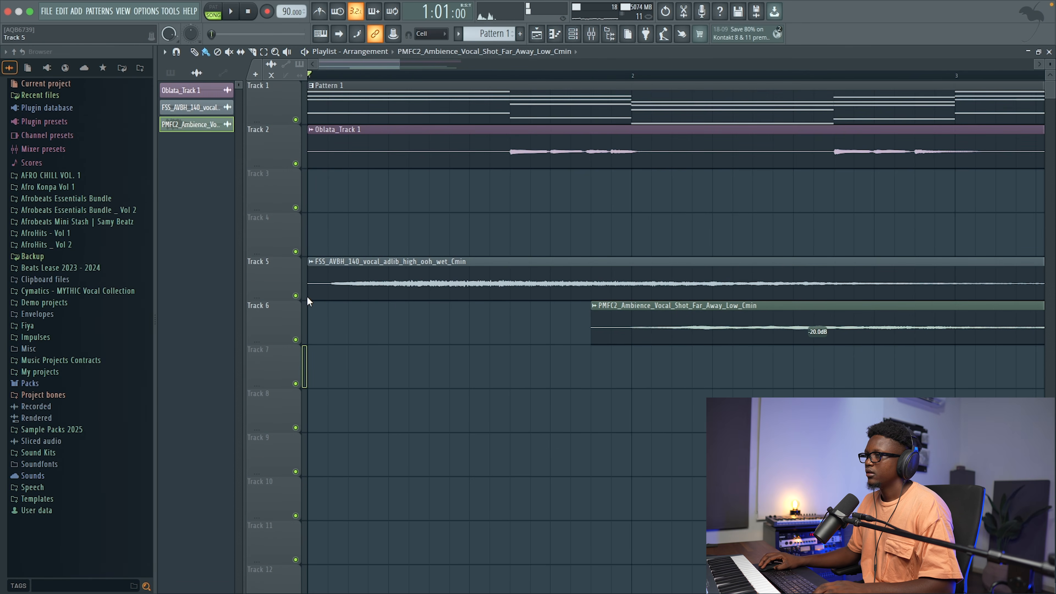
Step: Trim the remaining lead-in of the Track 5 adlib clip, realign it to the playlist start and play
{"action": "left_click", "coordinate": [307, 262]}
{"action": "left_click_drag", "start_coordinate": [338, 266], "coordinate": [317, 266]}
{"action": "key", "text": "space"}
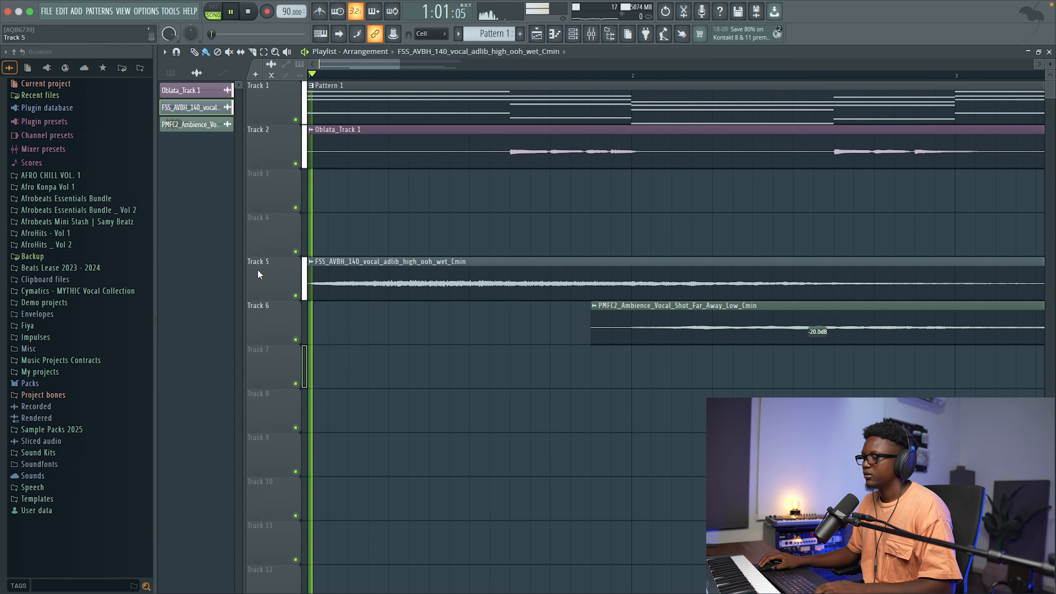
Step: Lower the PMFC2 ambience vocal clip gain on Track 6 to -22.6 dB and leave the FSS adlib clip's settings unchanged
{"action": "left_click_drag", "start_coordinate": [399, 64], "coordinate": [524, 65]}
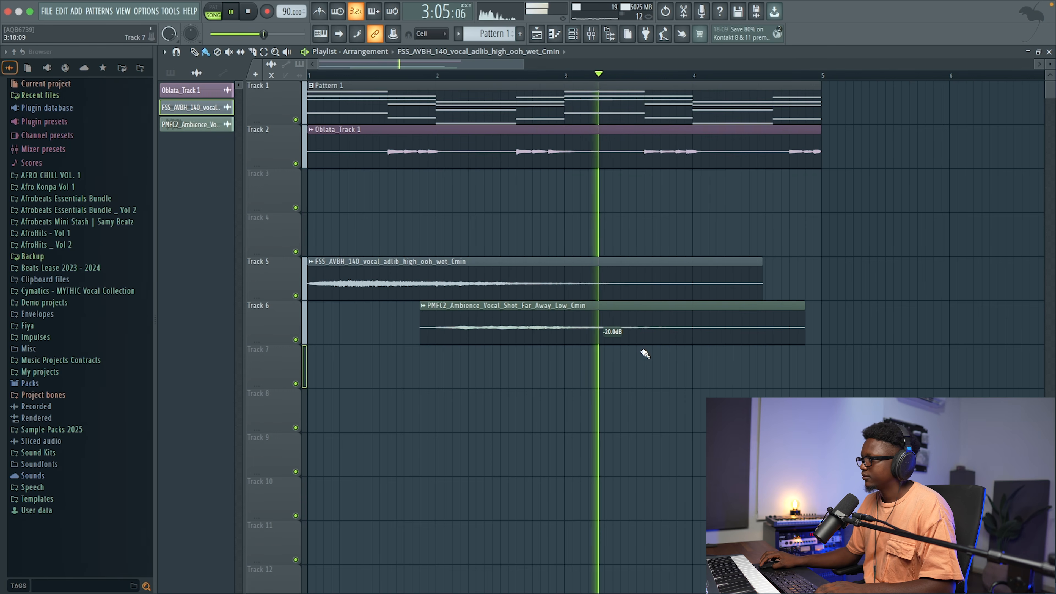
{"action": "left_click_drag", "start_coordinate": [613, 342], "coordinate": [613, 346]}
{"action": "double_click", "coordinate": [553, 282]}
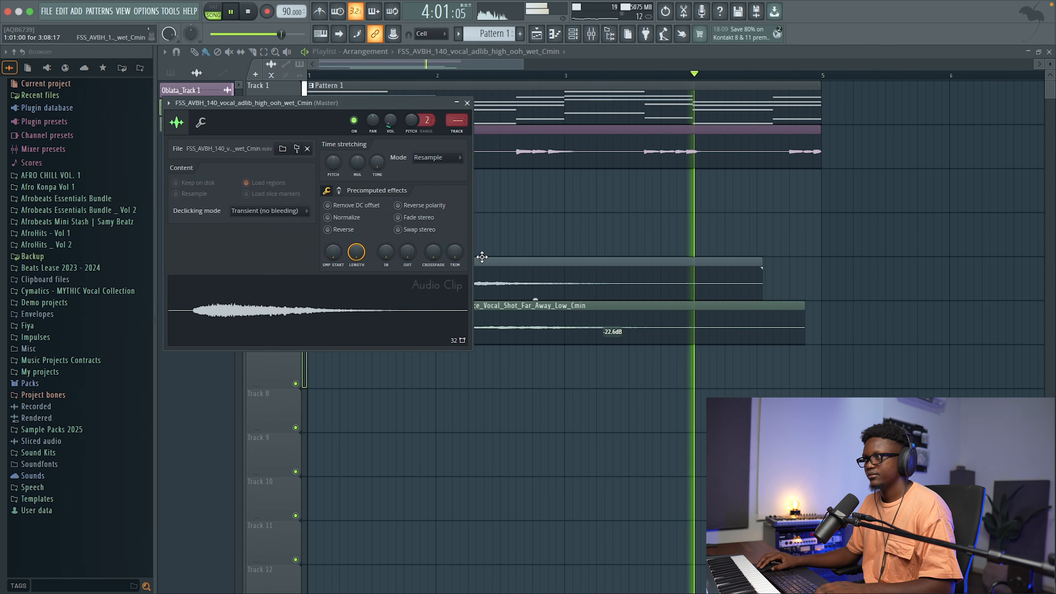
{"action": "left_click", "coordinate": [467, 103]}
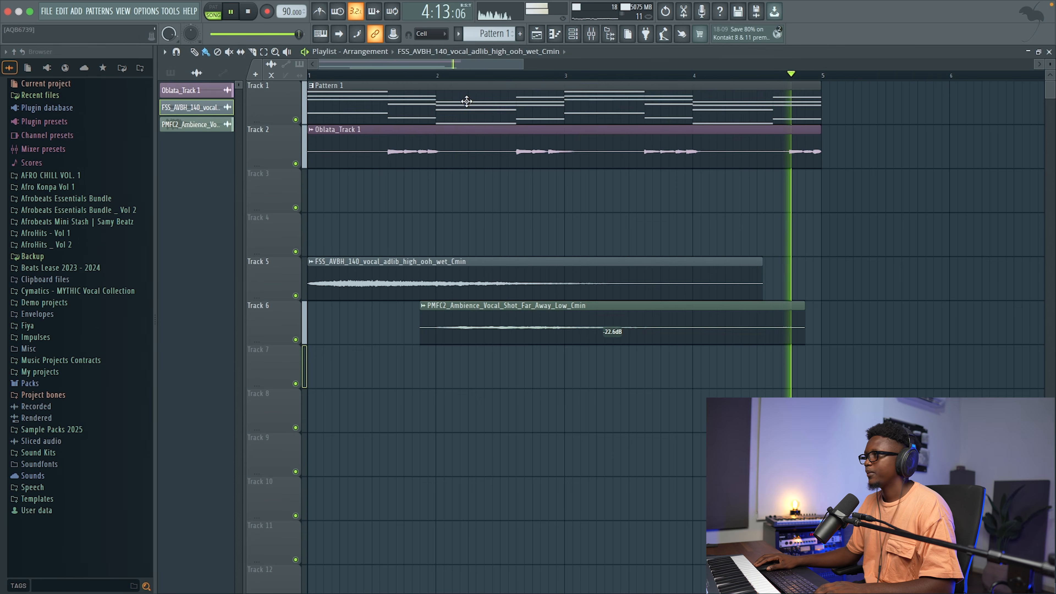
{"action": "left_click_drag", "start_coordinate": [523, 64], "coordinate": [657, 113]}
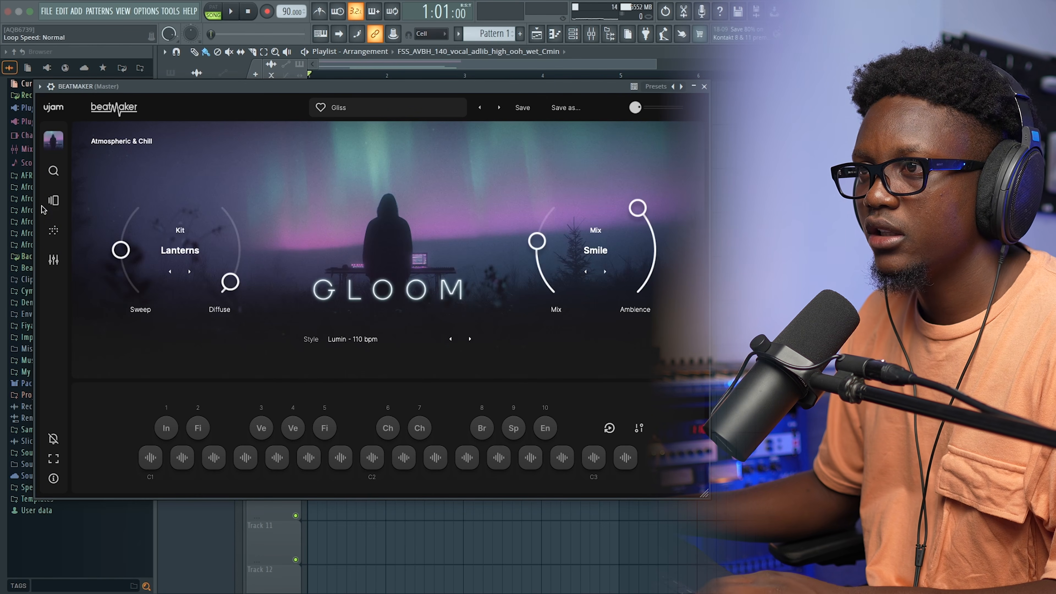
Step: Load the KAYA Modern Afrofusion title in the Beatmaker plugin
{"action": "left_click", "coordinate": [54, 201]}
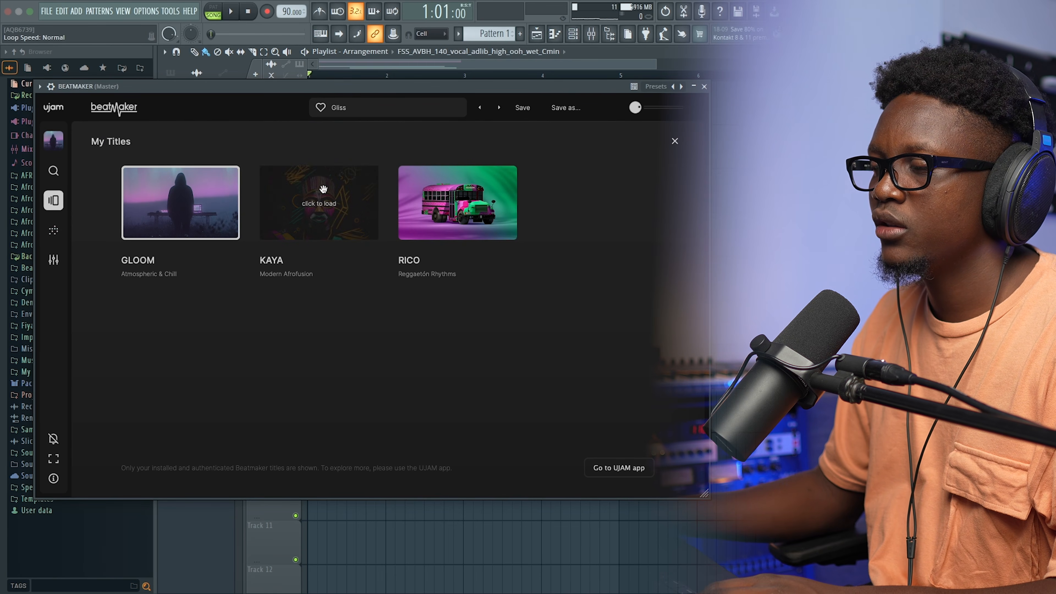
{"action": "left_click", "coordinate": [231, 233]}
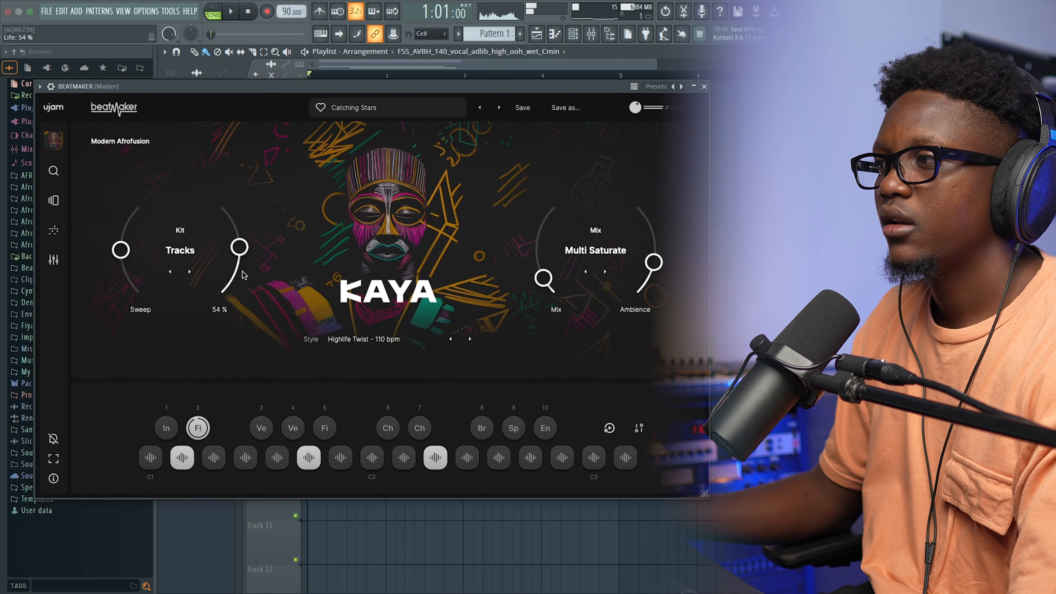
Step: Try out different Life, Sweep, Mix and Ambience amounts on KAYA's Catching Stars preset
{"action": "left_click_drag", "start_coordinate": [242, 263], "coordinate": [245, 304]}
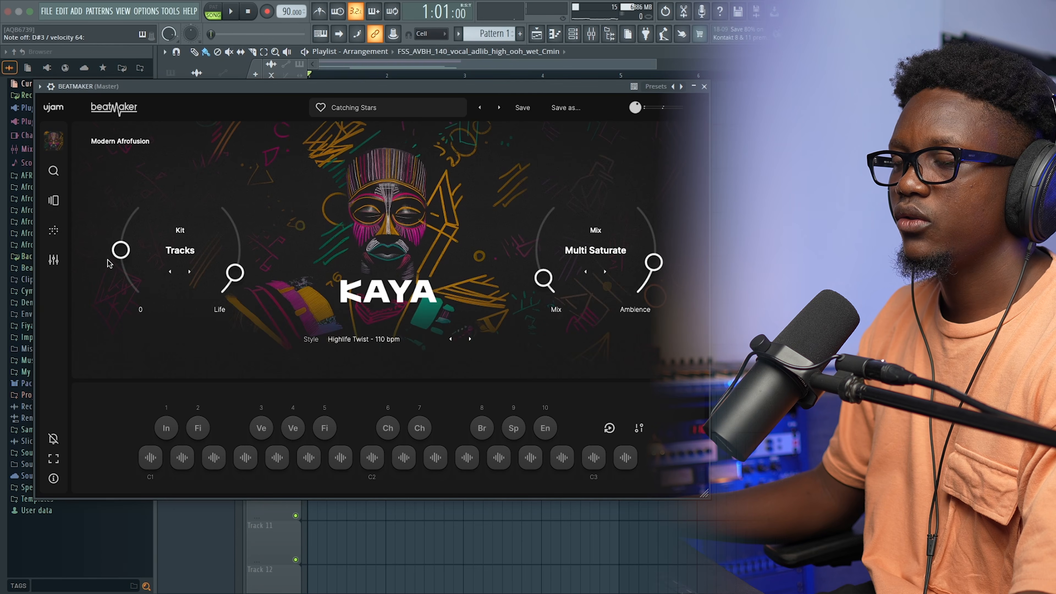
{"action": "left_click_drag", "start_coordinate": [135, 179], "coordinate": [133, 241]}
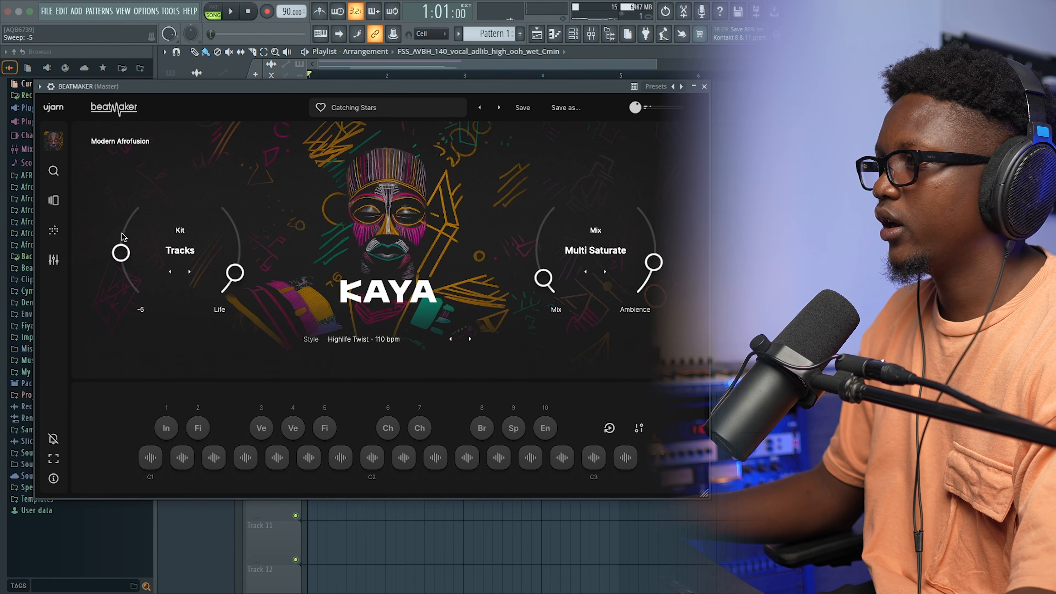
{"action": "left_click_drag", "start_coordinate": [565, 289], "coordinate": [546, 262]}
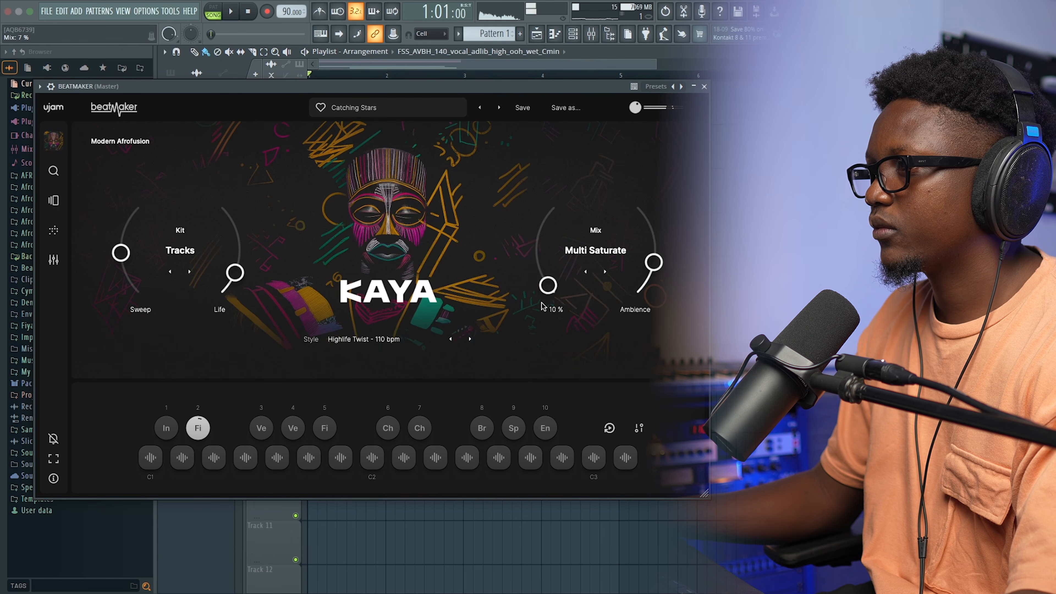
{"action": "left_click_drag", "start_coordinate": [550, 286], "coordinate": [542, 294]}
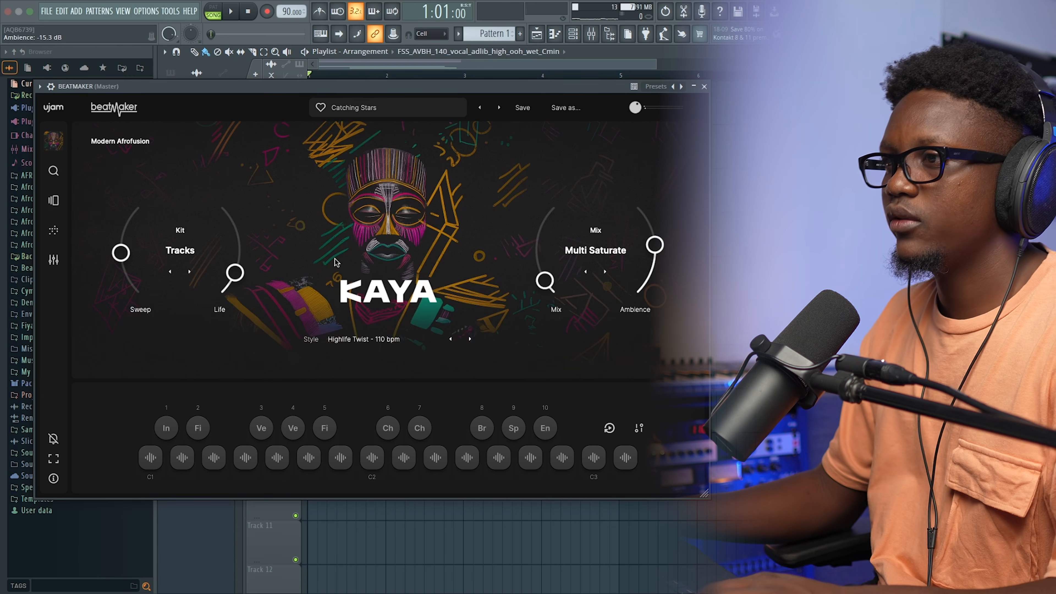
{"action": "left_click_drag", "start_coordinate": [659, 259], "coordinate": [630, 203]}
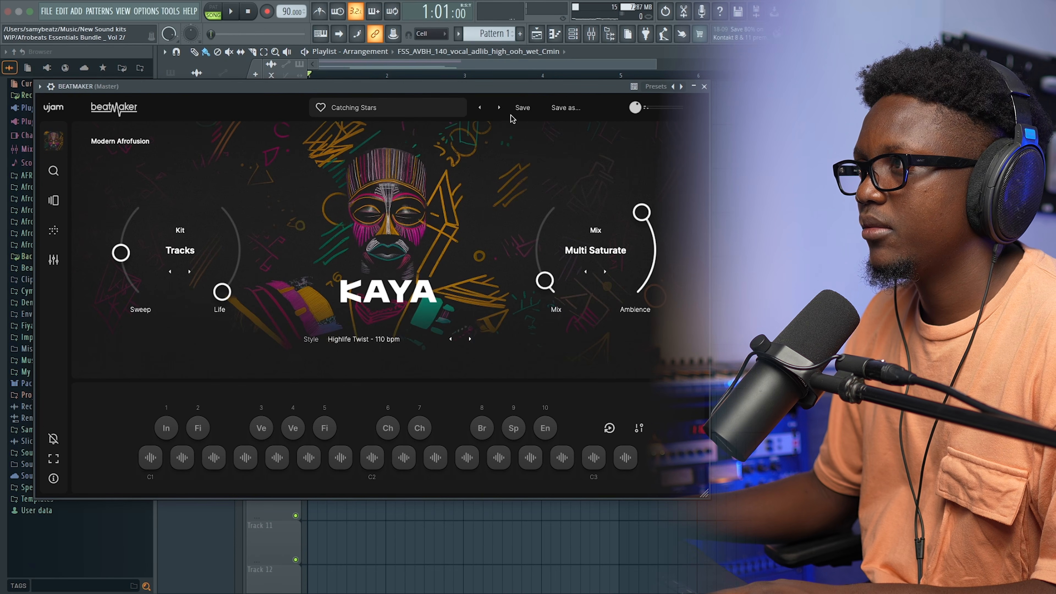
Step: Try KAYA's Dusty Sub preset against the playing arrangement
{"action": "left_click", "coordinate": [499, 107]}
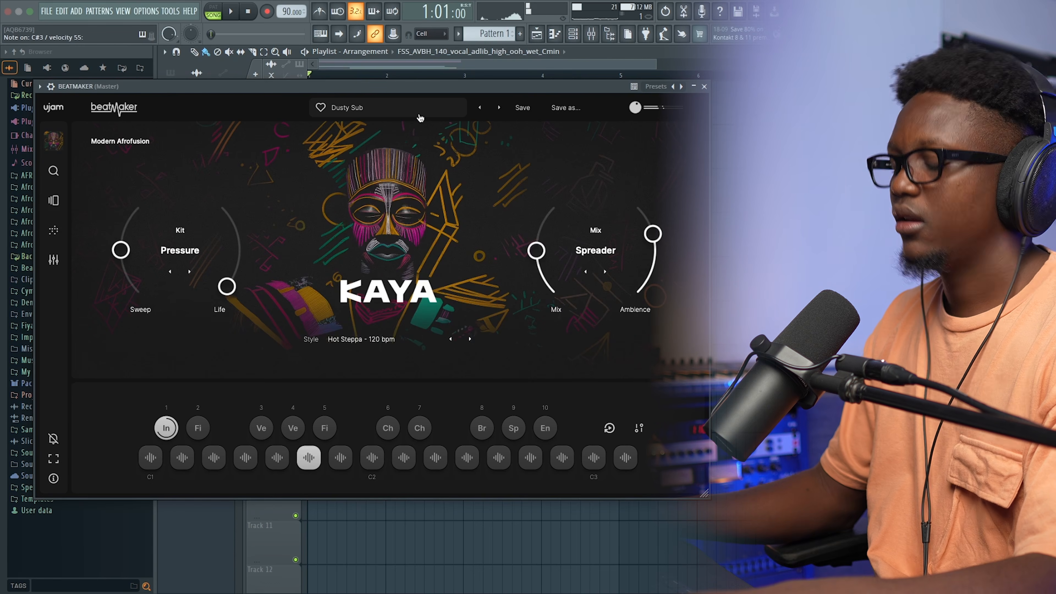
{"action": "key", "text": "space"}
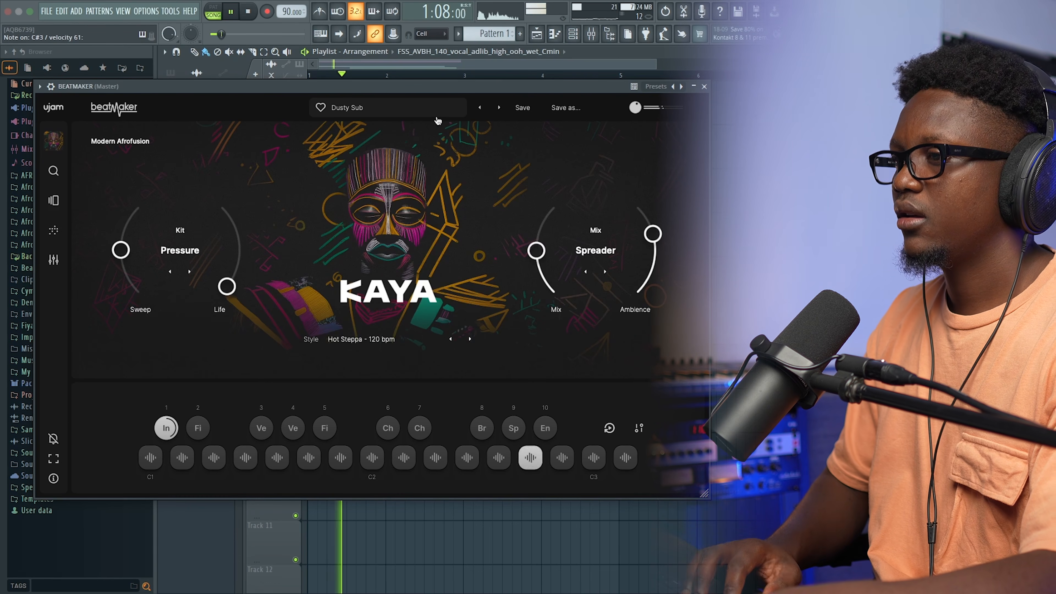
{"action": "key", "text": "space"}
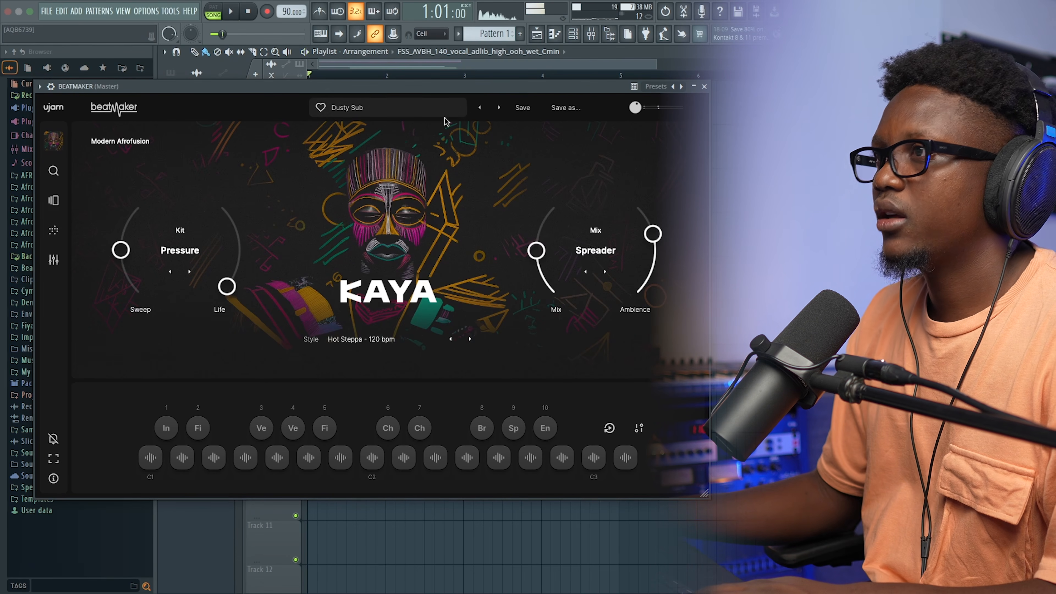
Step: Load the KAYA preset Zaza from the local preset list
{"action": "left_click", "coordinate": [402, 154]}
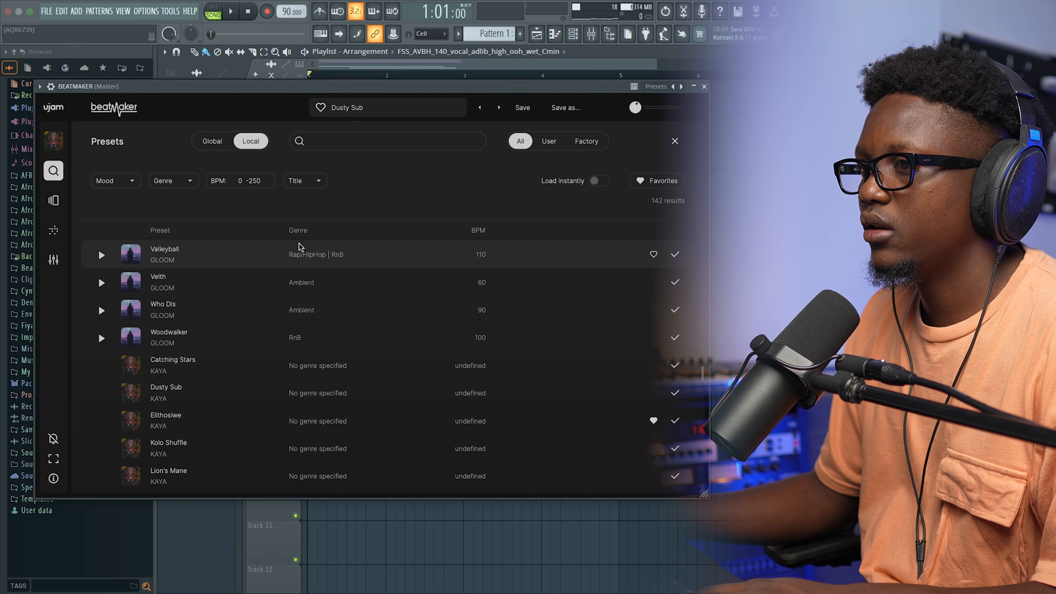
{"action": "scroll", "coordinate": [307, 293], "scroll_direction": "down", "scroll_amount": 10}
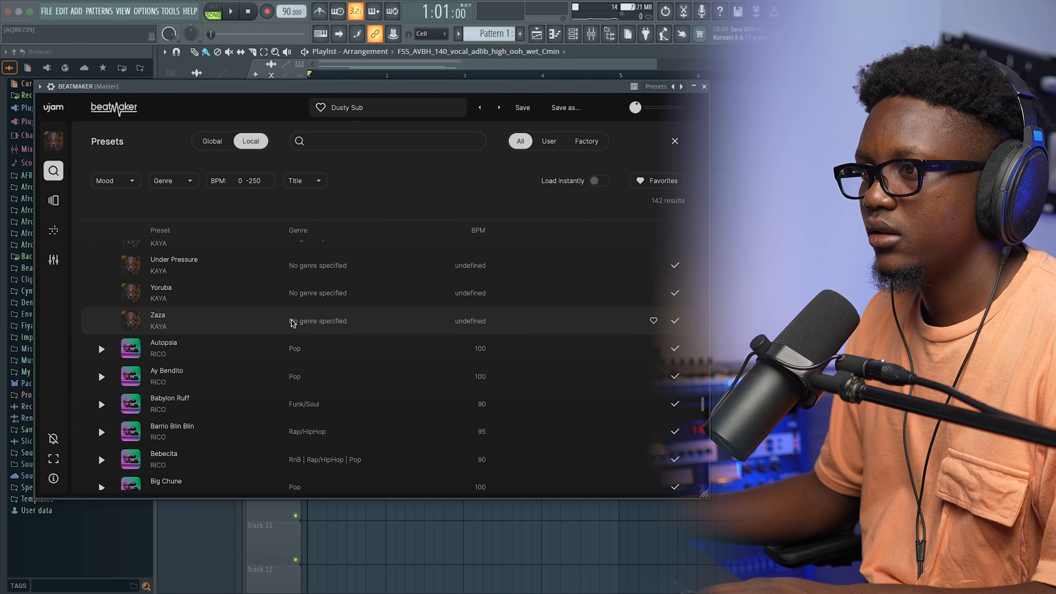
{"action": "double_click", "coordinate": [190, 323]}
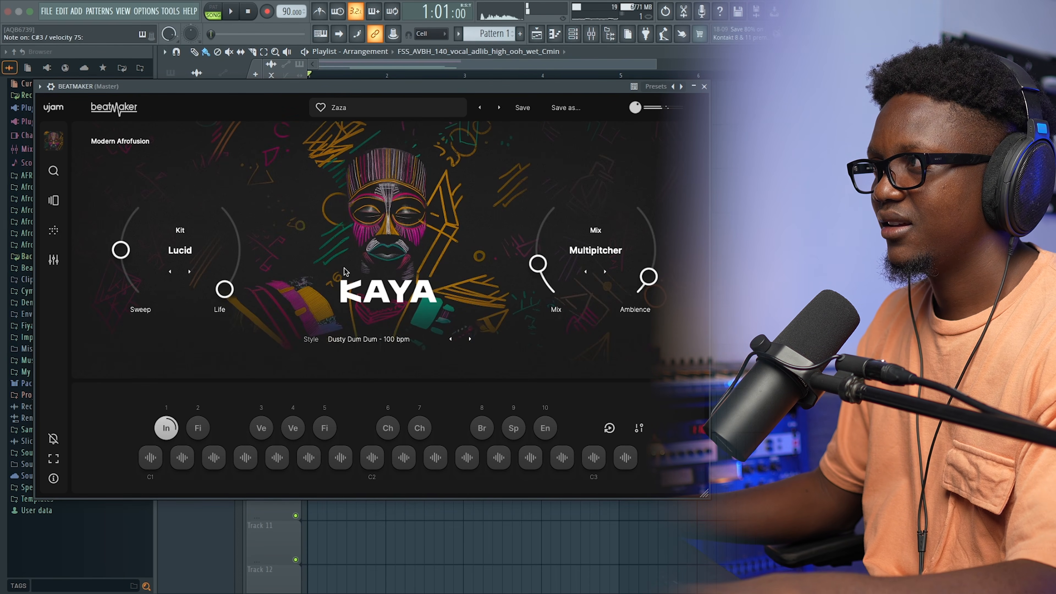
Step: Open the BEATMAKER channel's piano roll and draw two consecutive two-bar C#3 notes spanning bars 1 to 4
{"action": "left_click", "coordinate": [706, 86]}
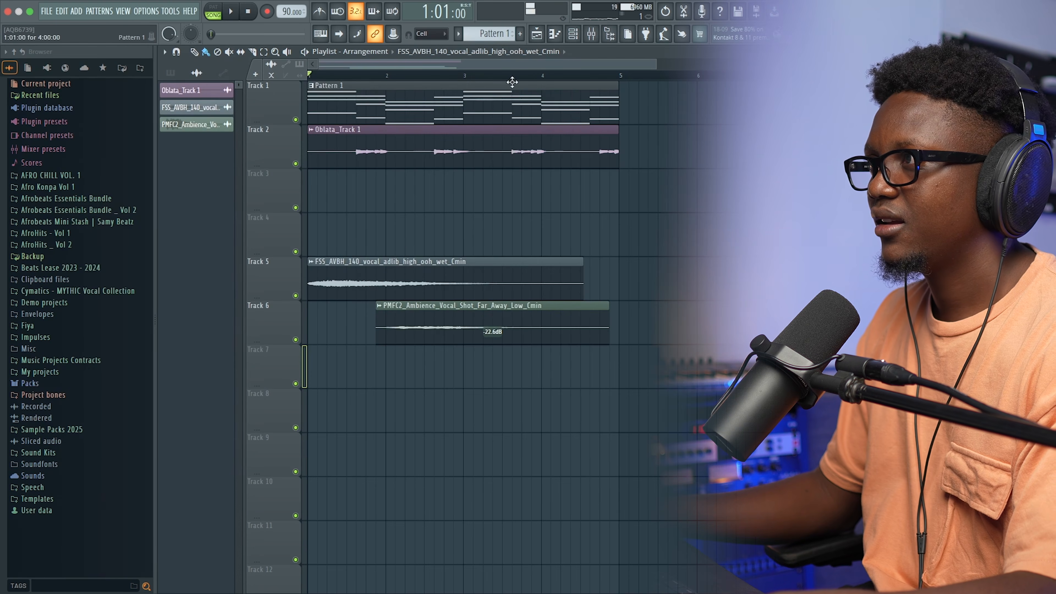
{"action": "left_click", "coordinate": [574, 35]}
{"action": "right_click", "coordinate": [301, 266]}
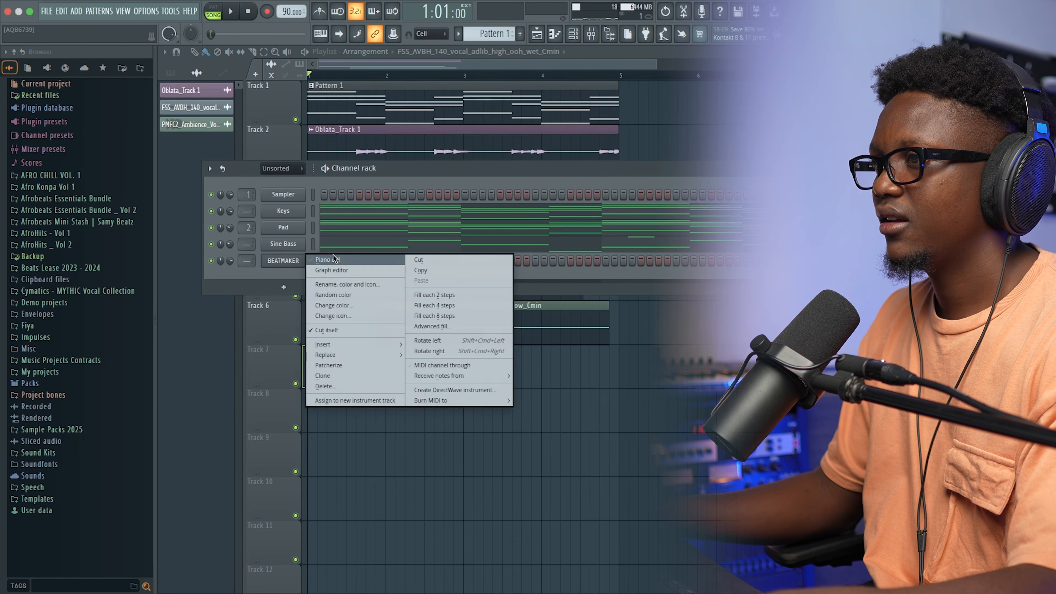
{"action": "left_click", "coordinate": [338, 259]}
{"action": "scroll", "coordinate": [264, 420], "scroll_direction": "down", "scroll_amount": 5}
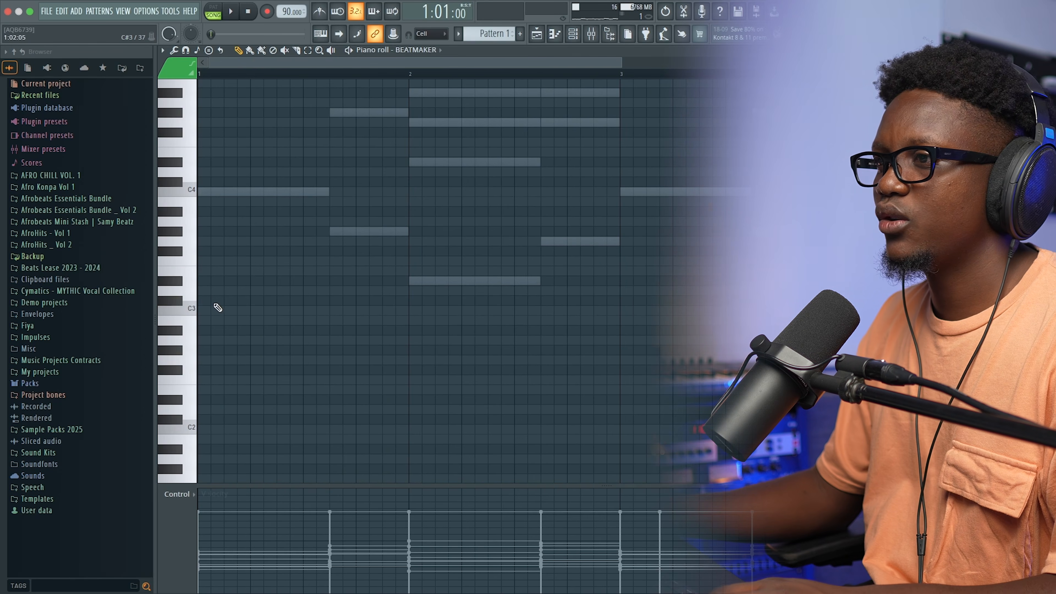
{"action": "left_click_drag", "start_coordinate": [238, 298], "coordinate": [620, 321]}
{"action": "key", "text": "space"}
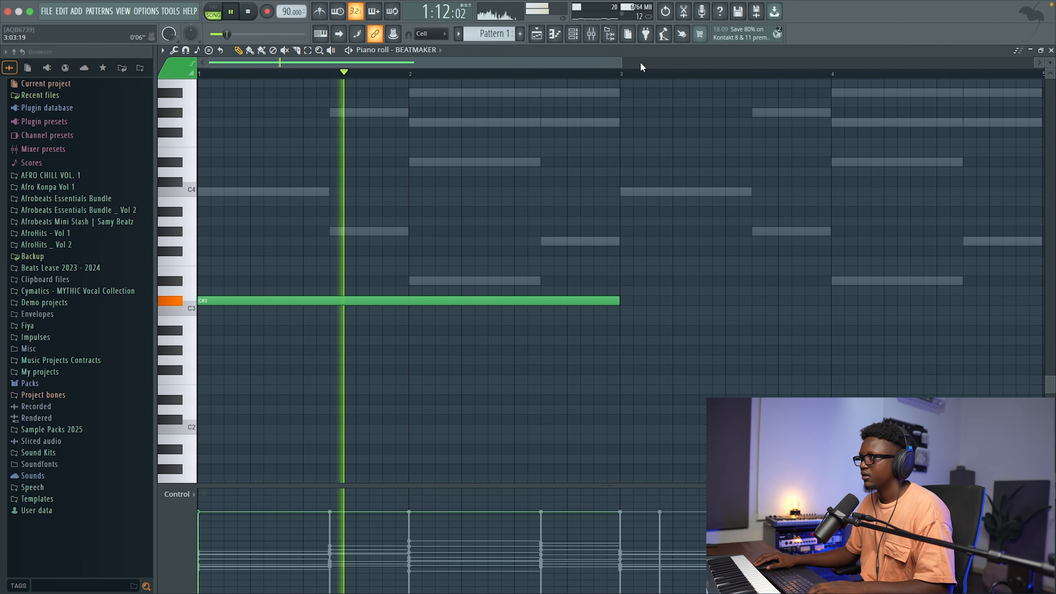
{"action": "left_click_drag", "start_coordinate": [622, 62], "coordinate": [898, 117]}
{"action": "left_click", "coordinate": [468, 301]}
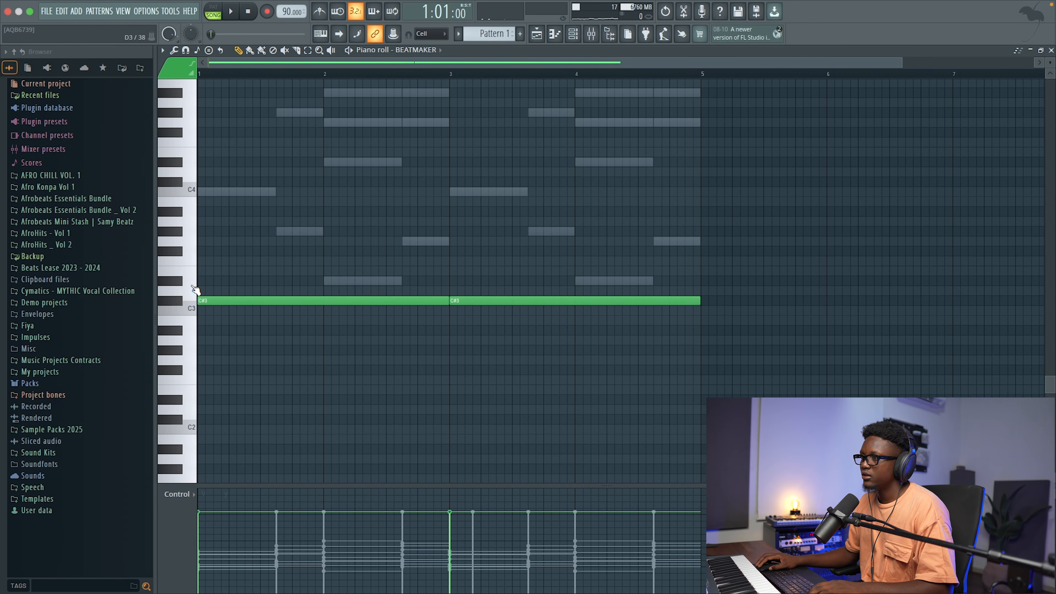
{"action": "left_click", "coordinate": [203, 203]}
{"action": "right_click", "coordinate": [202, 203]}
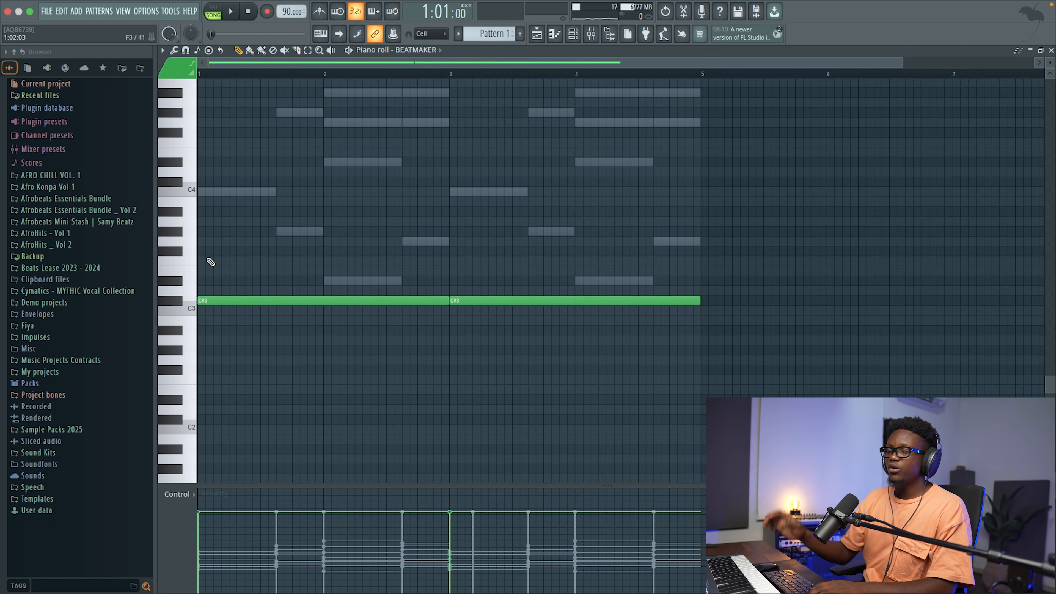
Step: Place one-step C3 hits at bar 1 step 1, bar 1 step 13 and bar 2 step 1, checking them with playback
{"action": "left_click", "coordinate": [211, 312]}
{"action": "left_click_drag", "start_coordinate": [446, 312], "coordinate": [206, 312]}
{"action": "key", "text": "space"}
{"action": "key", "text": "space"}
{"action": "key", "text": "space"}
{"action": "key", "text": "space"}
{"action": "key", "text": "space"}
{"action": "left_click", "coordinate": [295, 311]}
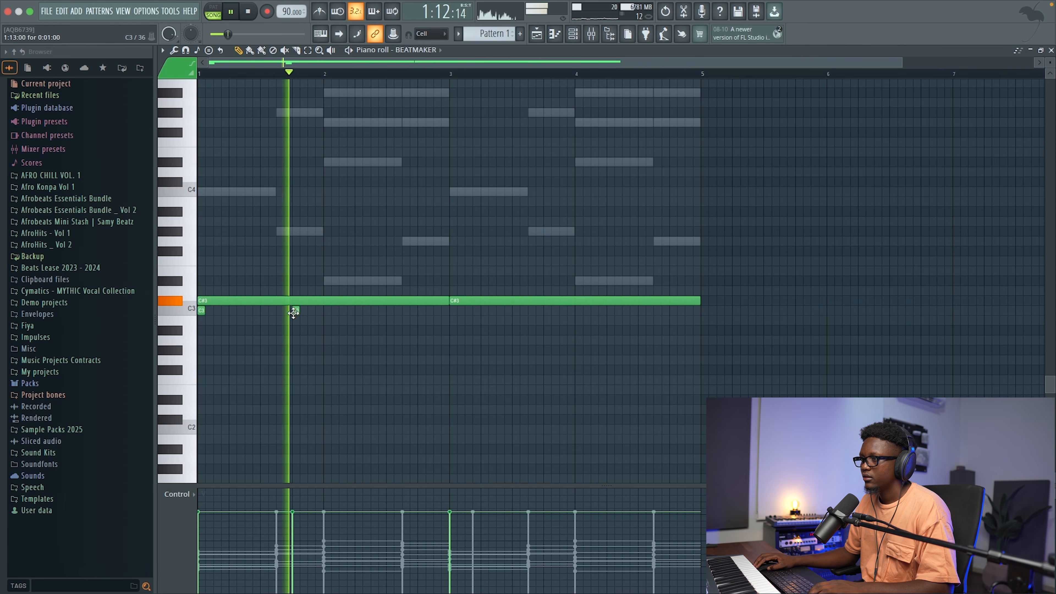
{"action": "key", "text": "space"}
{"action": "key", "text": "space"}
{"action": "left_click", "coordinate": [328, 311]}
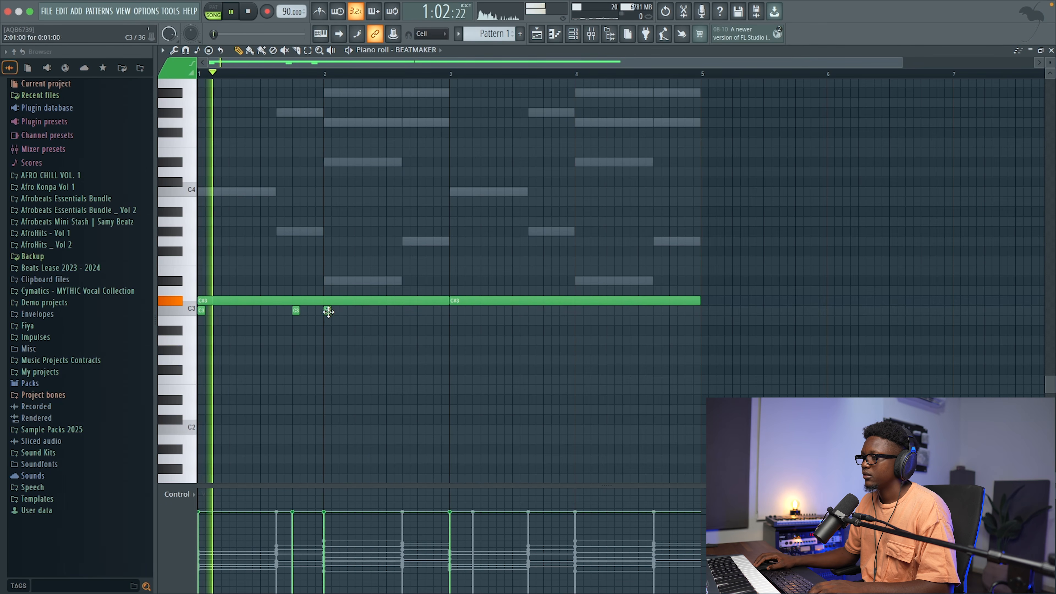
Step: Continue the BEATMAKER C3 hits at steps 1 and 13 of bar 3 and steps 1, 11 and 13 of bar 4
{"action": "left_click", "coordinate": [1052, 51]}
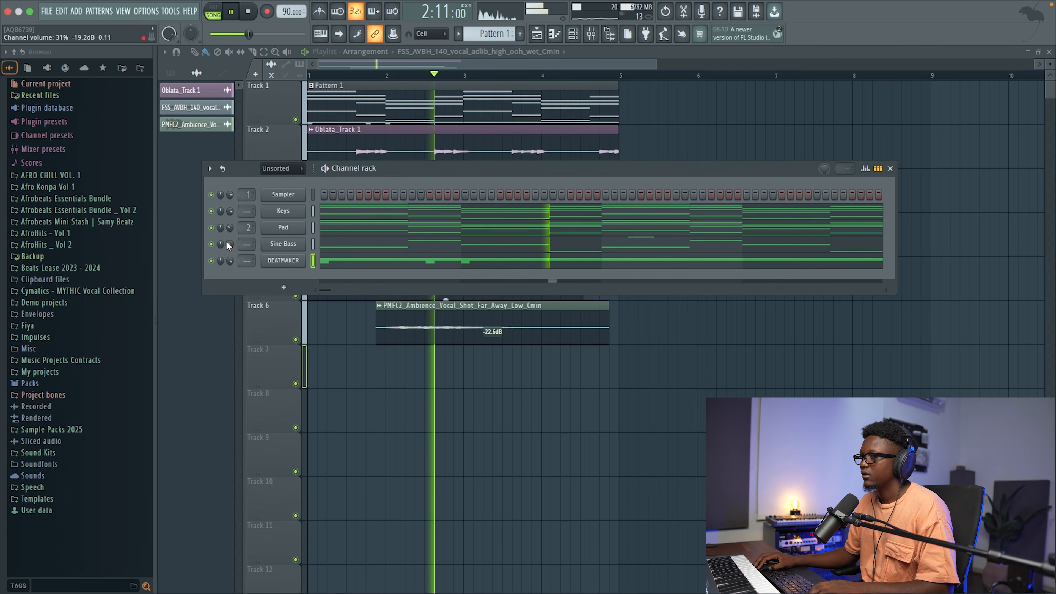
{"action": "left_click", "coordinate": [399, 261]}
{"action": "key", "text": "space"}
{"action": "key", "text": "space"}
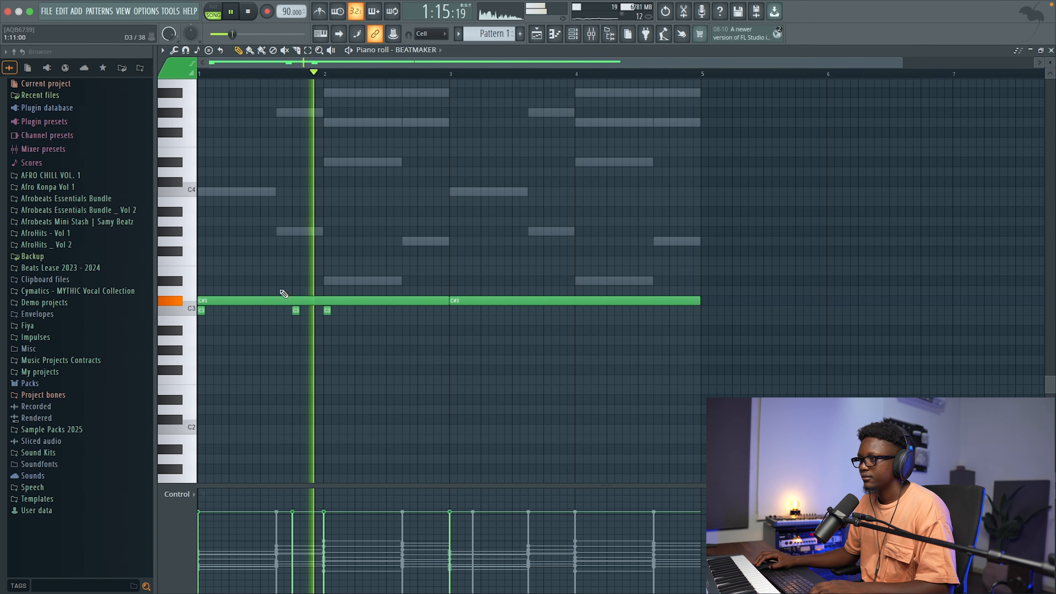
{"action": "left_click", "coordinate": [453, 310]}
{"action": "left_click", "coordinate": [548, 311]}
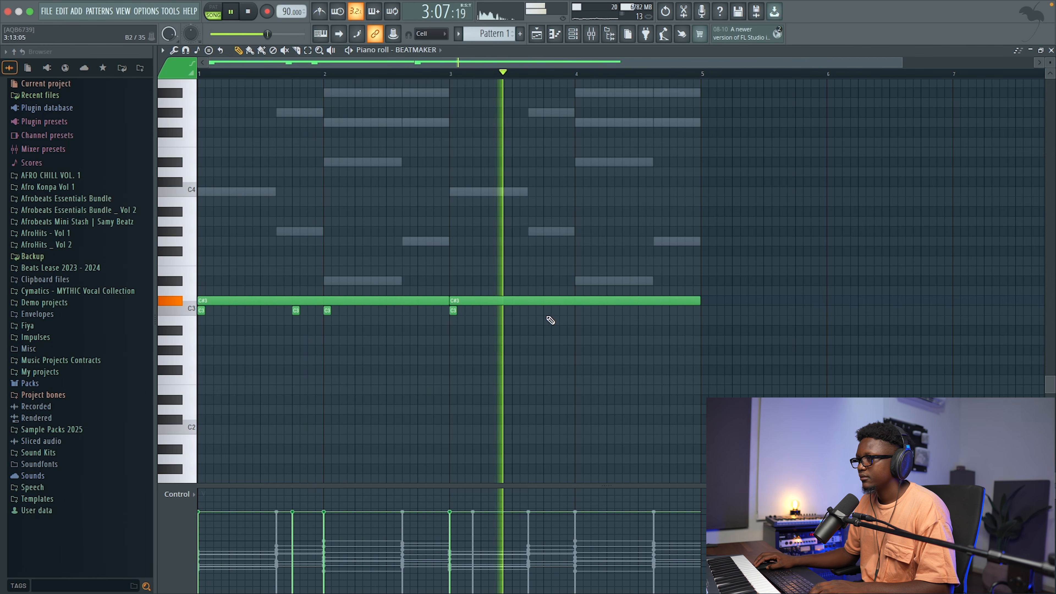
{"action": "left_click", "coordinate": [578, 310]}
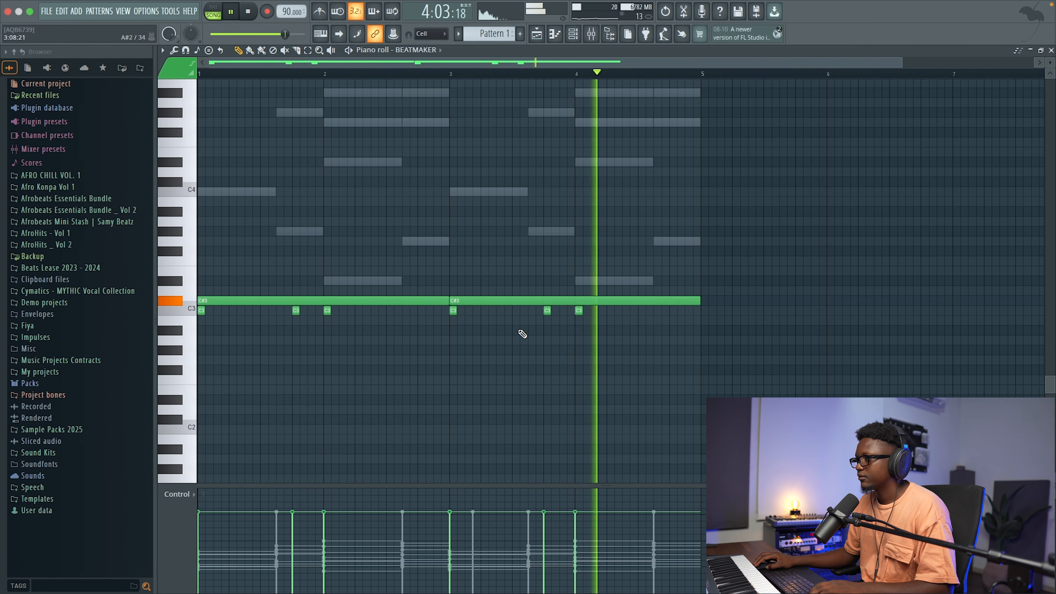
{"action": "left_click", "coordinate": [658, 310]}
{"action": "left_click", "coordinate": [674, 310]}
Step: Shift the last C3 hit to step 14 of bar 4, play from bar 4, and replay the loop from the start
{"action": "key", "text": "space"}
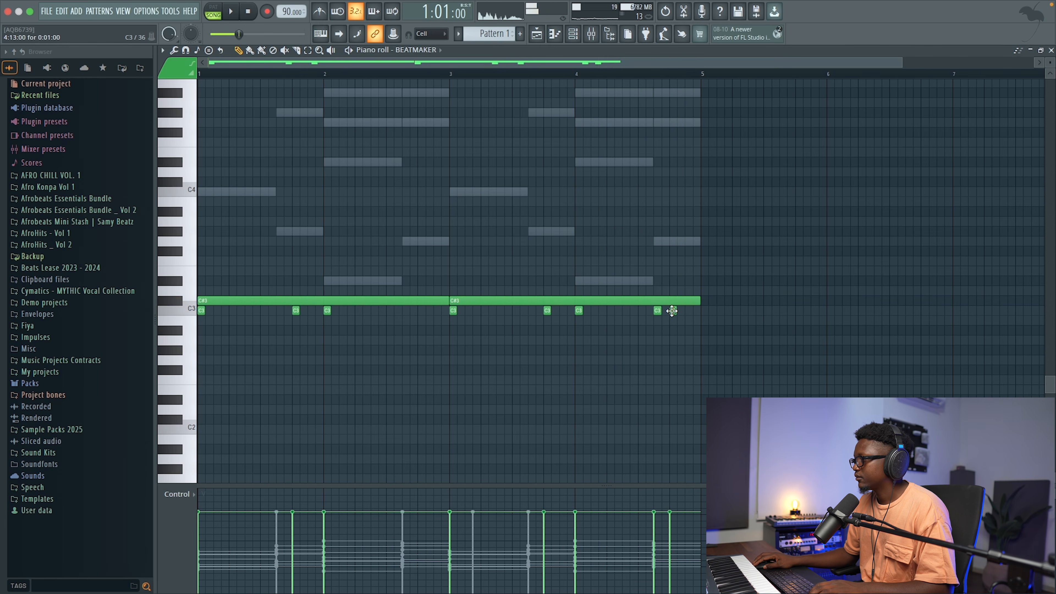
{"action": "left_click", "coordinate": [574, 73]}
{"action": "key", "text": "space"}
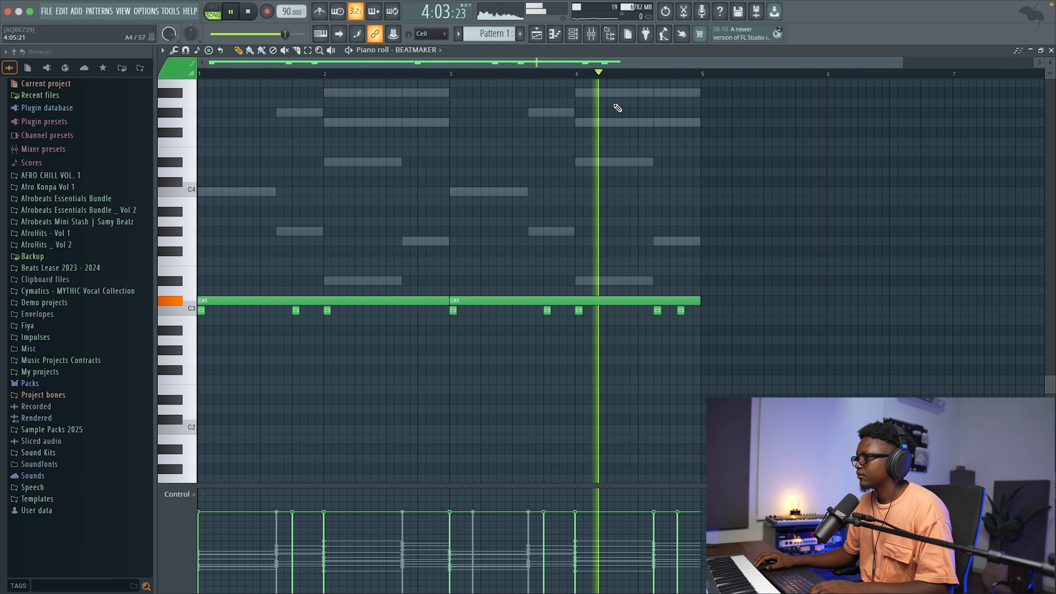
{"action": "scroll", "coordinate": [573, 135], "scroll_direction": "down", "scroll_amount": 2}
{"action": "key", "text": "space"}
{"action": "key", "text": "space"}
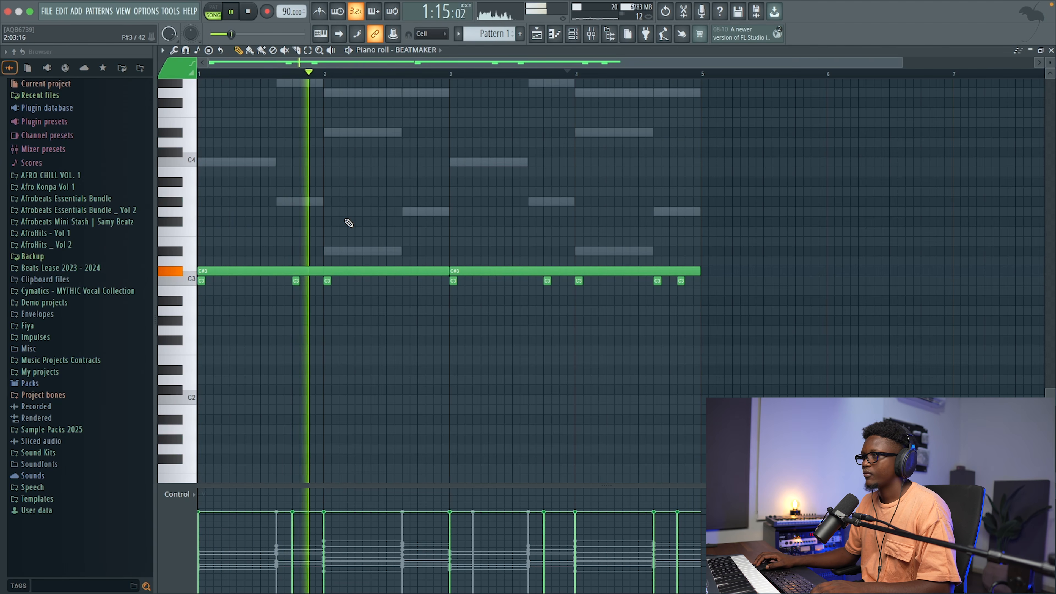
Step: Audition BEATMAKER's higher keys, place a one-step G4 hit at step 6 of bar 2 and play the loop
{"action": "scroll", "coordinate": [347, 222], "scroll_direction": "up", "scroll_amount": 6}
{"action": "key", "text": "space"}
{"action": "left_click", "coordinate": [179, 226]}
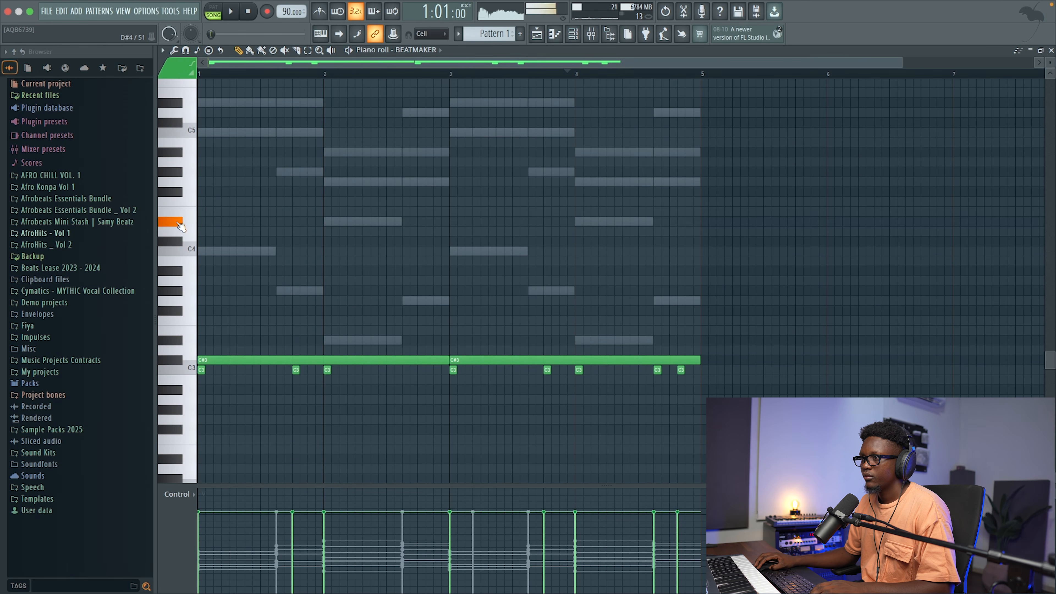
{"action": "scroll", "coordinate": [187, 174], "scroll_direction": "up", "scroll_amount": 2}
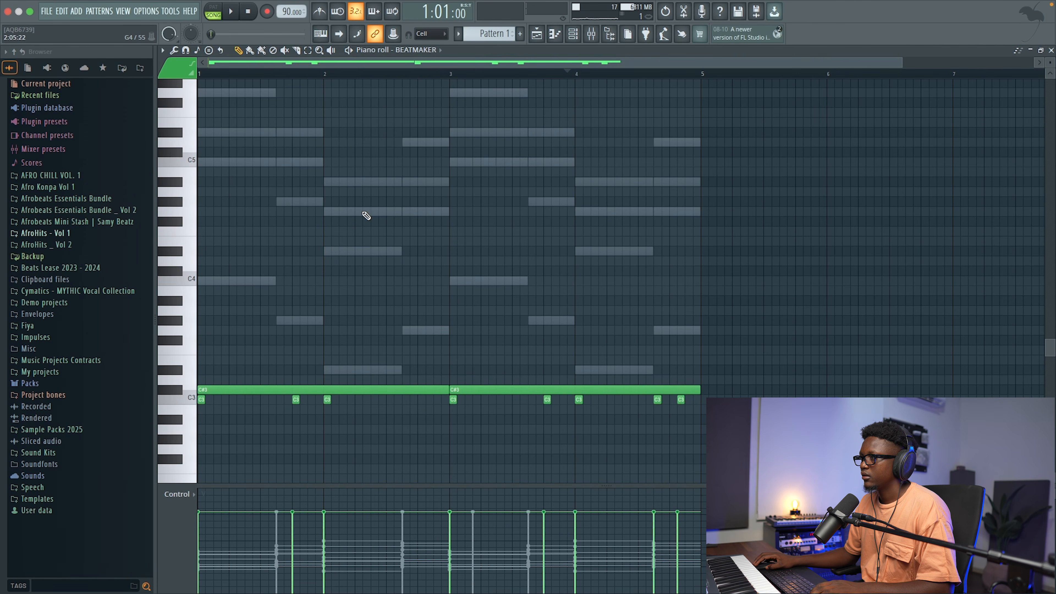
{"action": "key", "text": "space"}
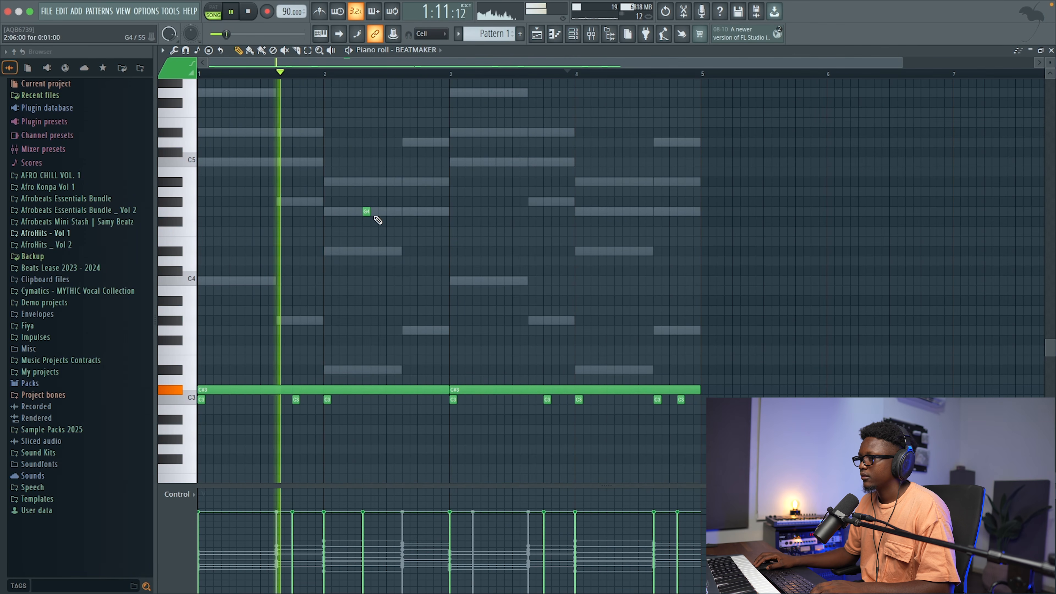
Step: Shift BEATMAKER's G4 hit to step 7 of bar 2 and duplicate it to the same step of bar 4
{"action": "scroll", "coordinate": [368, 225], "scroll_direction": "down", "scroll_amount": 2}
{"action": "scroll", "coordinate": [366, 225], "scroll_direction": "down", "scroll_amount": 1}
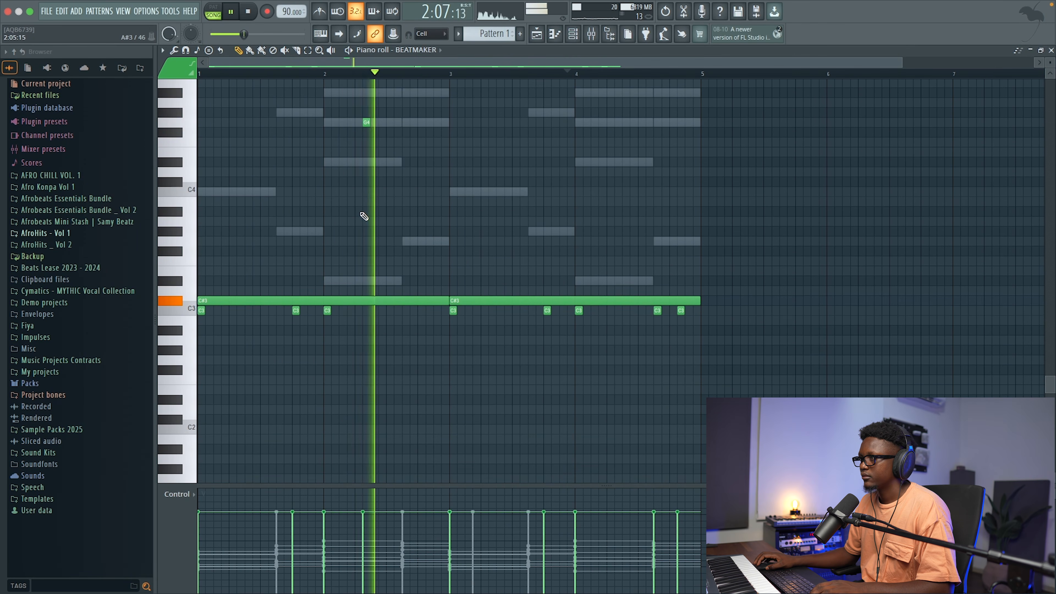
{"action": "scroll", "coordinate": [361, 220], "scroll_direction": "up", "scroll_amount": 4}
{"action": "key", "text": "space"}
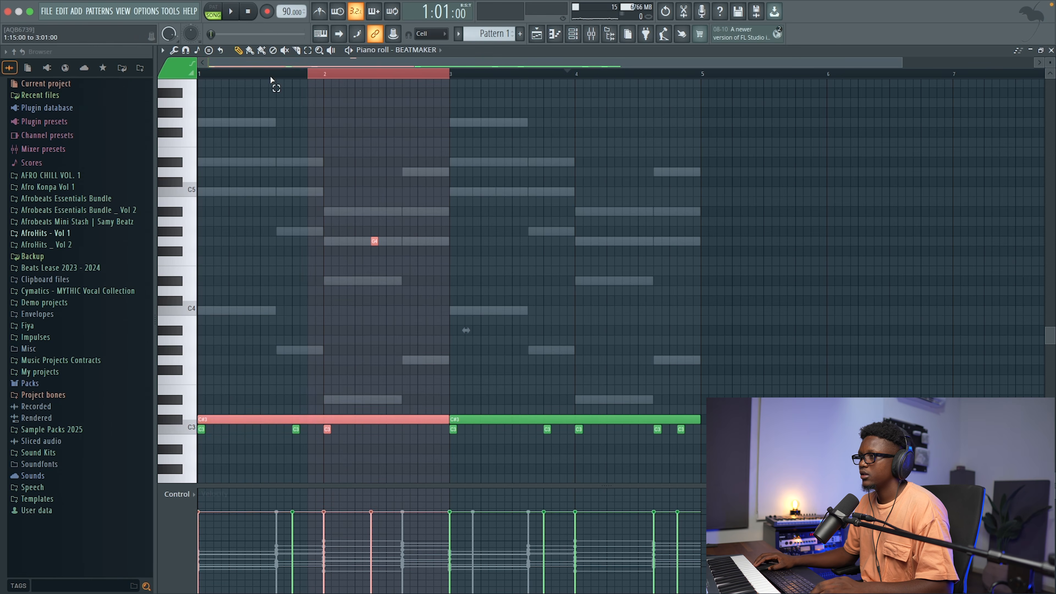
{"action": "key", "text": "ctrl+b"}
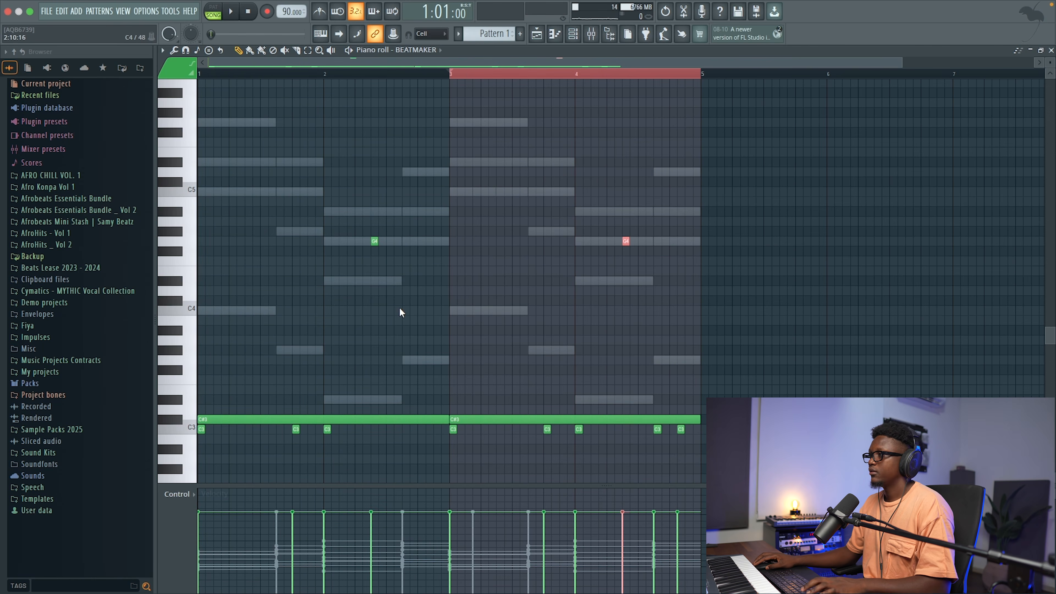
Step: Play the loop from the start, looking over the channel rack and BEATMAKER's notes
{"action": "key", "text": "space"}
{"action": "left_click", "coordinate": [1052, 51]}
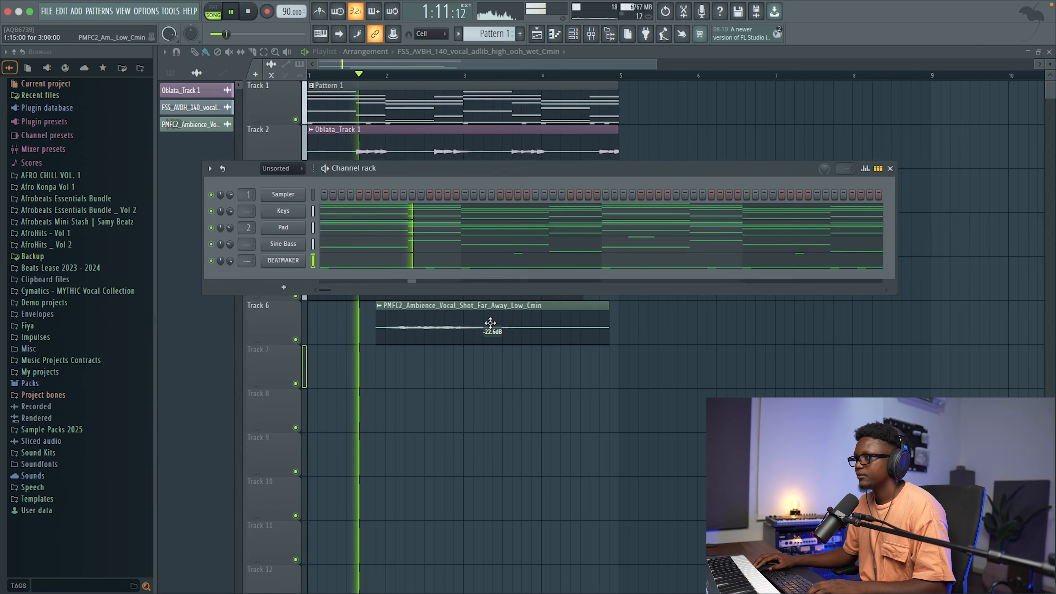
{"action": "left_click", "coordinate": [497, 259]}
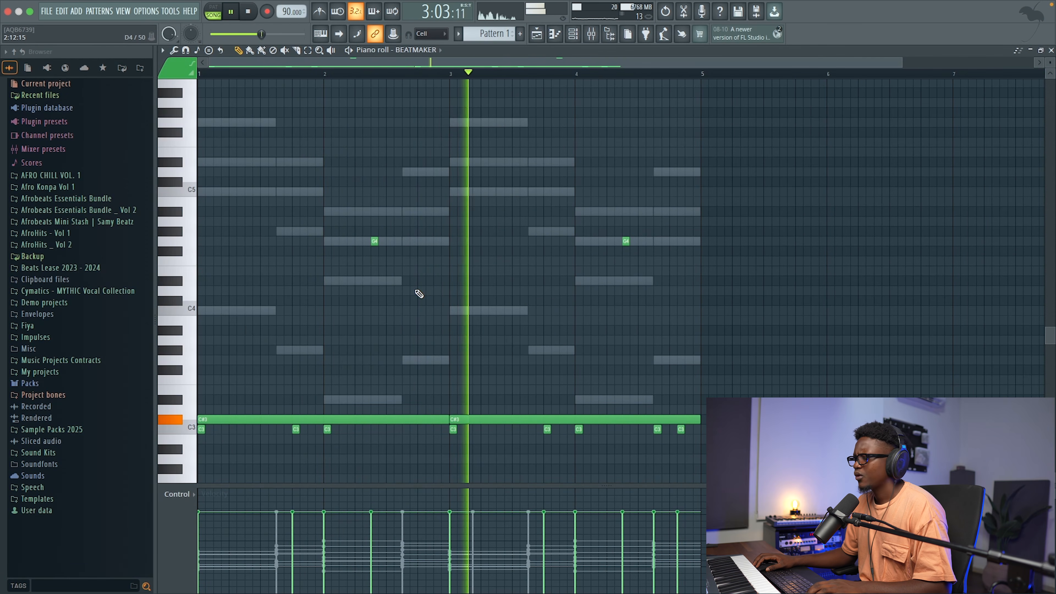
{"action": "scroll", "coordinate": [419, 294], "scroll_direction": "down", "scroll_amount": 4}
{"action": "scroll", "coordinate": [419, 294], "scroll_direction": "up", "scroll_amount": 7}
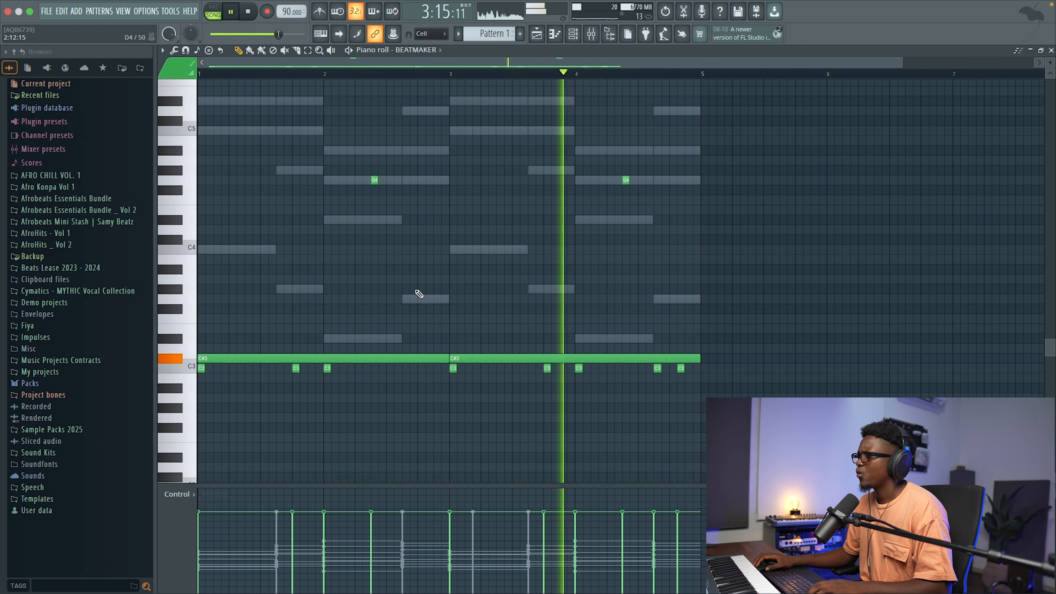
{"action": "scroll", "coordinate": [420, 293], "scroll_direction": "down", "scroll_amount": 4}
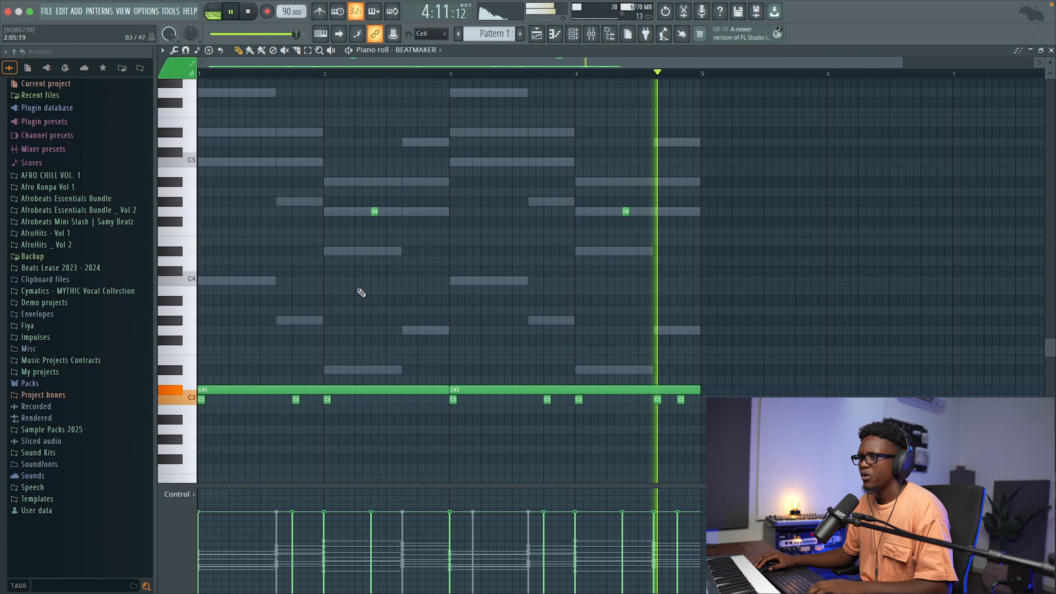
{"action": "key", "text": "space"}
Step: Audition BEATMAKER's keys around F4, place one-step F4 hits at steps 11 and 13 of bar 1 and play the loop
{"action": "left_click", "coordinate": [184, 262]}
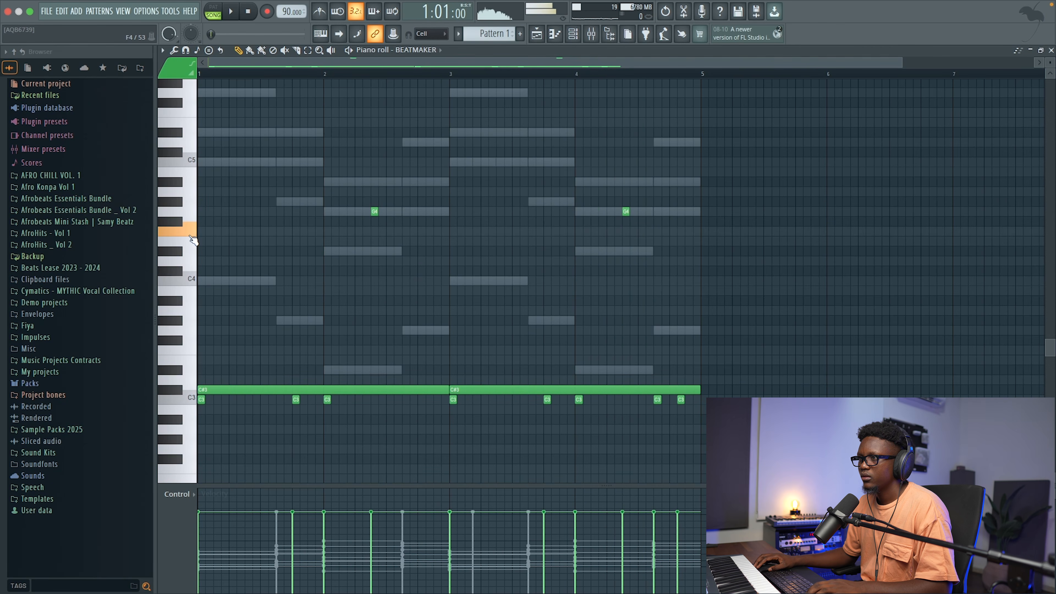
{"action": "key", "text": "space"}
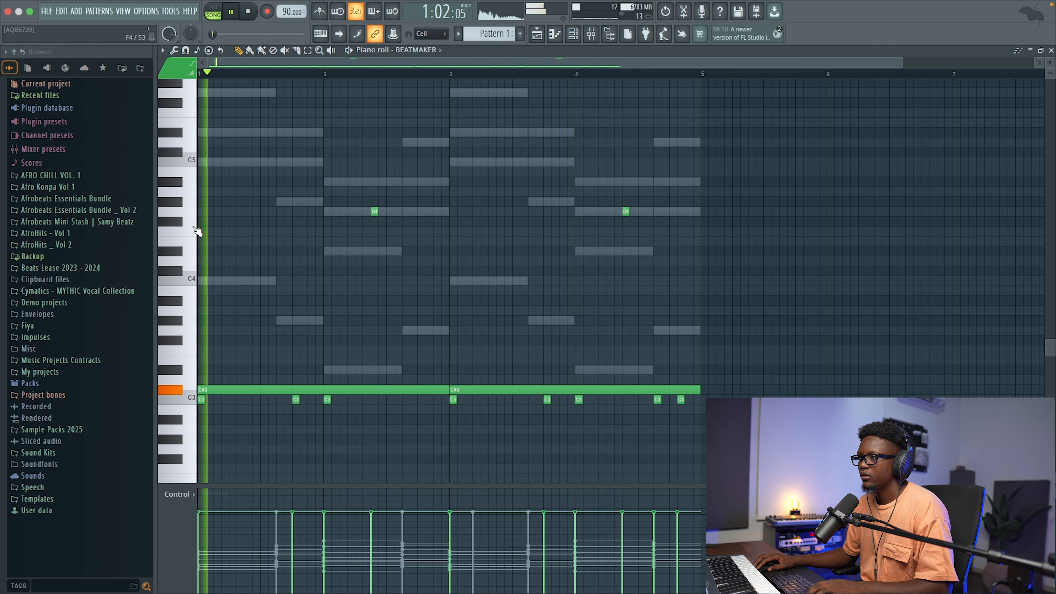
{"action": "key", "text": "space"}
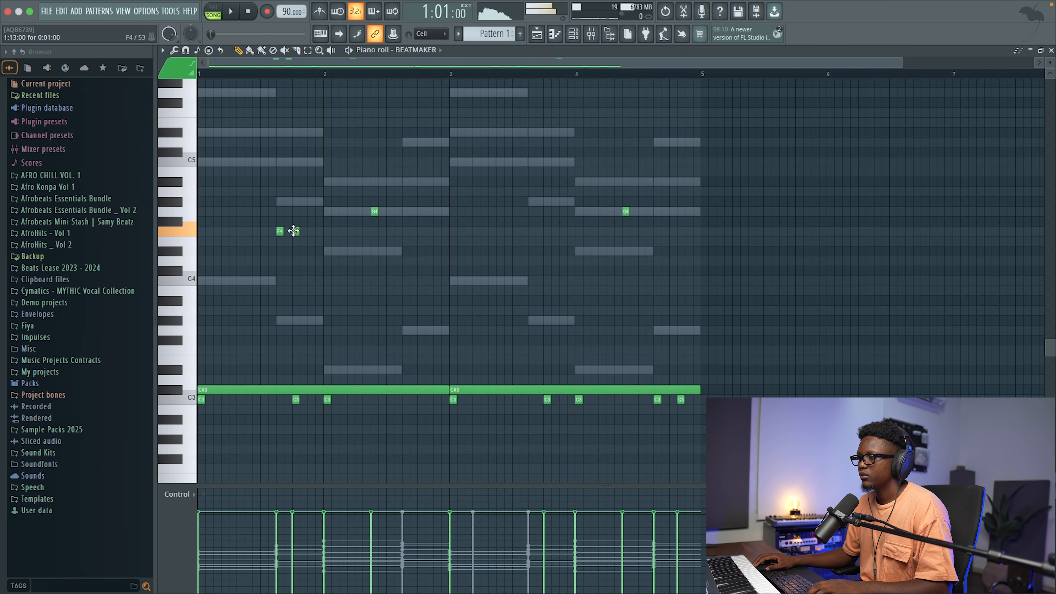
{"action": "key", "text": "space"}
{"action": "key", "text": "space"}
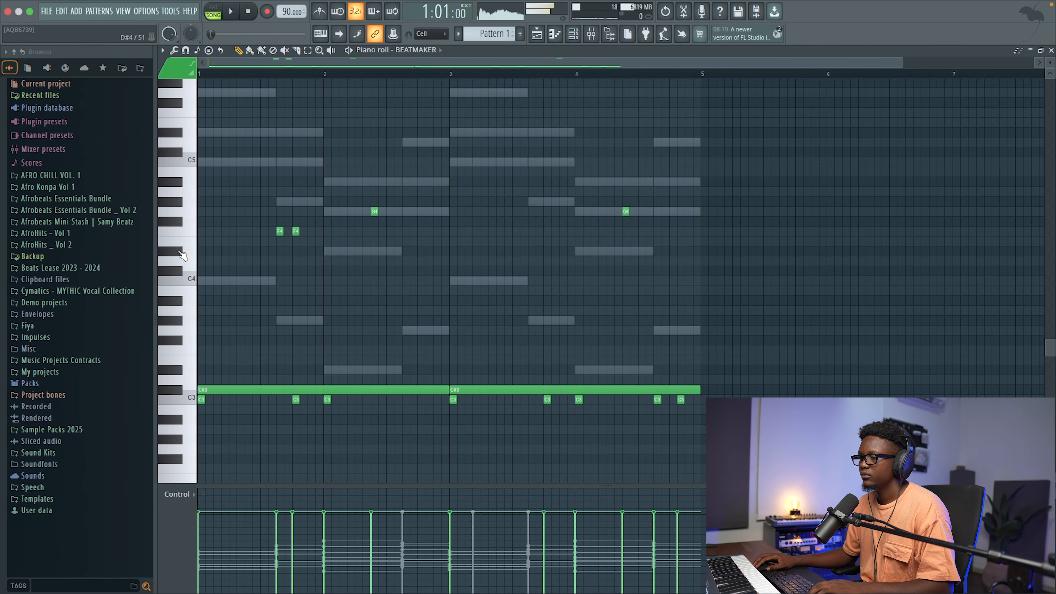
Step: Try moving the two F4 hits in bar 1 down to E4 and listen to them in the loop
{"action": "key", "text": "space"}
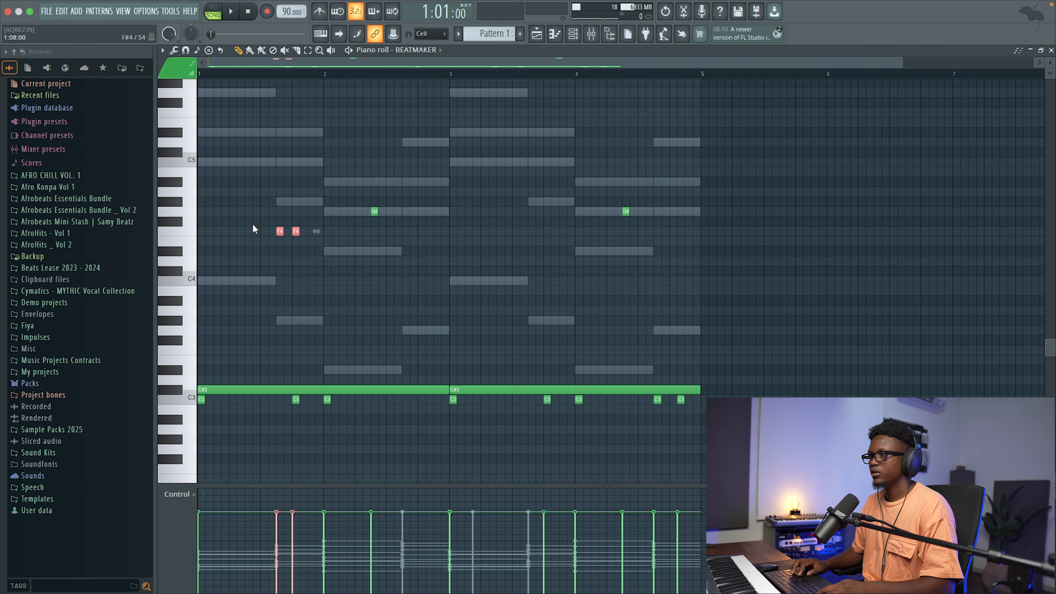
{"action": "key", "text": "space"}
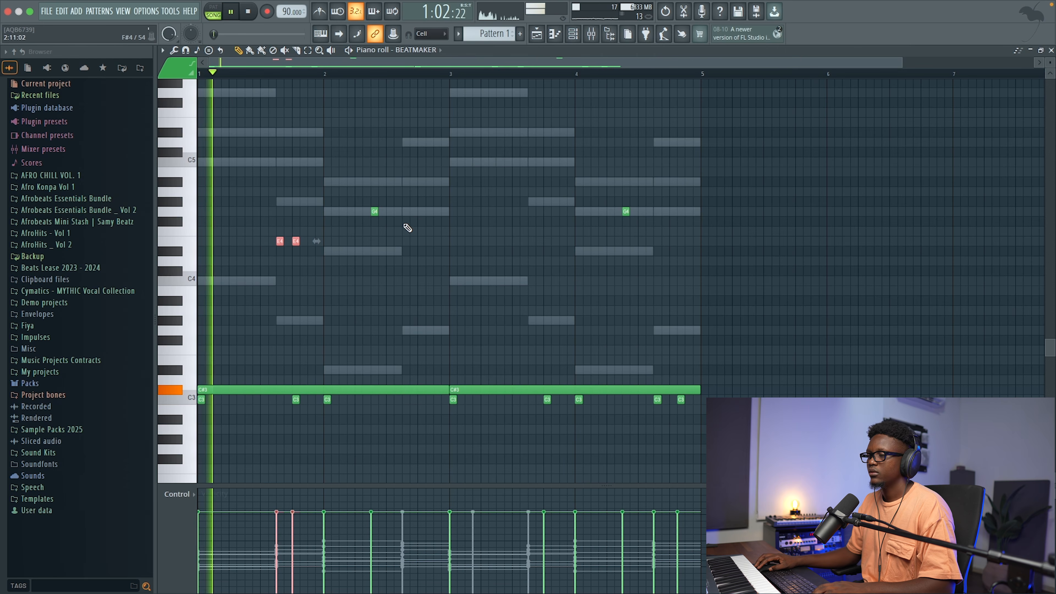
{"action": "key", "text": "space"}
{"action": "key", "text": "space"}
Step: Shift the first of the two E4 hits in bar 1 to step 12 and replay the loop
{"action": "left_click", "coordinate": [290, 226], "text": "super"}
{"action": "left_click_drag", "start_coordinate": [280, 240], "coordinate": [287, 240]}
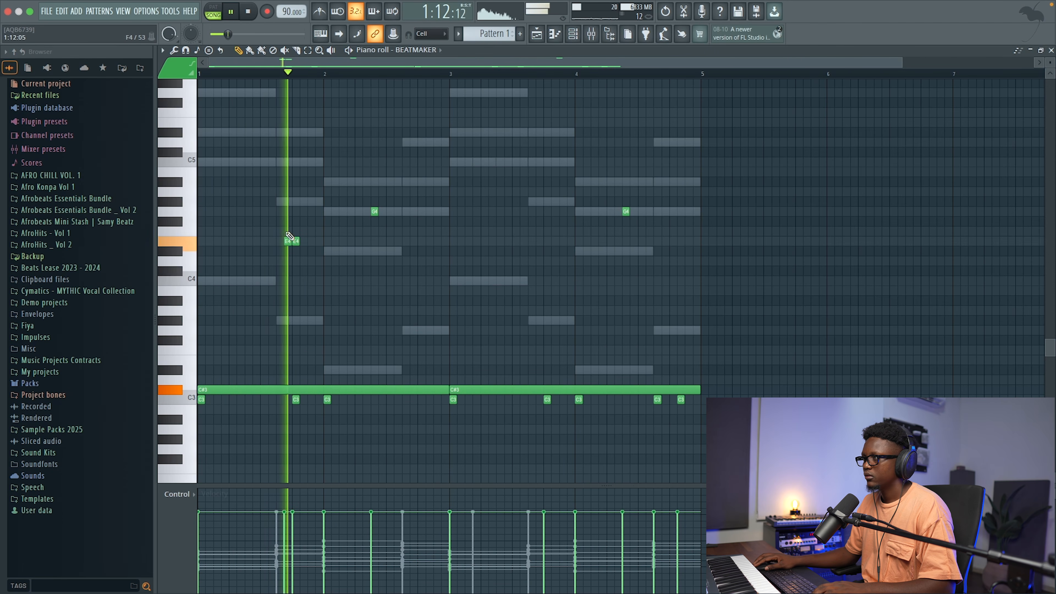
{"action": "key", "text": "space"}
{"action": "key", "text": "space"}
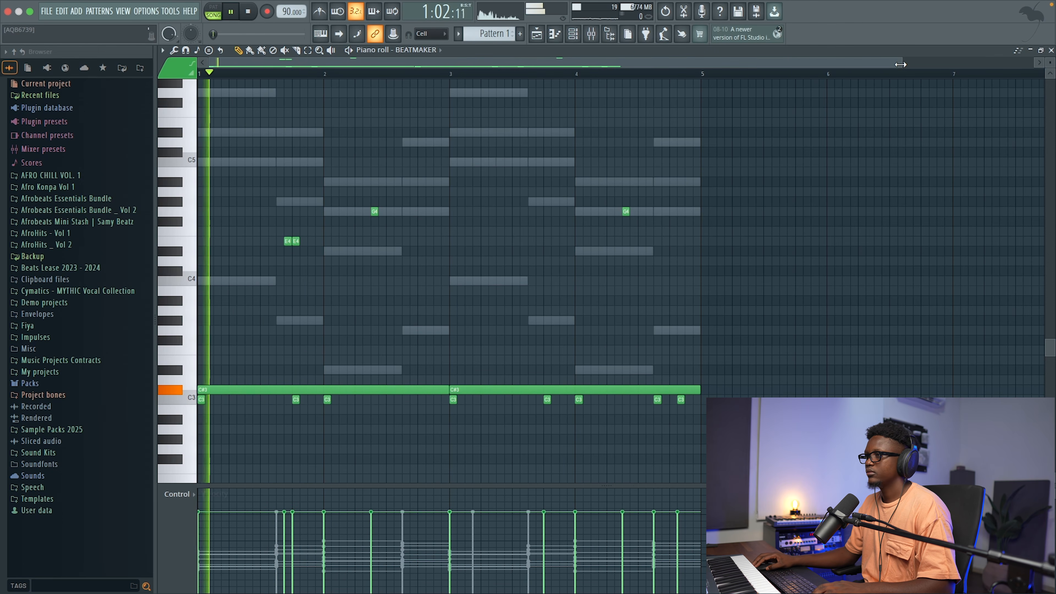
Step: Move both E4 hits in bar 1 up to F4, nudge the second one slightly later off the grid and check with playback
{"action": "scroll", "coordinate": [413, 146], "scroll_direction": "up", "scroll_amount": 3}
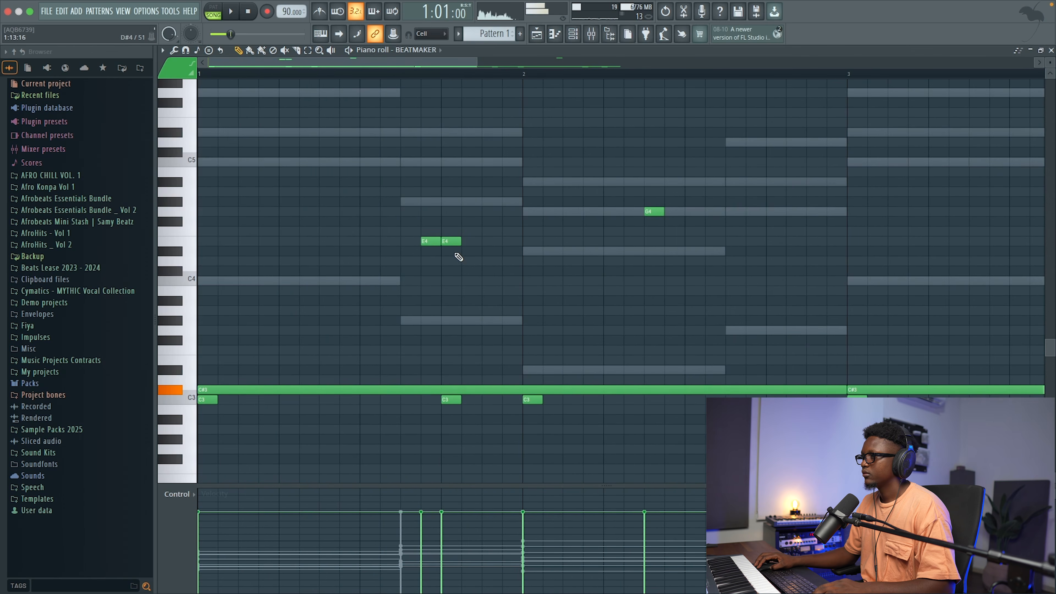
{"action": "key", "text": "space"}
{"action": "left_click_drag", "start_coordinate": [459, 255], "coordinate": [413, 217]}
{"action": "key", "text": "space"}
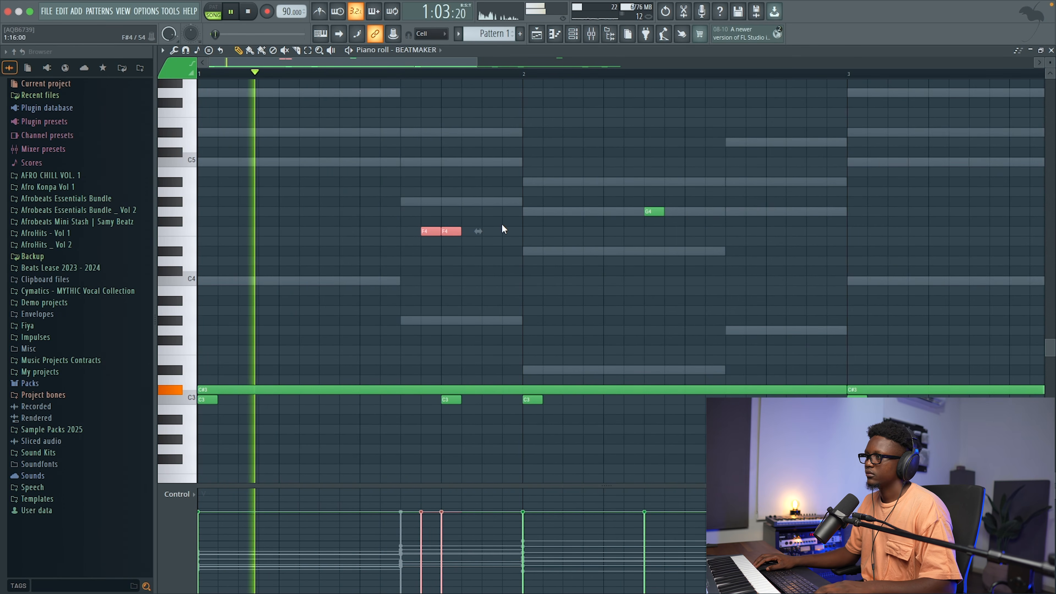
{"action": "left_click", "coordinate": [474, 222]}
{"action": "key", "text": "space"}
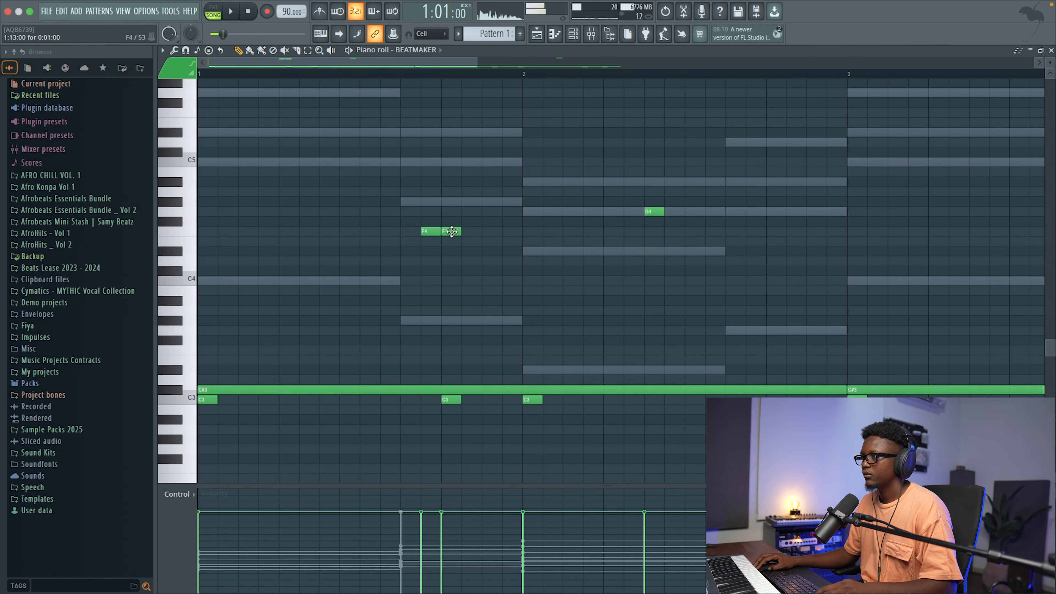
{"action": "key", "text": "space"}
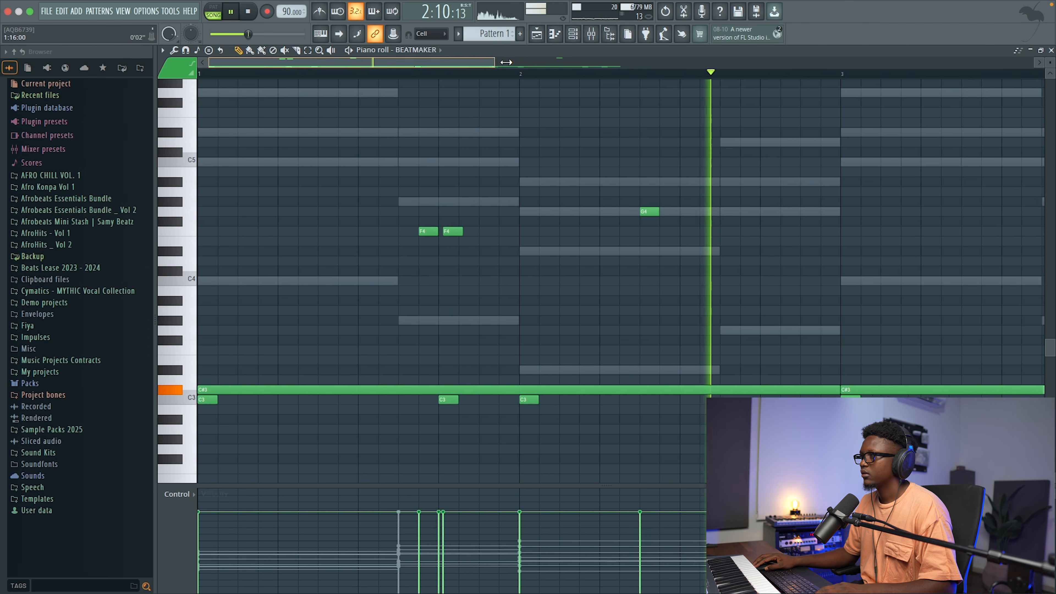
Step: Duplicate the pair of F4 hits from bar 1 to the same position in bar 3 and play the loop
{"action": "left_click_drag", "start_coordinate": [478, 64], "coordinate": [703, 63]}
{"action": "left_click_drag", "start_coordinate": [558, 75], "coordinate": [199, 74]}
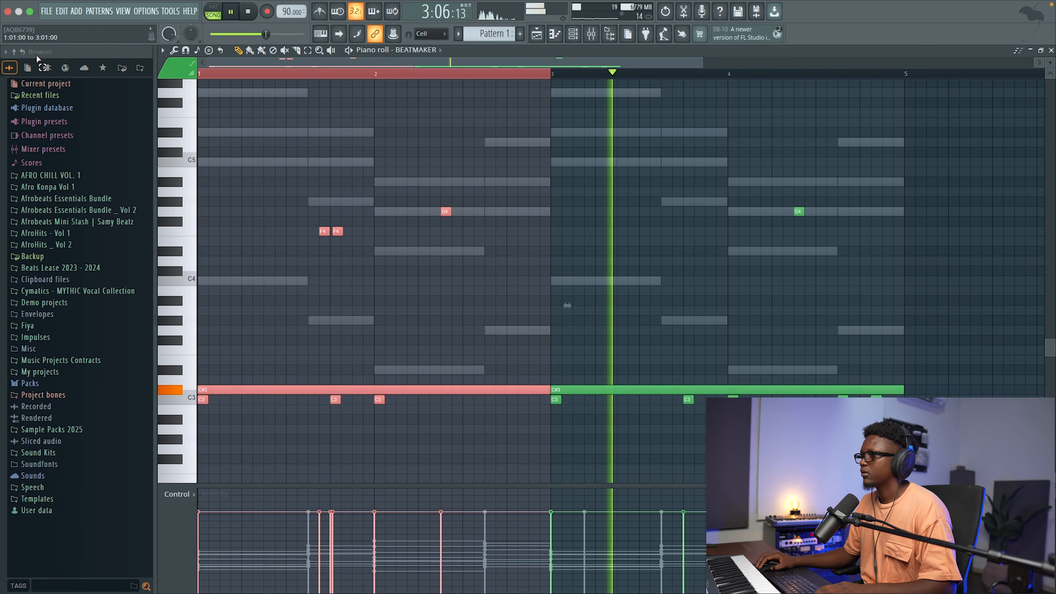
{"action": "key", "text": "space"}
{"action": "key", "text": "ctrl+b"}
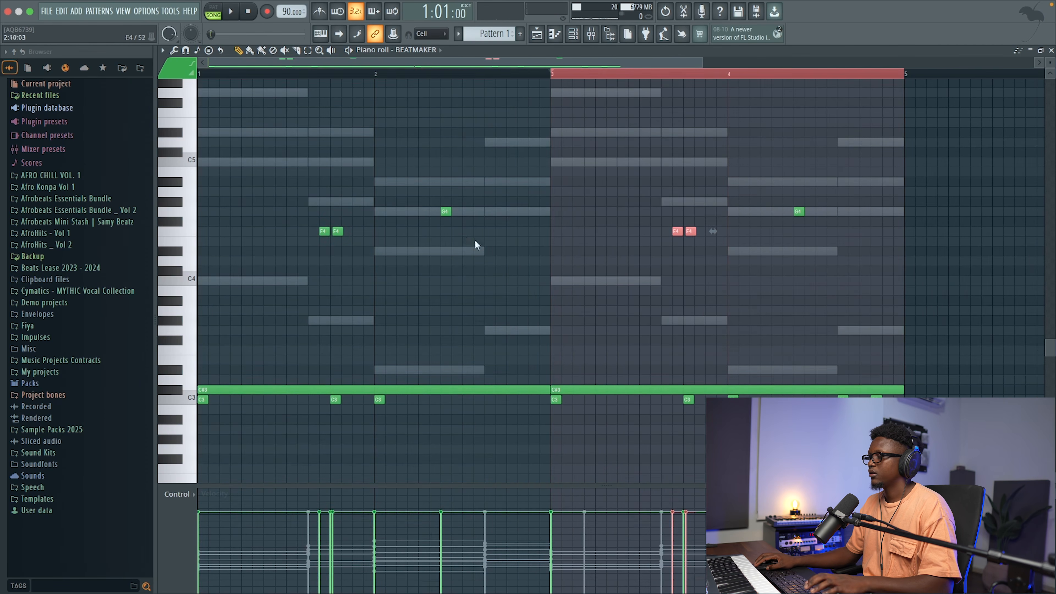
{"action": "key", "text": "space"}
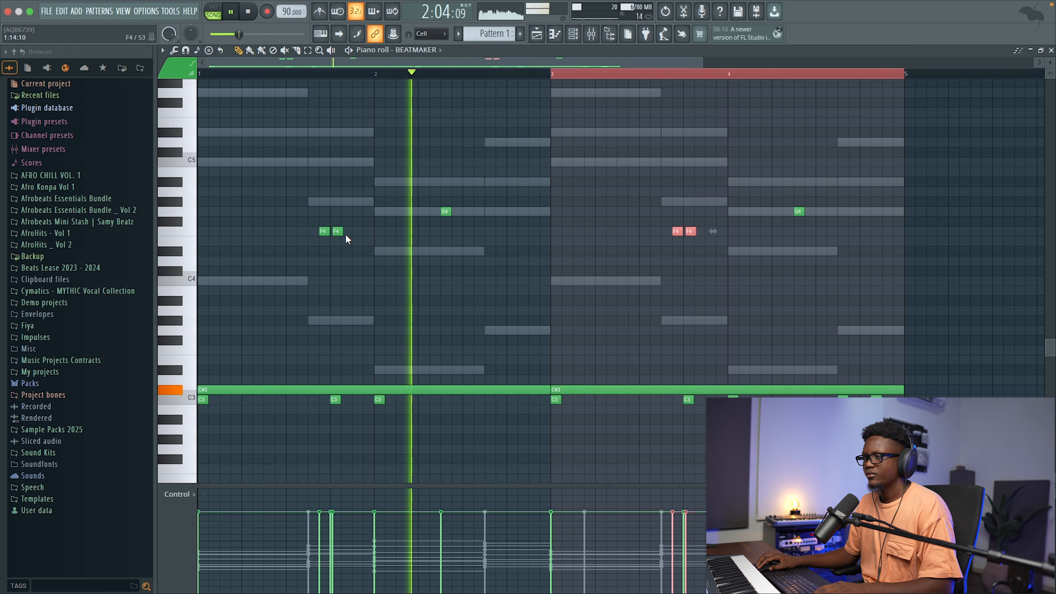
Step: Place a one-step D5 hit at the start of bar 1, set its velocity to 47% and check it with playback
{"action": "key", "text": "space"}
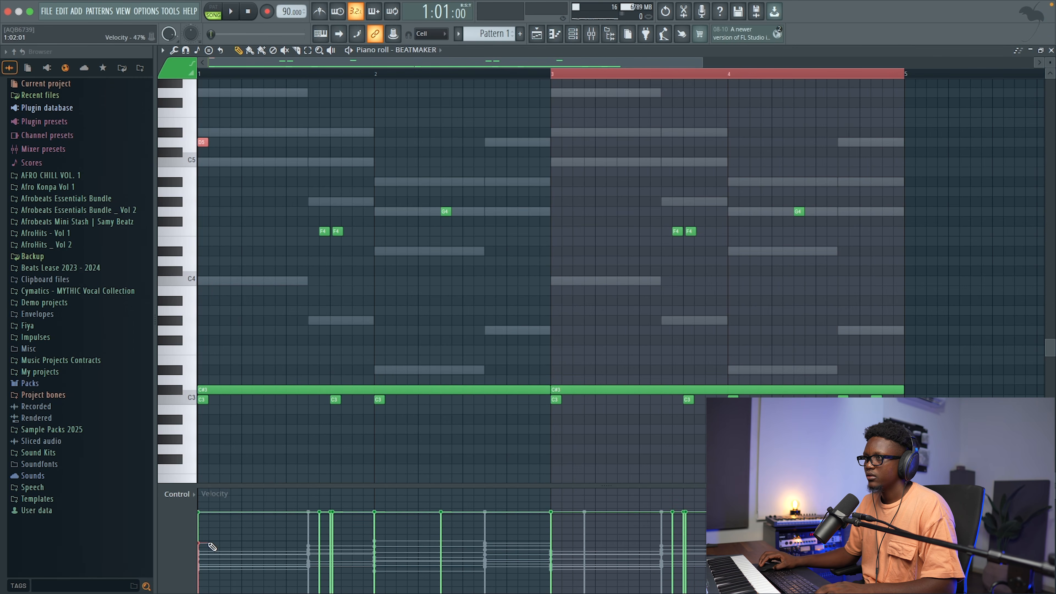
{"action": "key", "text": "space"}
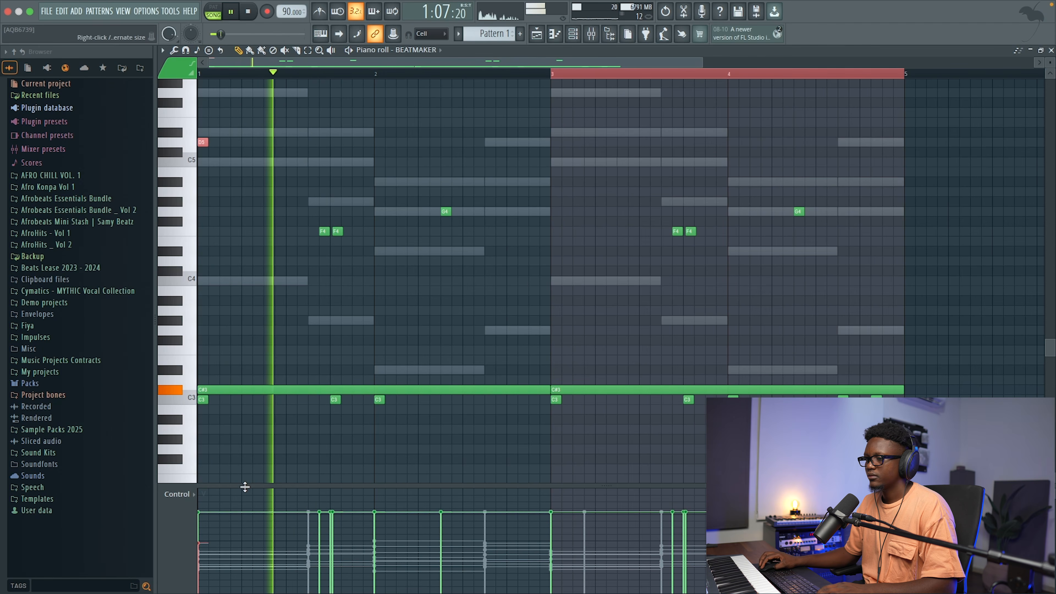
{"action": "key", "text": "space"}
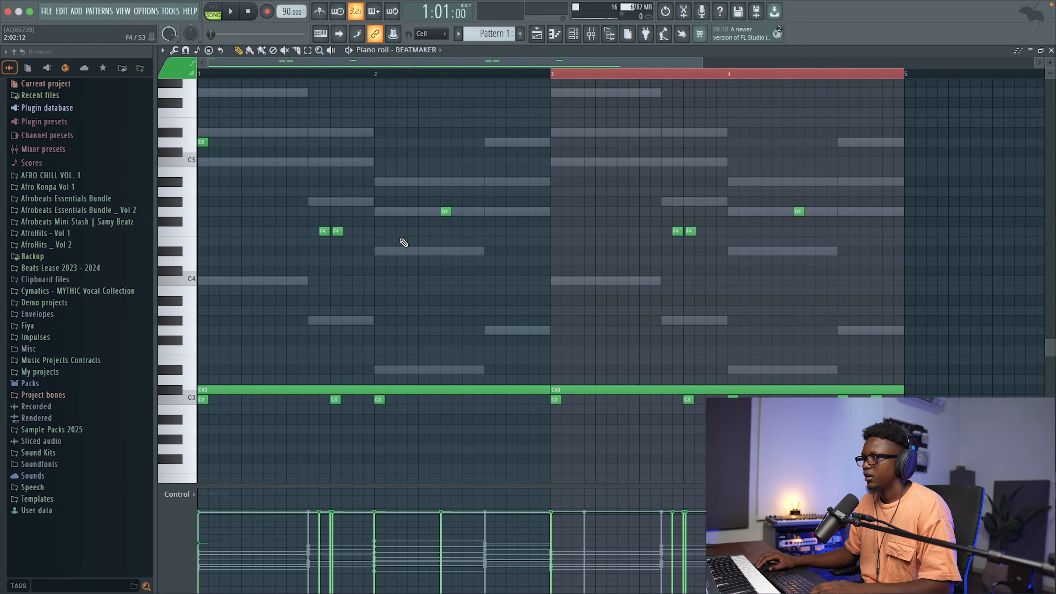
Step: Return to the playlist and duplicate the Pattern 1 and Oblata_Track 1 clips into bars 5 to 8
{"action": "key", "text": "space"}
{"action": "key", "text": "F7"}
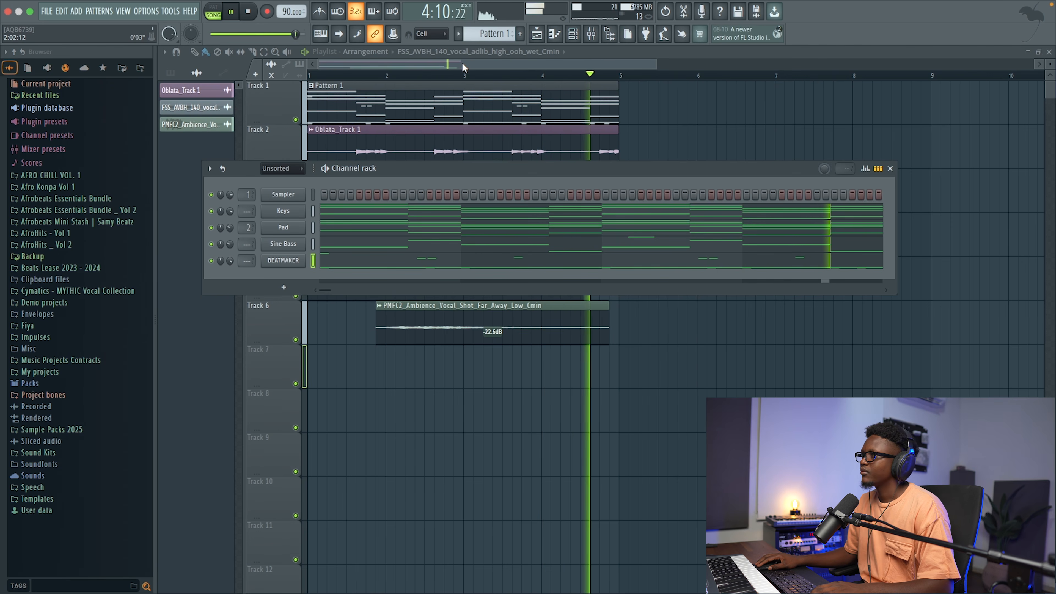
{"action": "key", "text": "F6"}
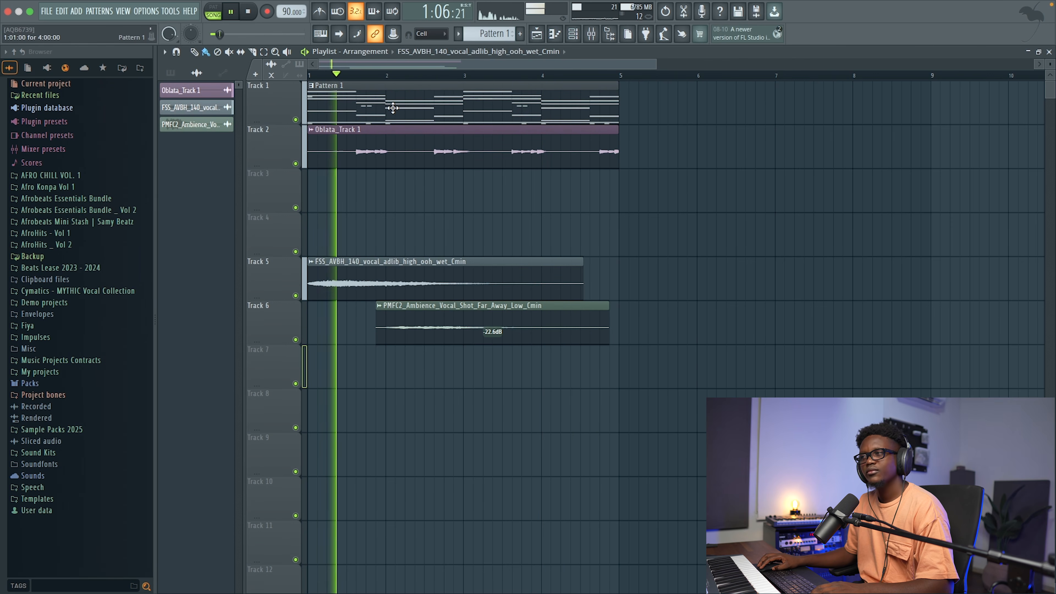
{"action": "left_click_drag", "start_coordinate": [653, 212], "coordinate": [294, 87]}
{"action": "key", "text": "super+b"}
{"action": "key", "text": "space"}
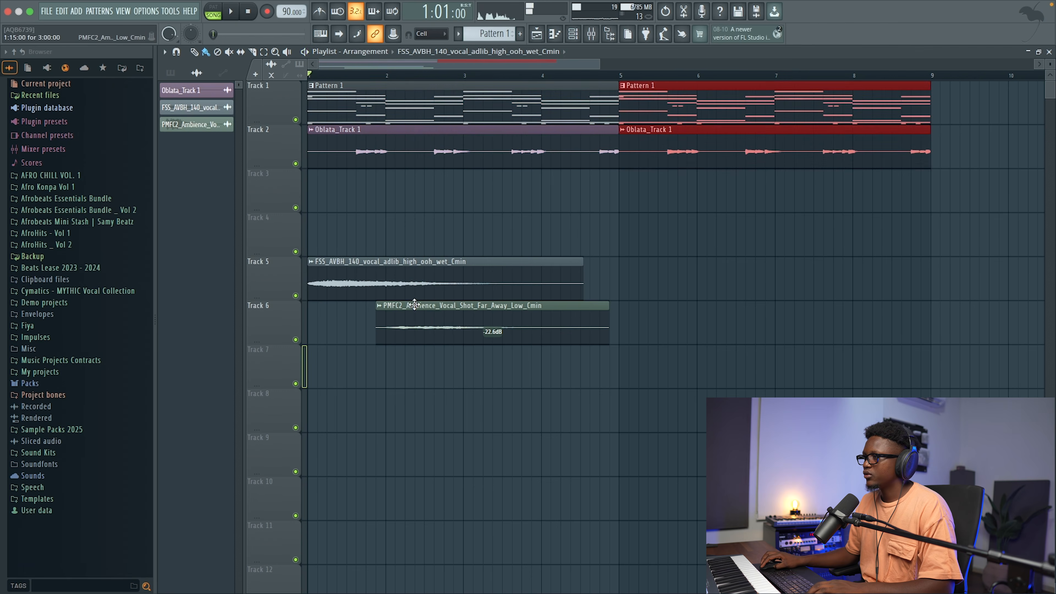
Step: Check the vocal clips' settings during playback, then duplicate the clips on Tracks 5 and 6 into bars 5 to 8
{"action": "double_click", "coordinate": [416, 320]}
{"action": "key", "text": "space"}
{"action": "left_click", "coordinate": [482, 117]}
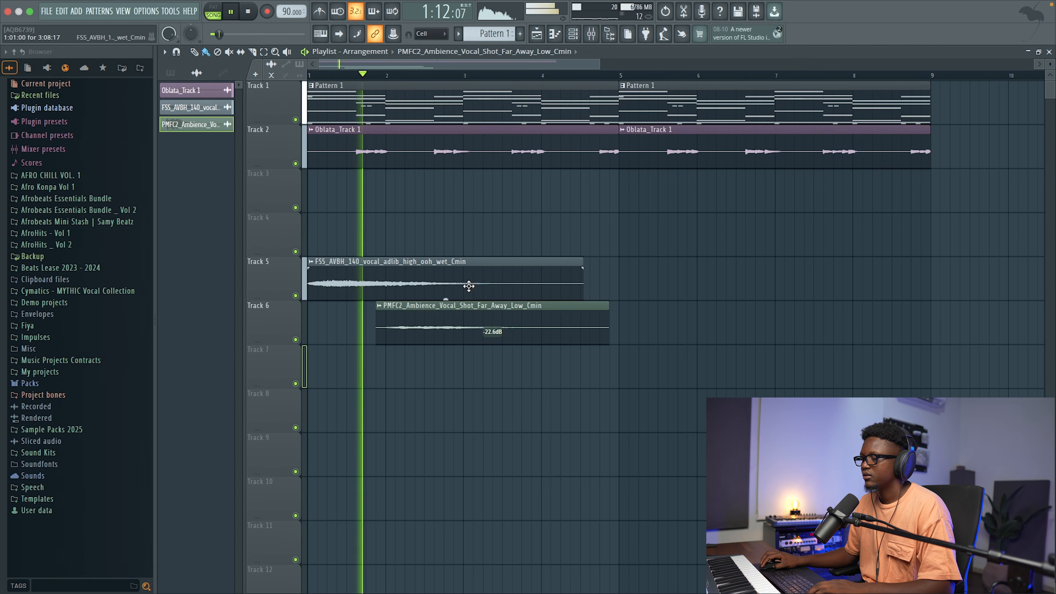
{"action": "double_click", "coordinate": [424, 267]}
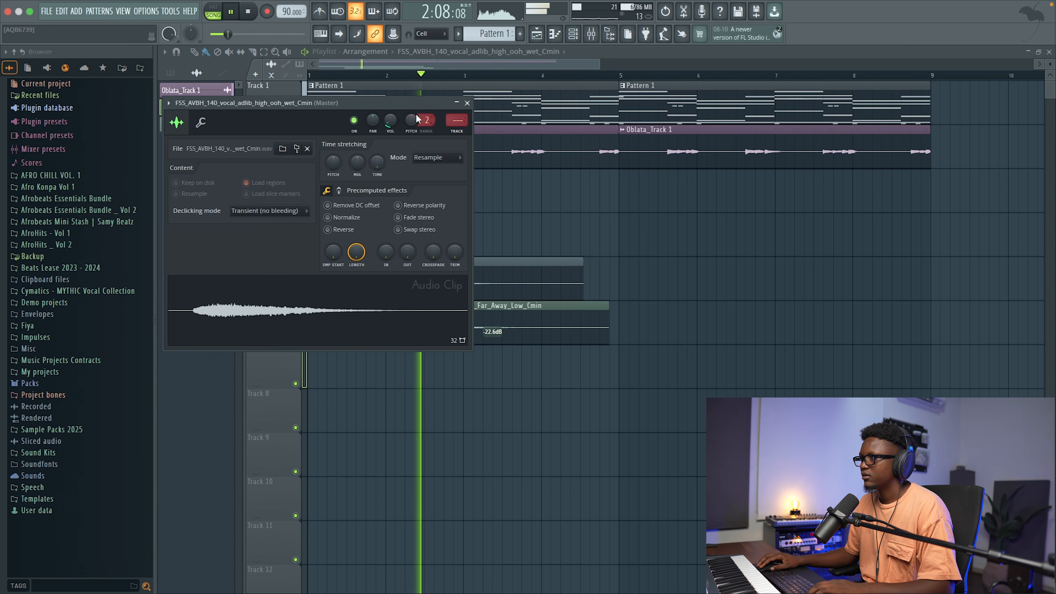
{"action": "left_click", "coordinate": [467, 103]}
{"action": "left_click_drag", "start_coordinate": [653, 354], "coordinate": [698, 303]}
{"action": "key", "text": "space"}
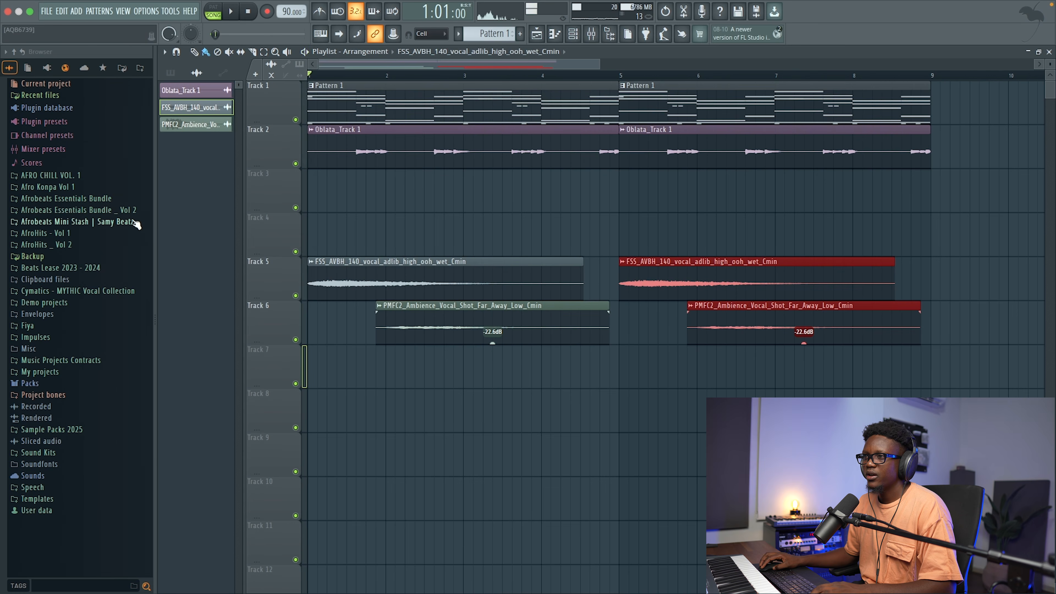
Step: Add the Kata Kata crash from Afrobeats Essentials Bundle _ Vol 2's Suka _ Amapiano folder to Track 4 at bar 1, trimming its end to bar 9
{"action": "left_click", "coordinate": [86, 221]}
{"action": "left_click", "coordinate": [71, 210]}
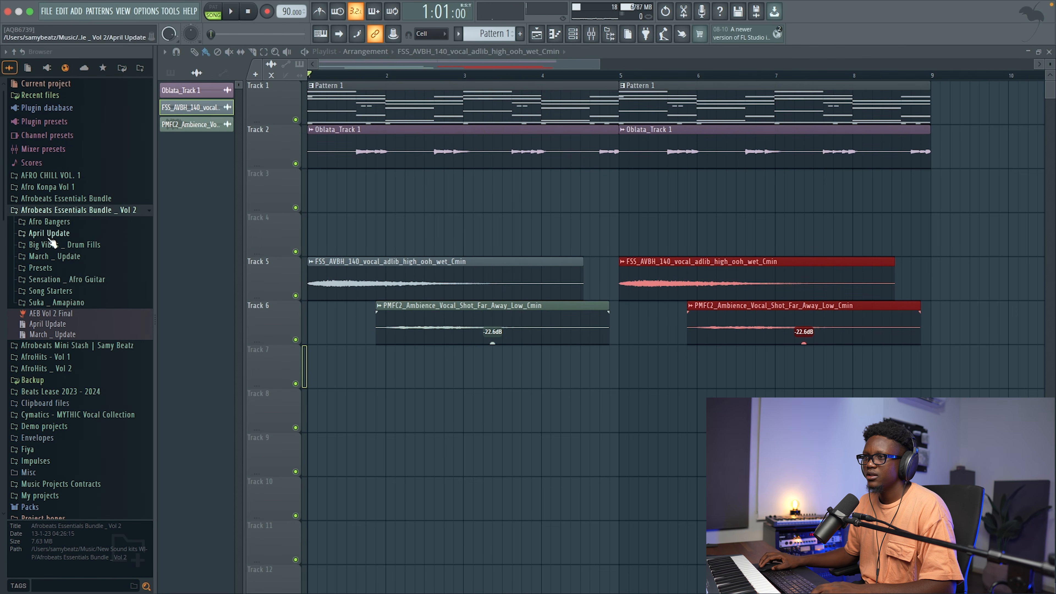
{"action": "left_click", "coordinate": [67, 303]}
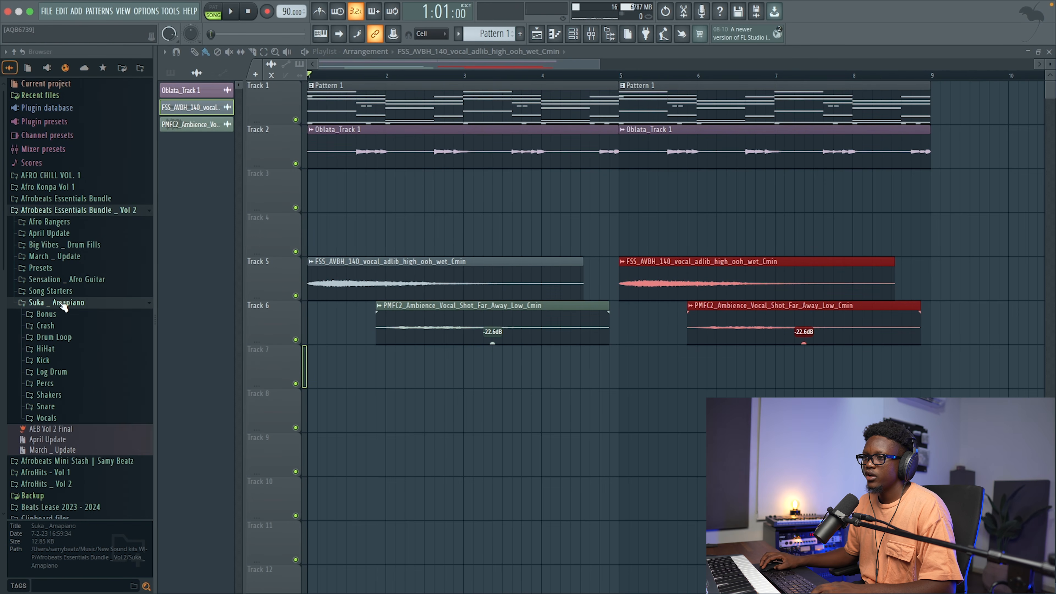
{"action": "left_click", "coordinate": [68, 327]}
{"action": "left_click_drag", "start_coordinate": [63, 357], "coordinate": [432, 234]}
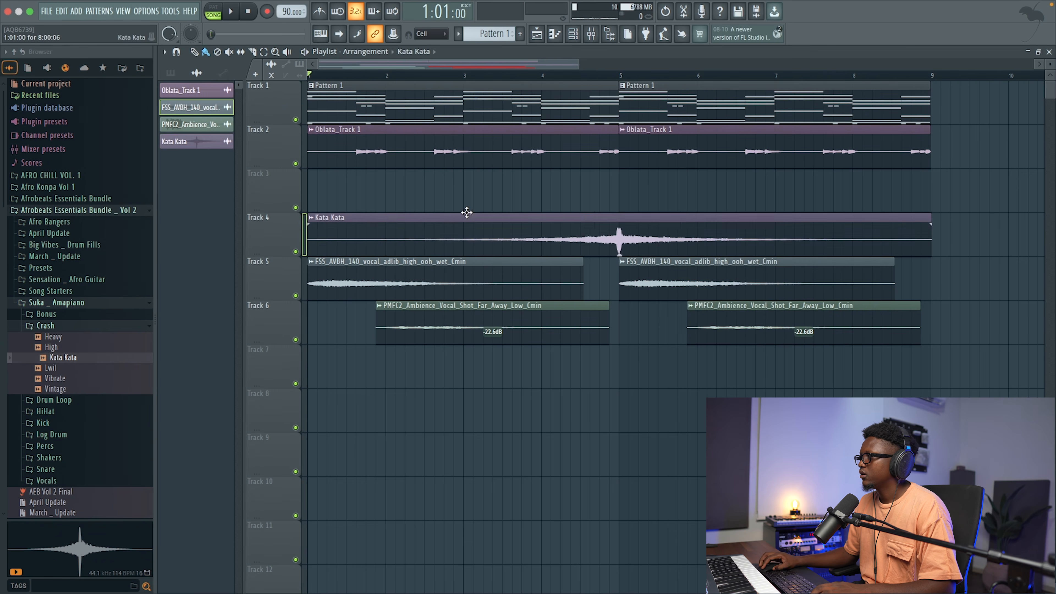
{"action": "left_click_drag", "start_coordinate": [931, 217], "coordinate": [928, 217]}
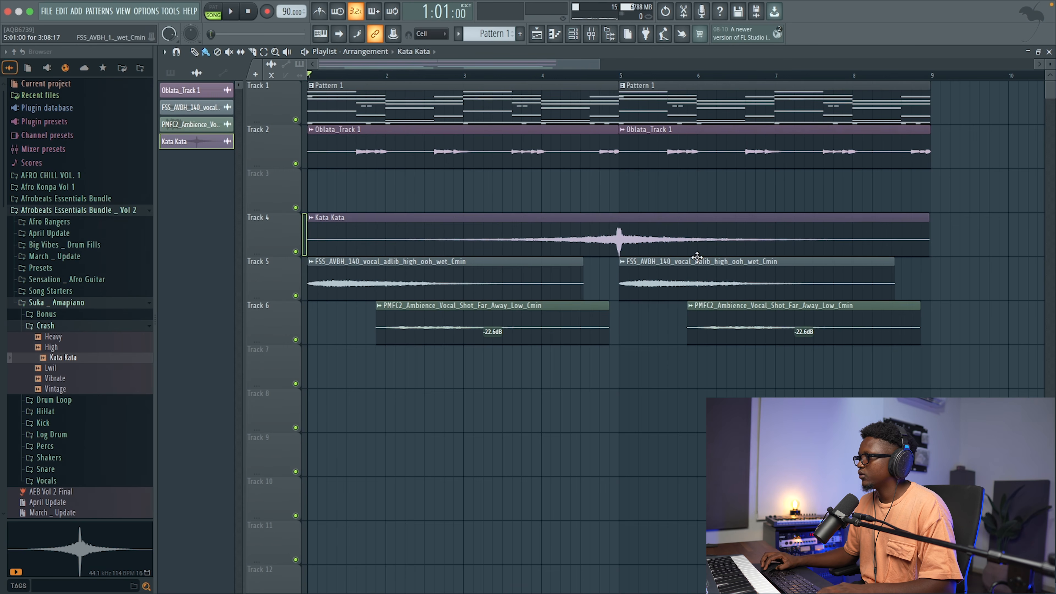
Step: Set the Kata Kata crash clip's gain to -13.5 dB, check its sample settings and play back the eight-bar arrangement
{"action": "key", "text": "space"}
{"action": "mouse_move", "coordinate": [619, 255]}
{"action": "left_mouse_down"}
{"action": "mouse_move", "coordinate": [620, 279]}
{"action": "mouse_move", "coordinate": [619, 256]}
{"action": "left_mouse_up"}
{"action": "double_click", "coordinate": [625, 226]}
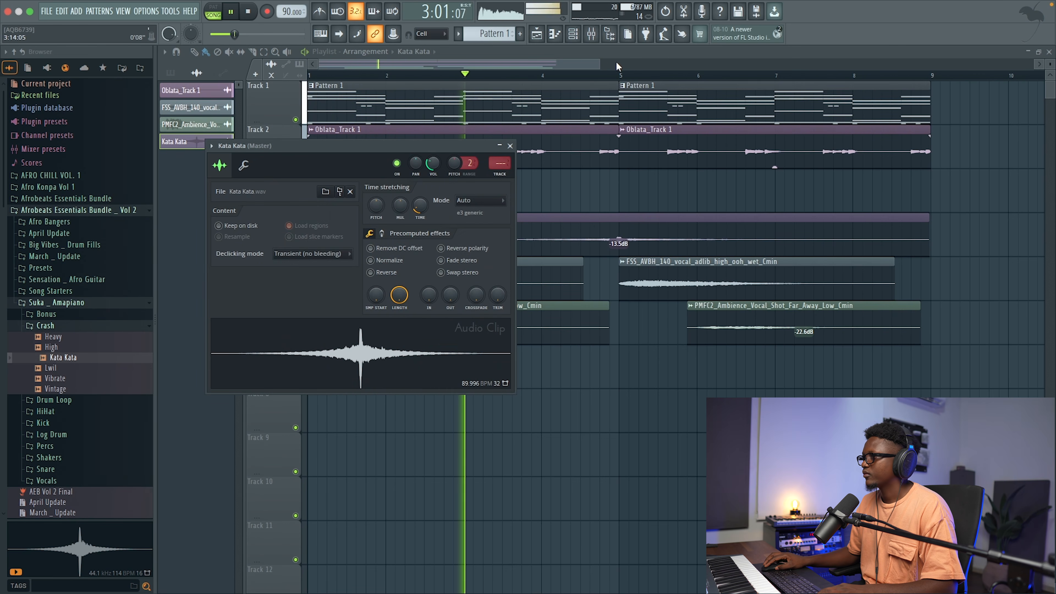
{"action": "left_click_drag", "start_coordinate": [599, 64], "coordinate": [739, 85]}
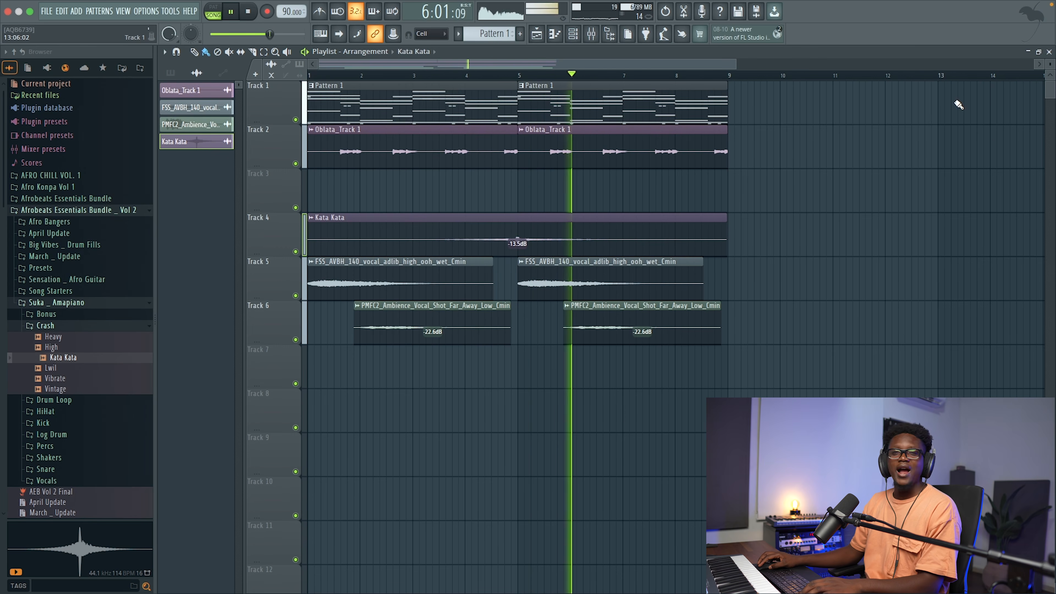
{"action": "left_click_drag", "start_coordinate": [1052, 65], "coordinate": [1052, 63]}
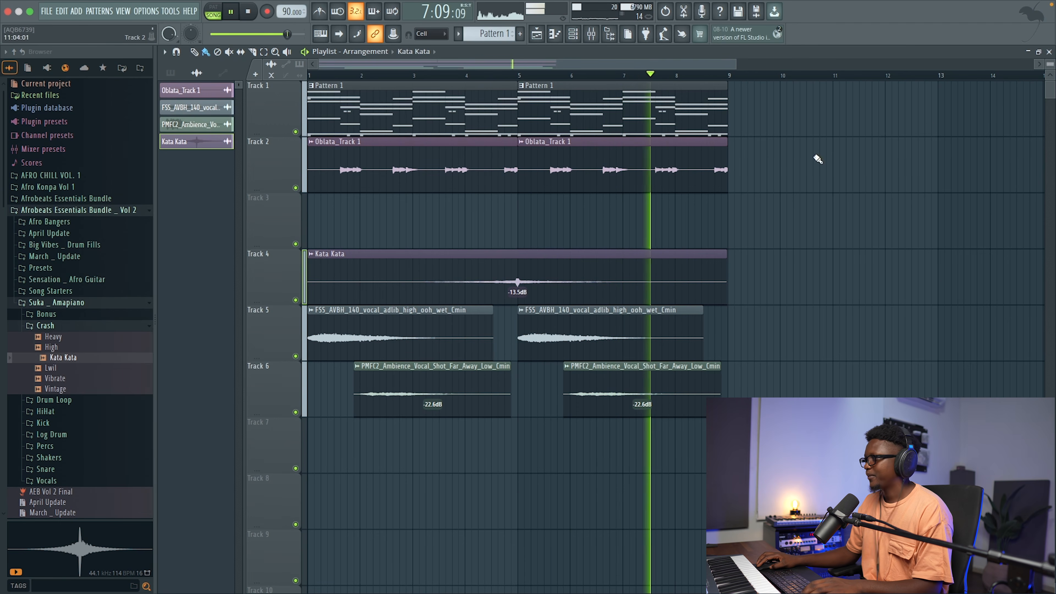
{"action": "key", "text": "space"}
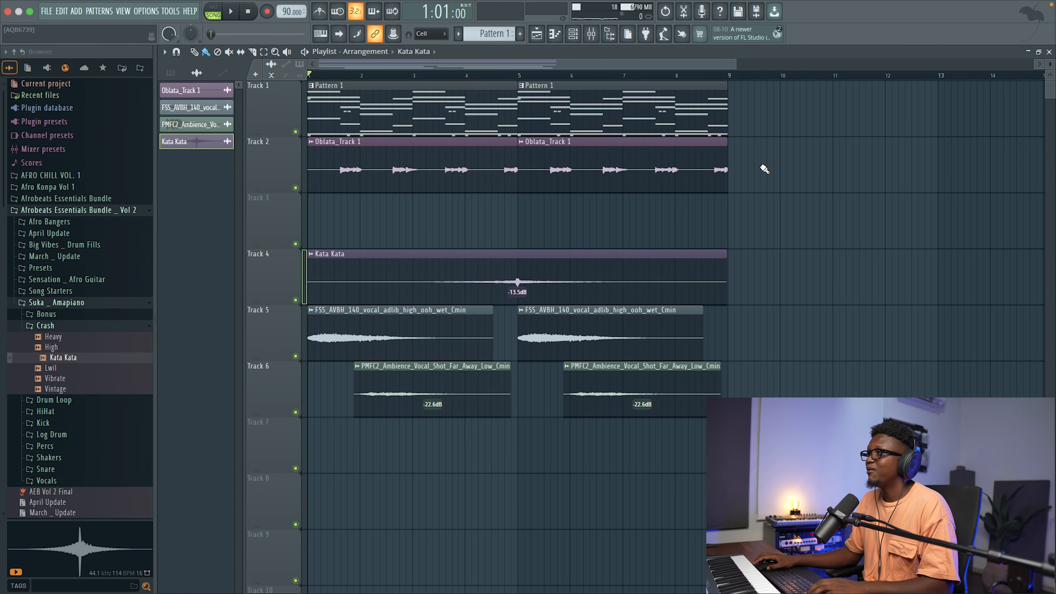
Step: Show all channels in the channel rack, listen to BEATMAKER on its own and open its plugin window
{"action": "left_click", "coordinate": [574, 35]}
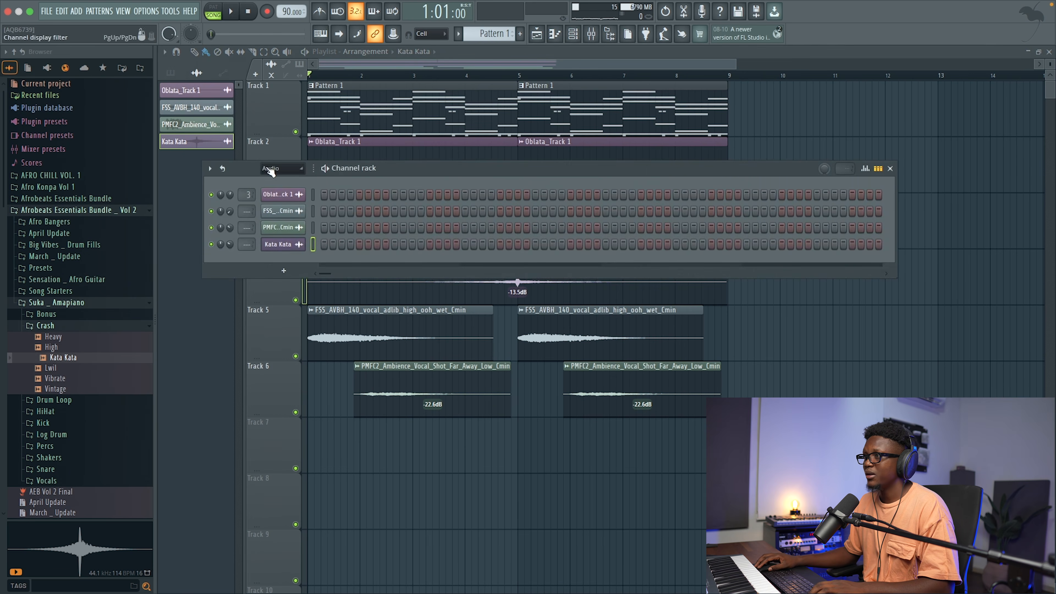
{"action": "left_click", "coordinate": [278, 181]}
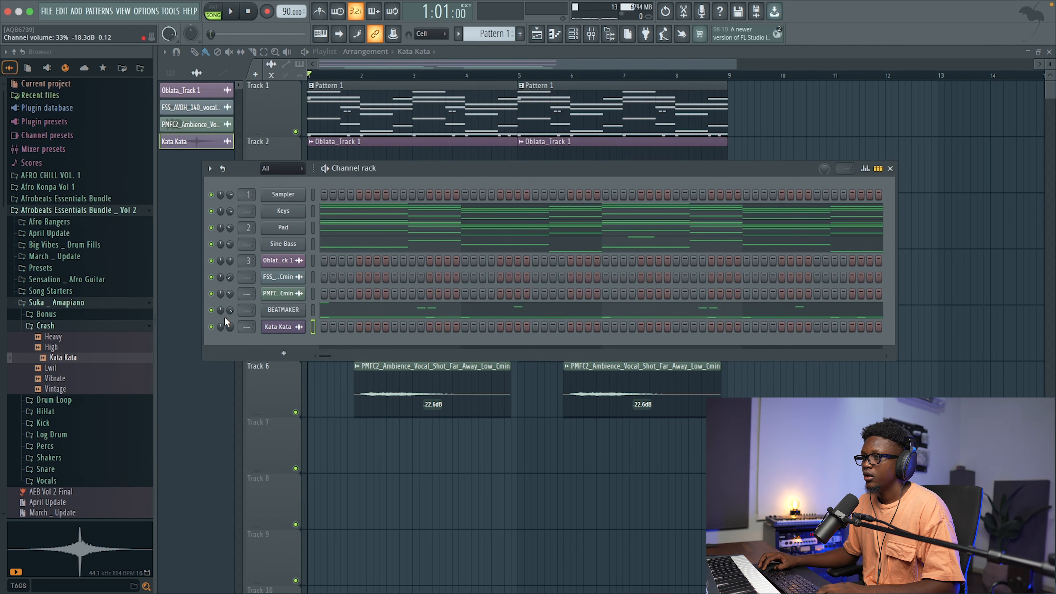
{"action": "key", "text": "space"}
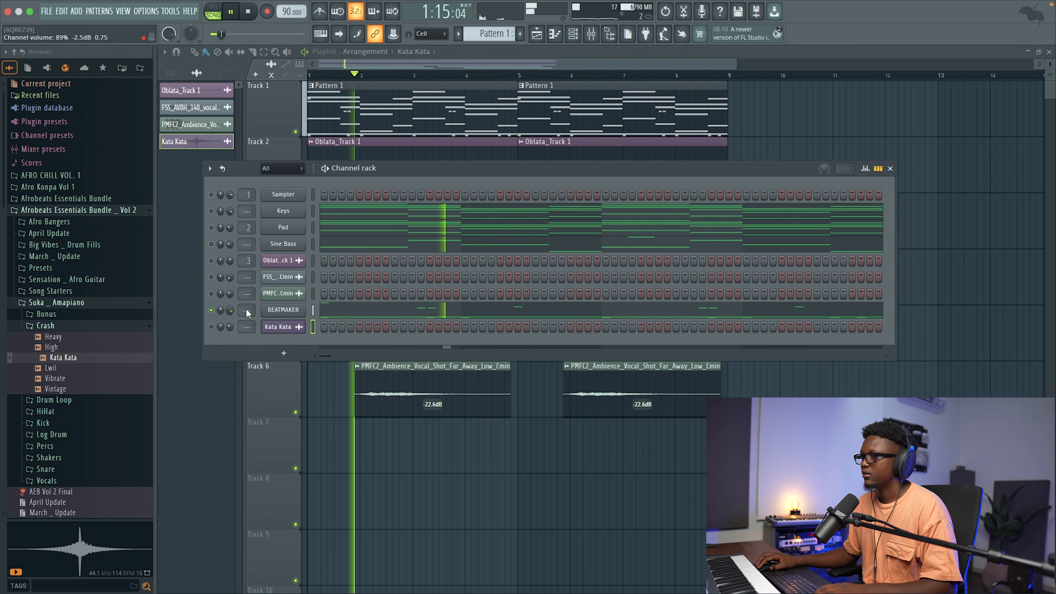
{"action": "left_click", "coordinate": [296, 310]}
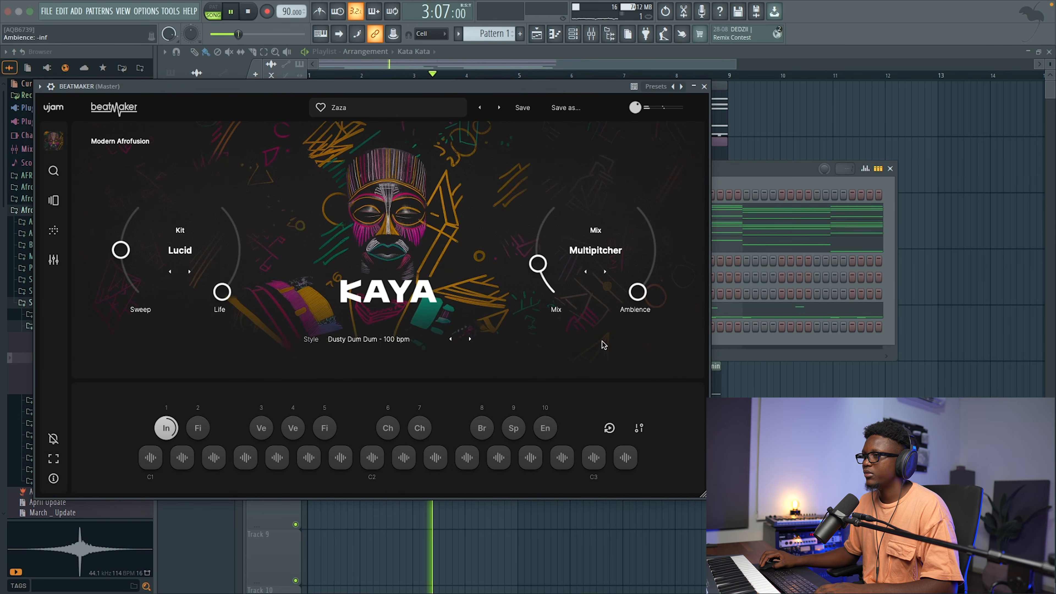
Step: Try BEATMAKER's Life control and Multipitcher Mix amounts such as 72% and 44% during playback
{"action": "left_click_drag", "start_coordinate": [219, 291], "coordinate": [230, 224]}
{"action": "mouse_move", "coordinate": [541, 268]}
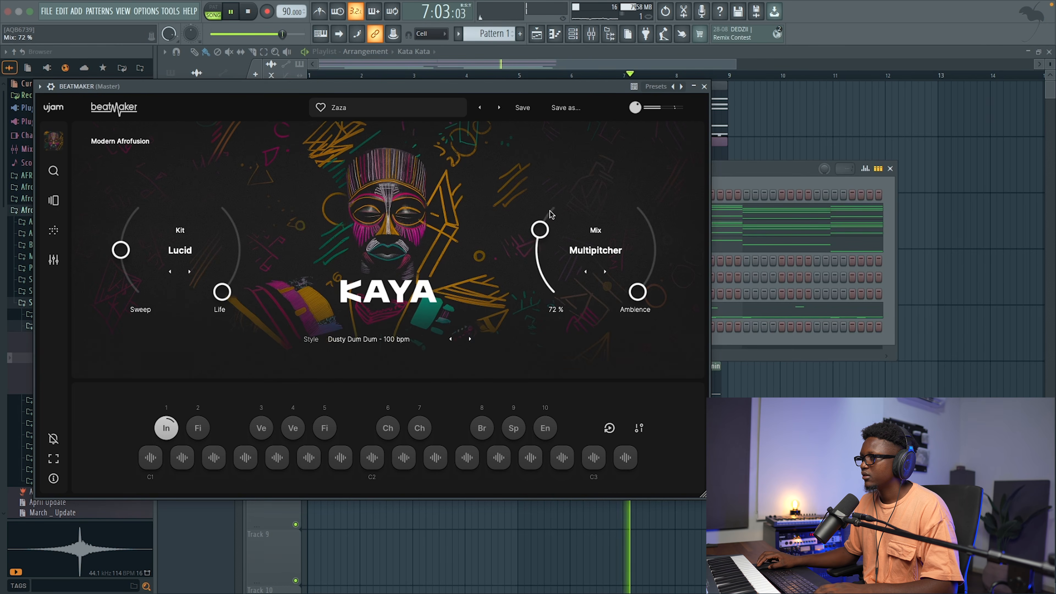
{"action": "key", "text": "space"}
{"action": "left_click_drag", "start_coordinate": [541, 225], "coordinate": [541, 258]}
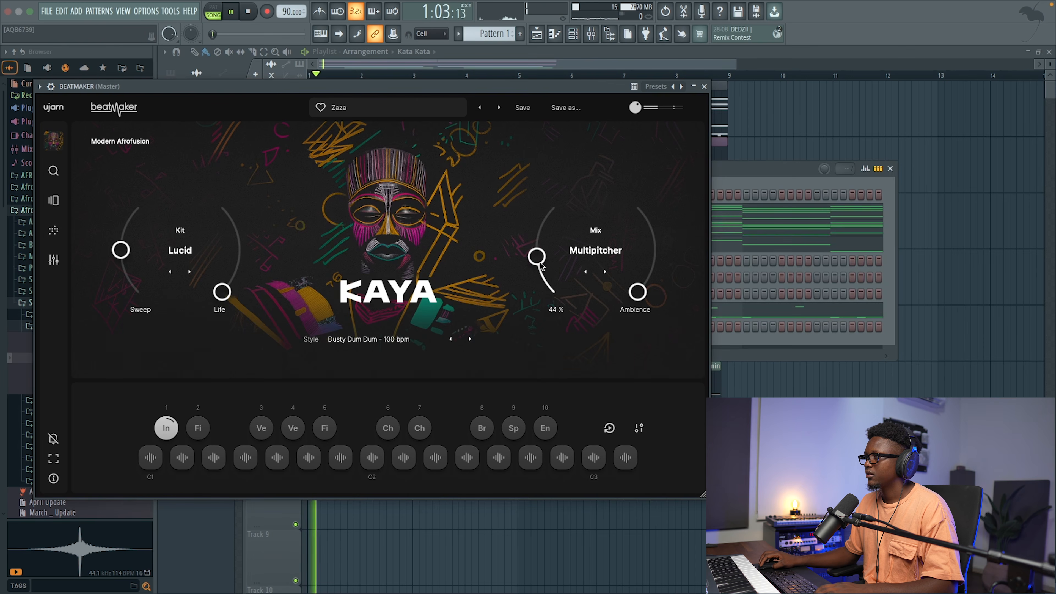
{"action": "left_click", "coordinate": [499, 108]}
{"action": "key", "text": "space"}
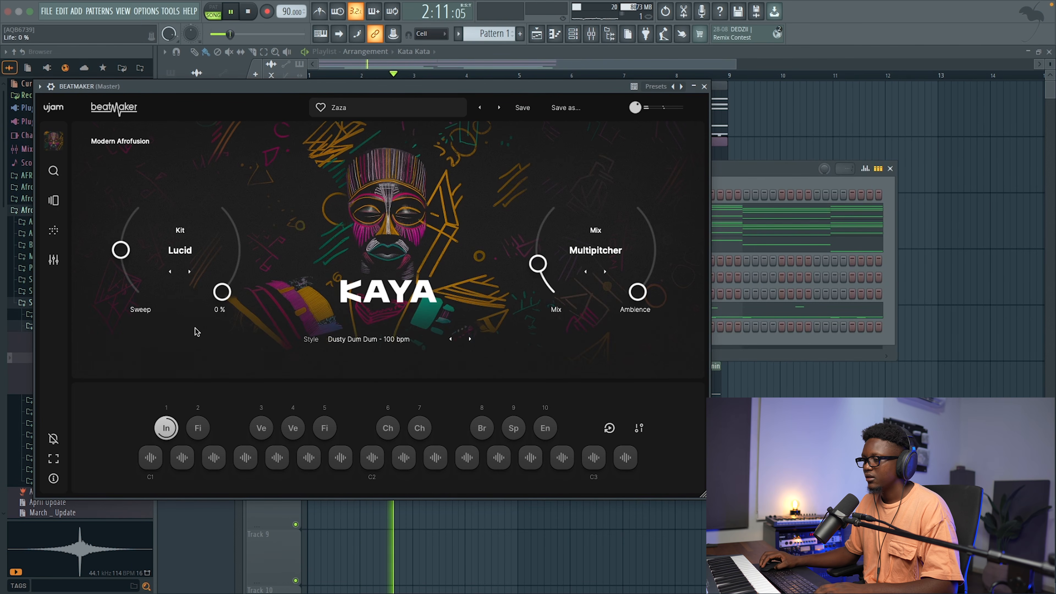
Step: Close BEATMAKER and play back the eight-bar loop with all channels active
{"action": "left_click", "coordinate": [704, 87]}
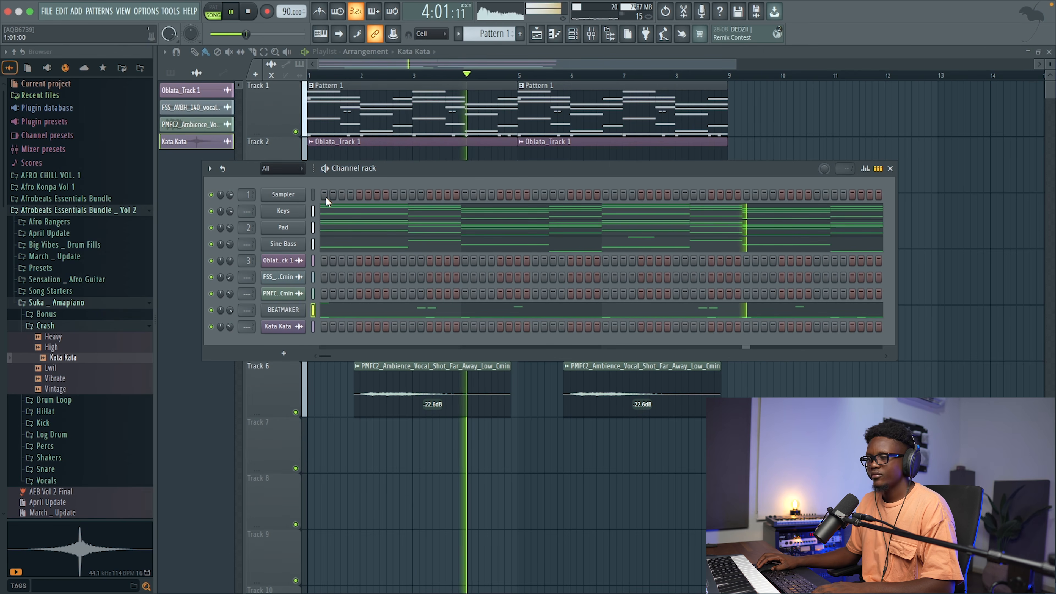
{"action": "left_click", "coordinate": [518, 62]}
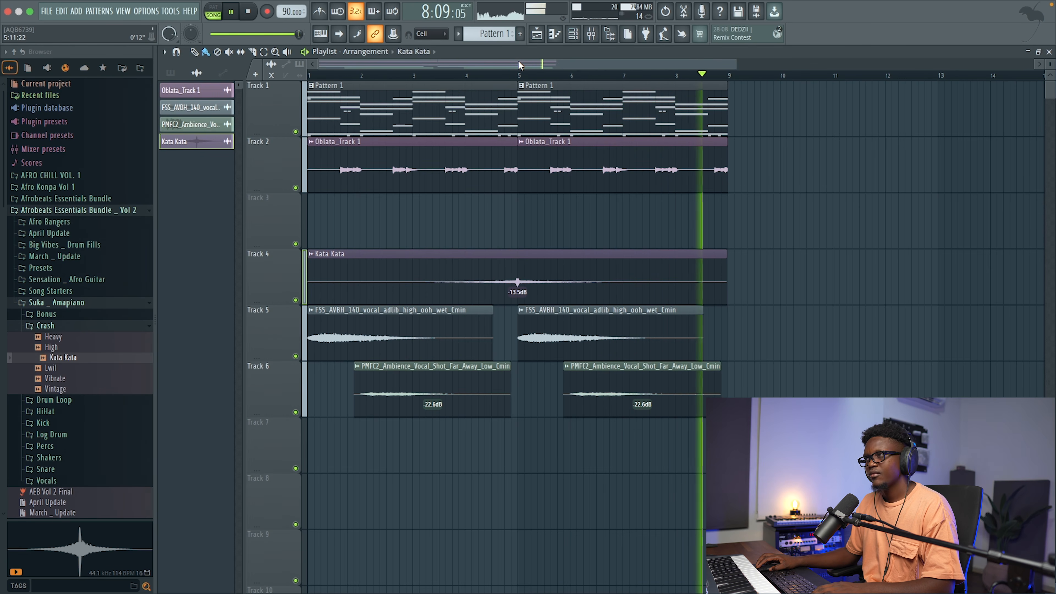
{"action": "key", "text": "space"}
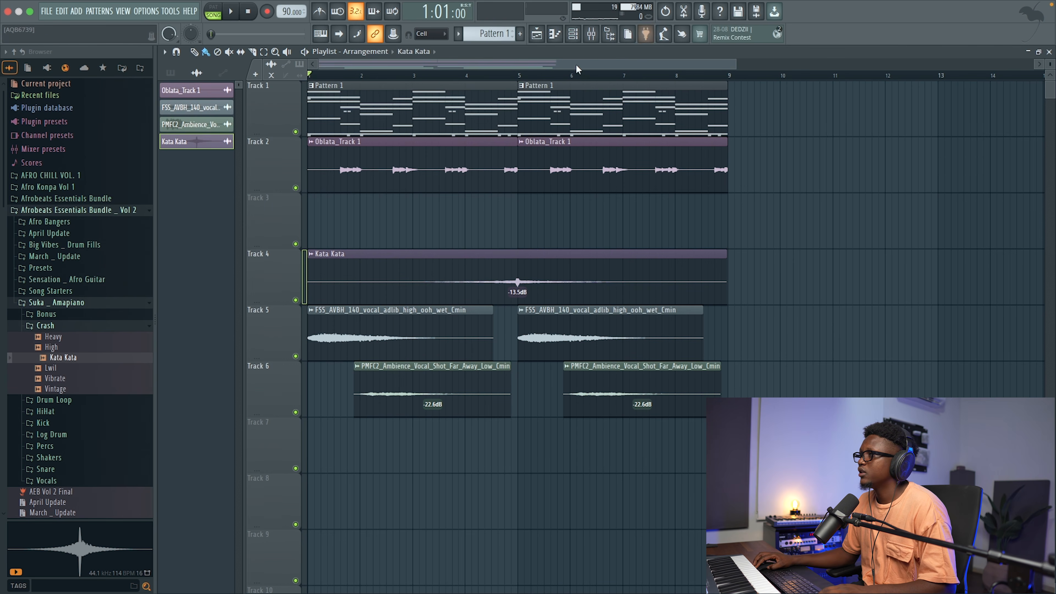
Step: Play the full 24-bar arrangement and review the split pattern, crash, guitar and vocal clips across Tracks 1 to 12
{"action": "key", "text": "F6"}
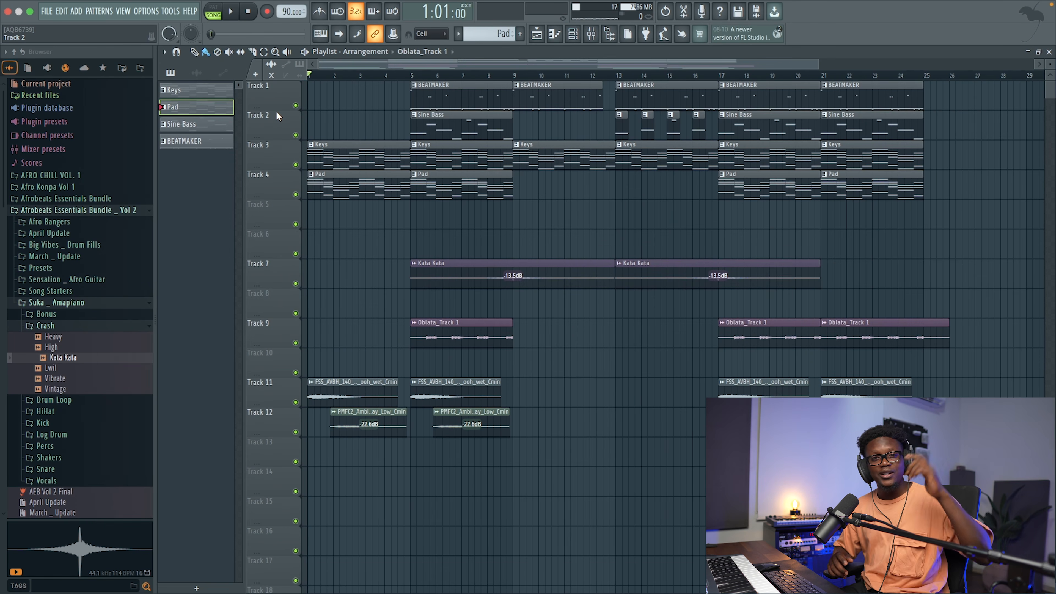
{"action": "key", "text": "space"}
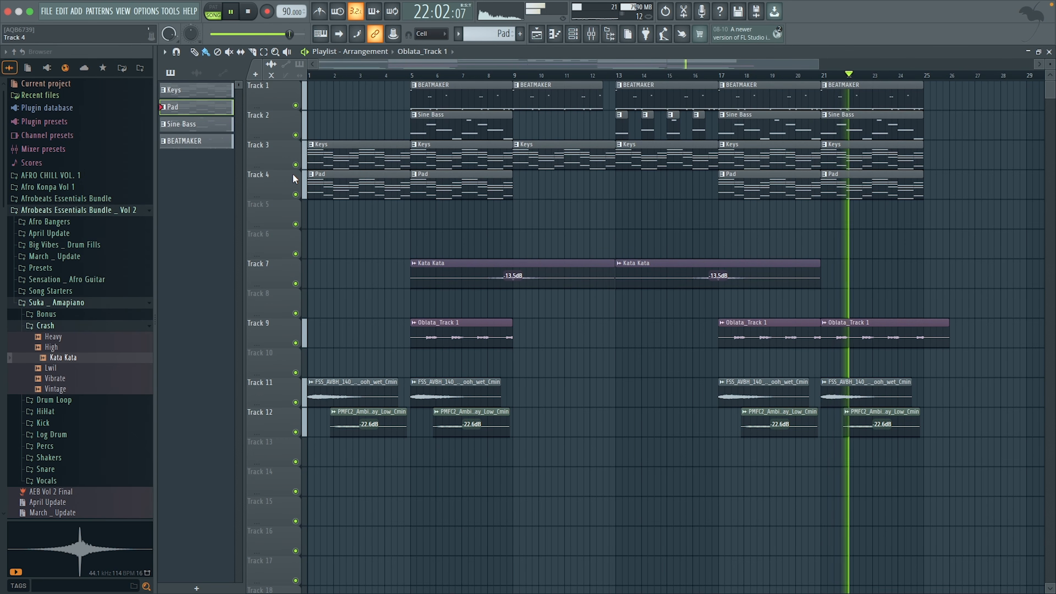
{"action": "scroll", "coordinate": [293, 176], "scroll_direction": "down", "scroll_amount": 1}
{"action": "scroll", "coordinate": [293, 176], "scroll_direction": "right", "scroll_amount": 1}
{"action": "scroll", "coordinate": [291, 177], "scroll_direction": "up", "scroll_amount": 1}
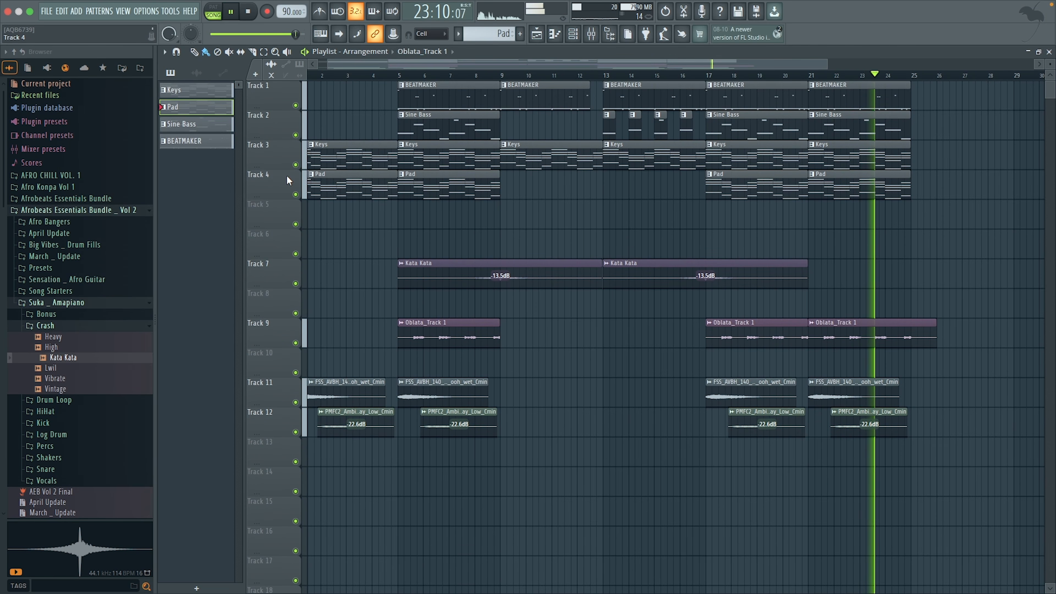
{"action": "scroll", "coordinate": [287, 177], "scroll_direction": "down", "scroll_amount": 1}
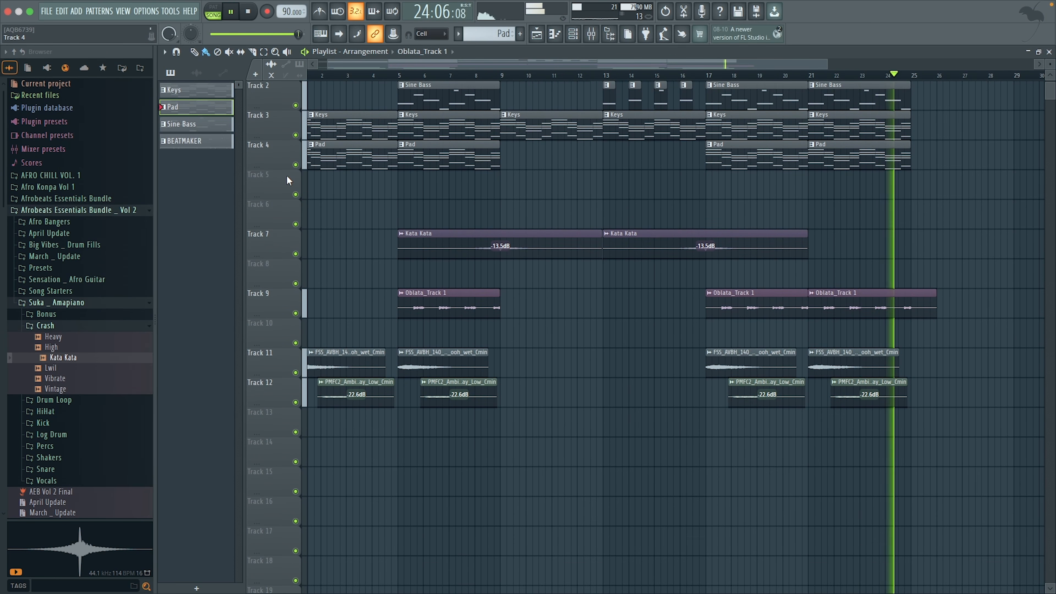